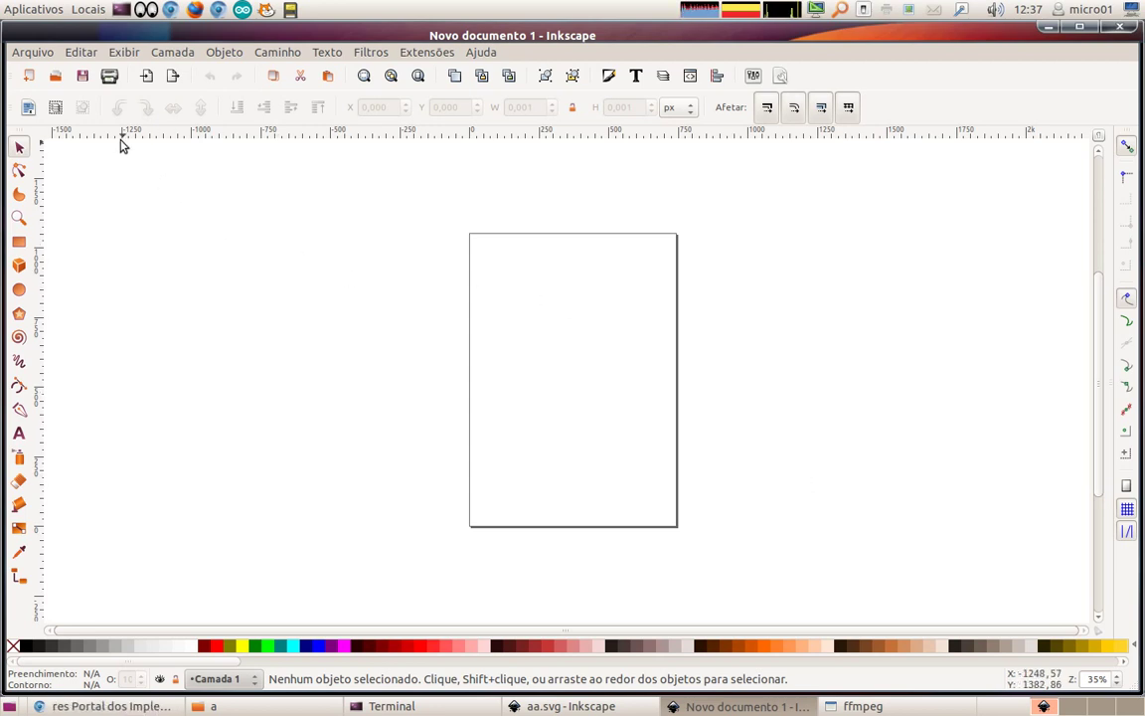
Launch Inkscape, make the page landscape (1052.36 × 744.09 px) and zoom to fit it
click(41, 11)
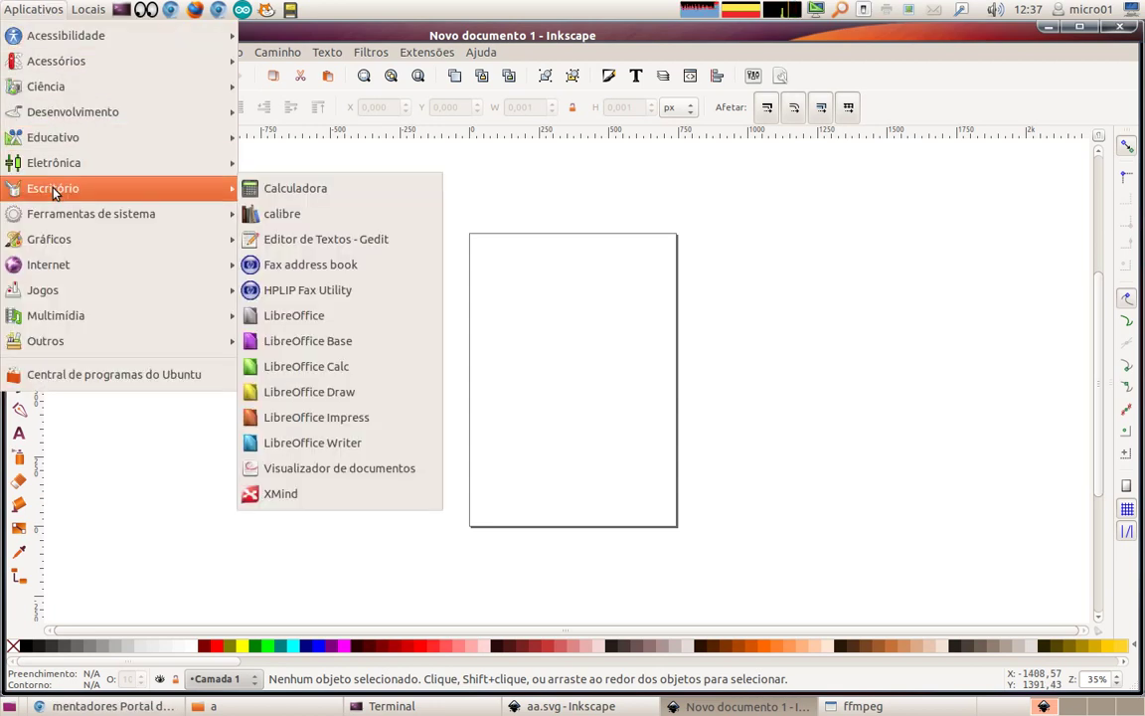
mouse_move(48, 238)
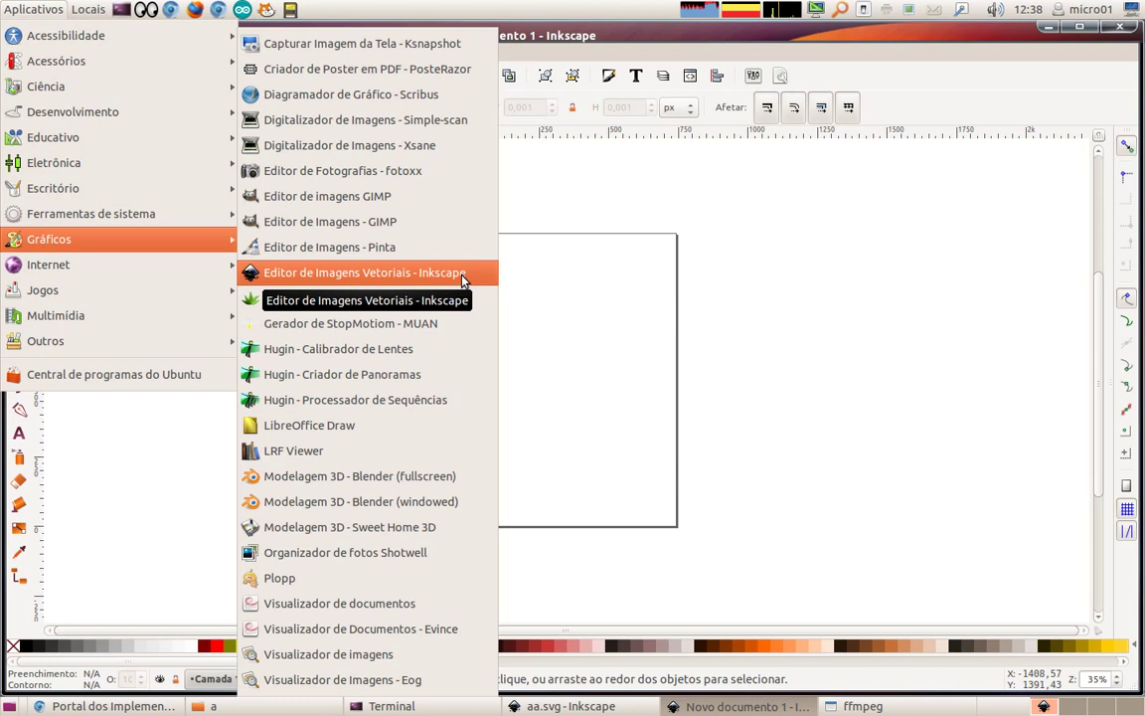
click(939, 288)
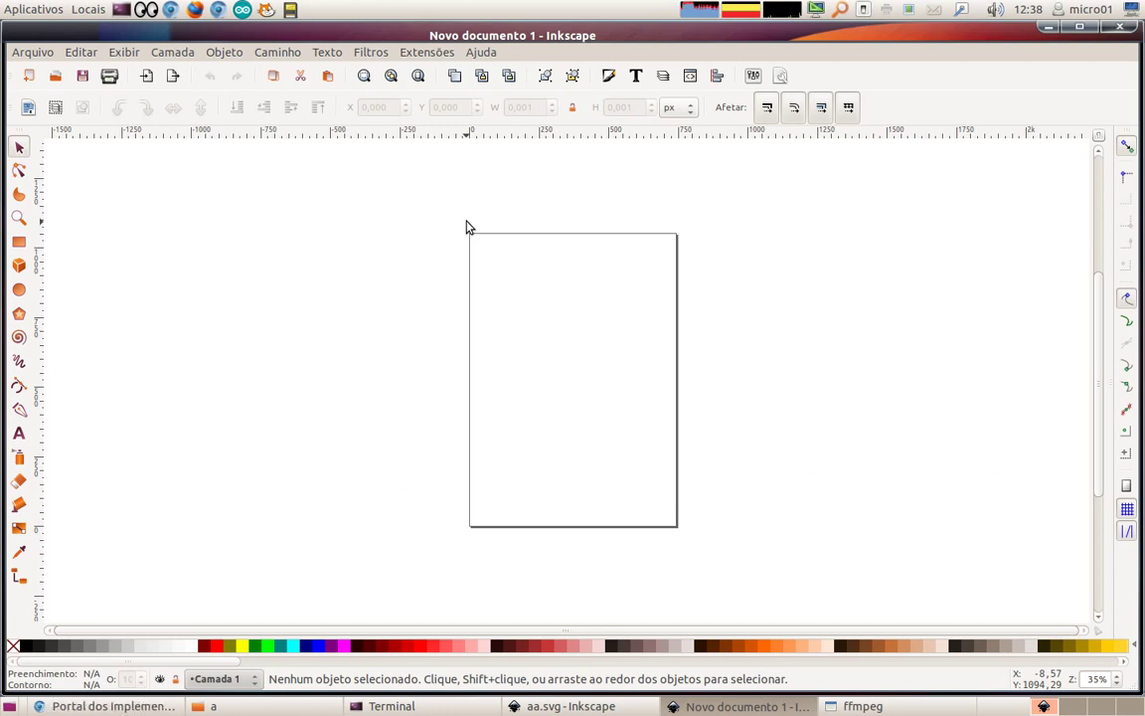
click(18, 57)
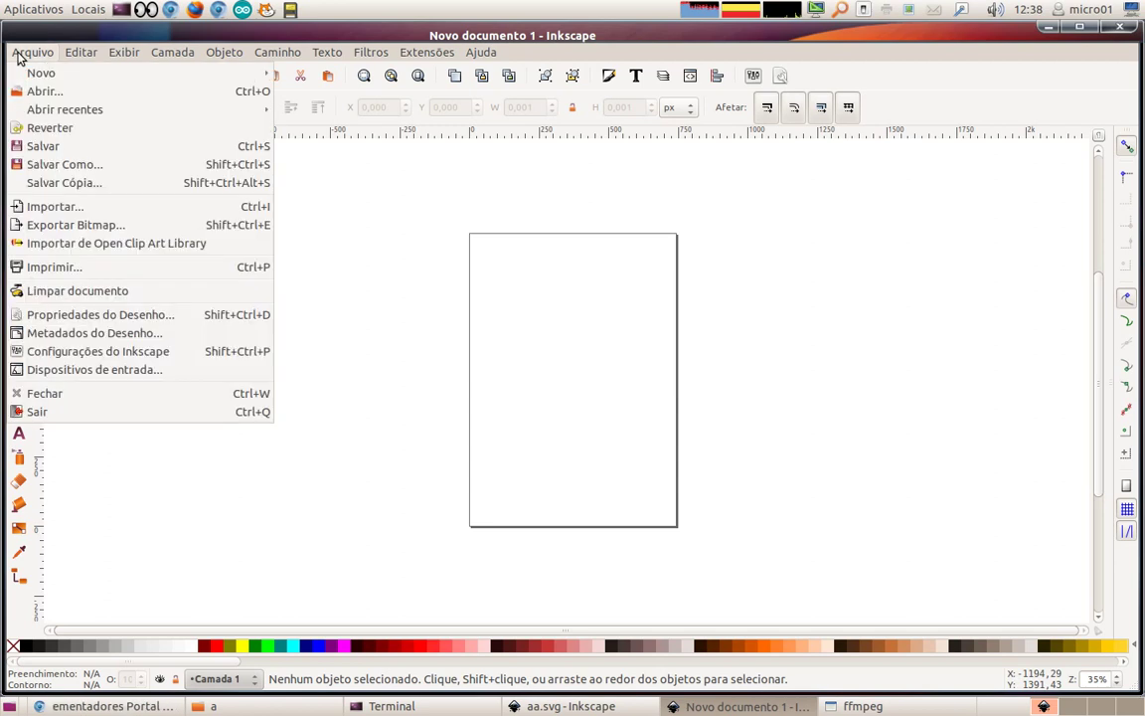
click(109, 317)
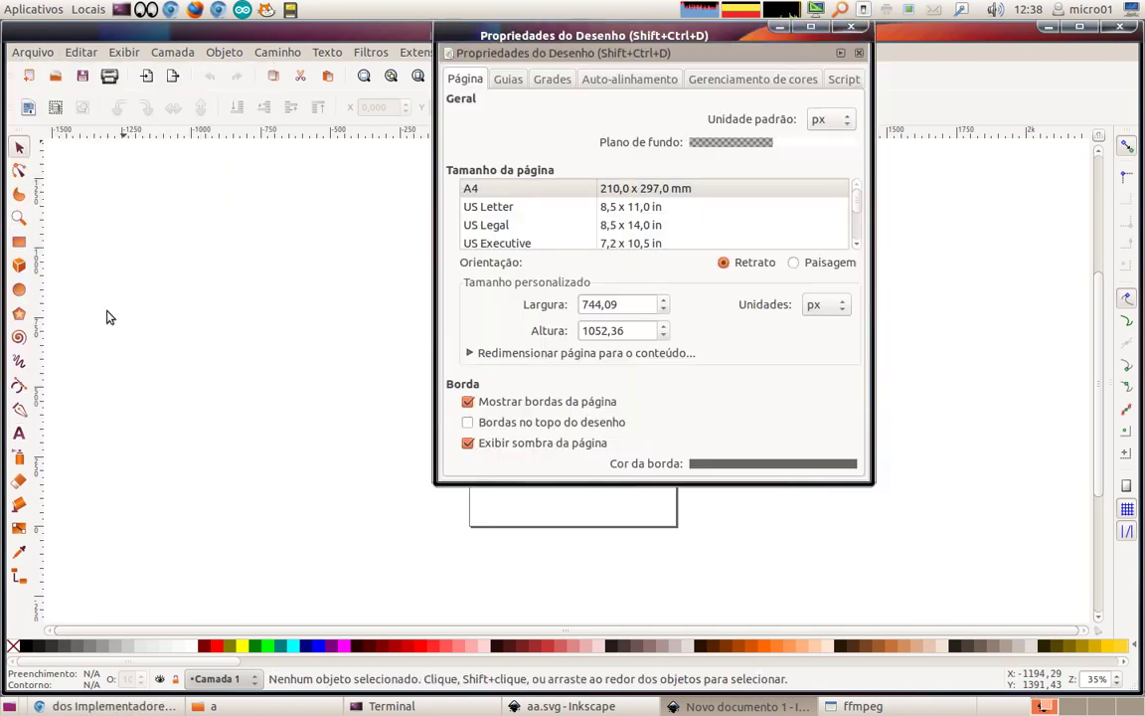
click(795, 262)
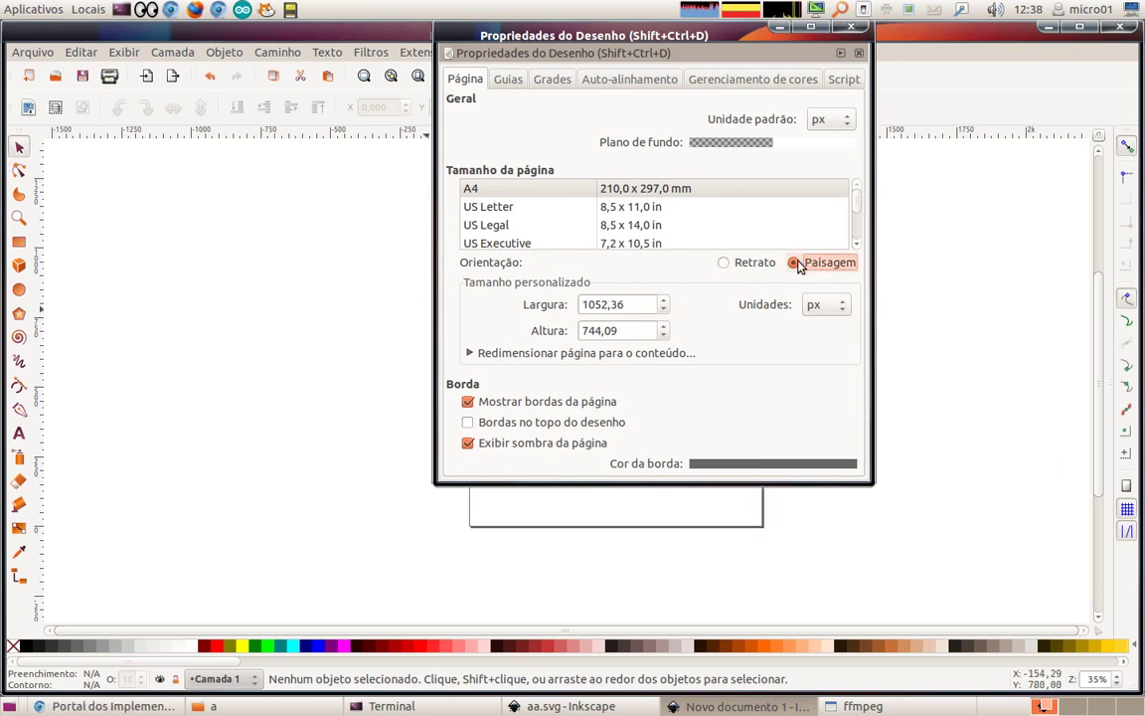
click(852, 30)
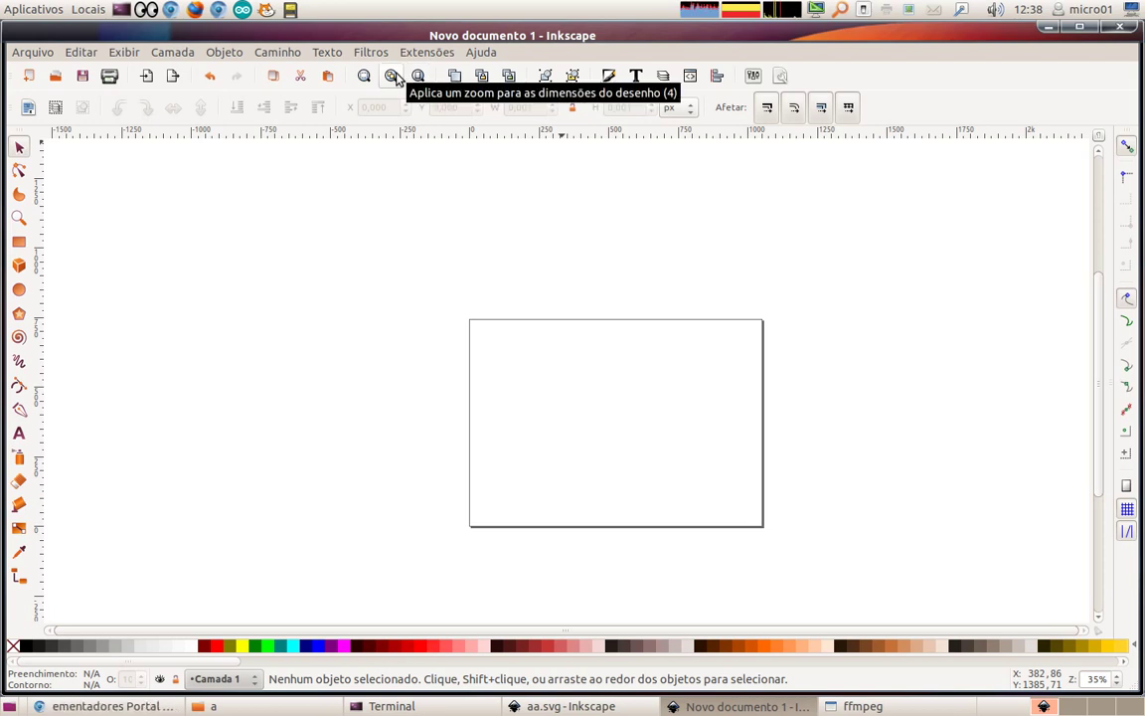
click(418, 77)
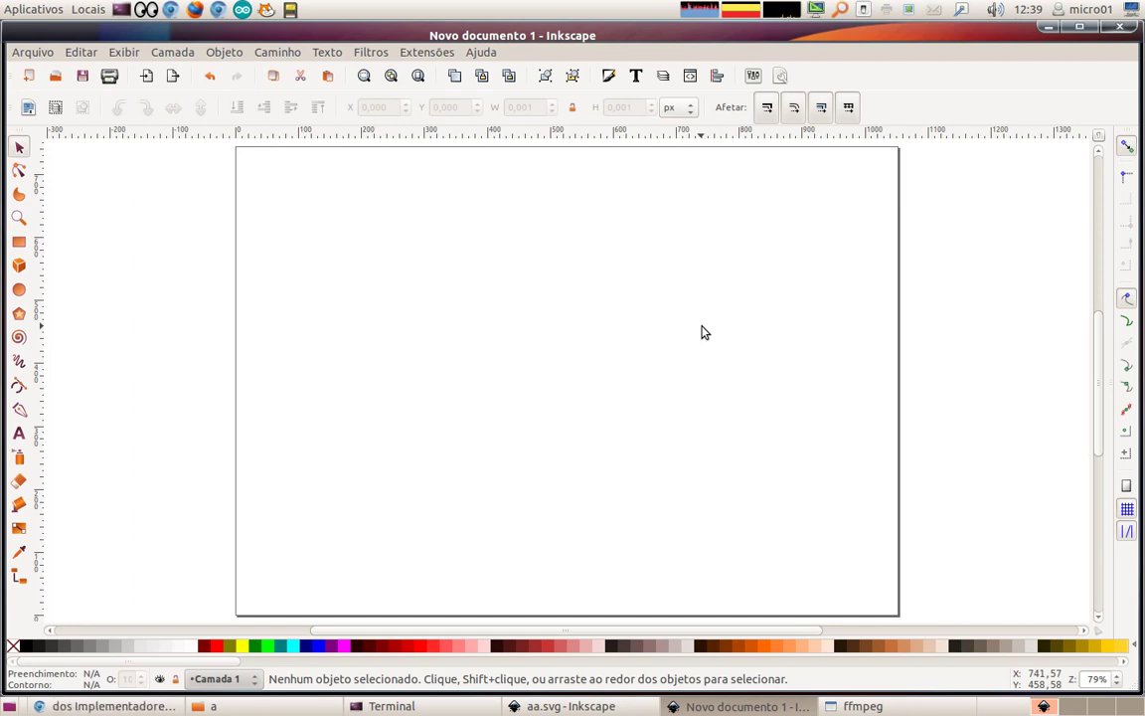
From folder a in the file manager, open aa.svg with the Chromium browser
click(254, 709)
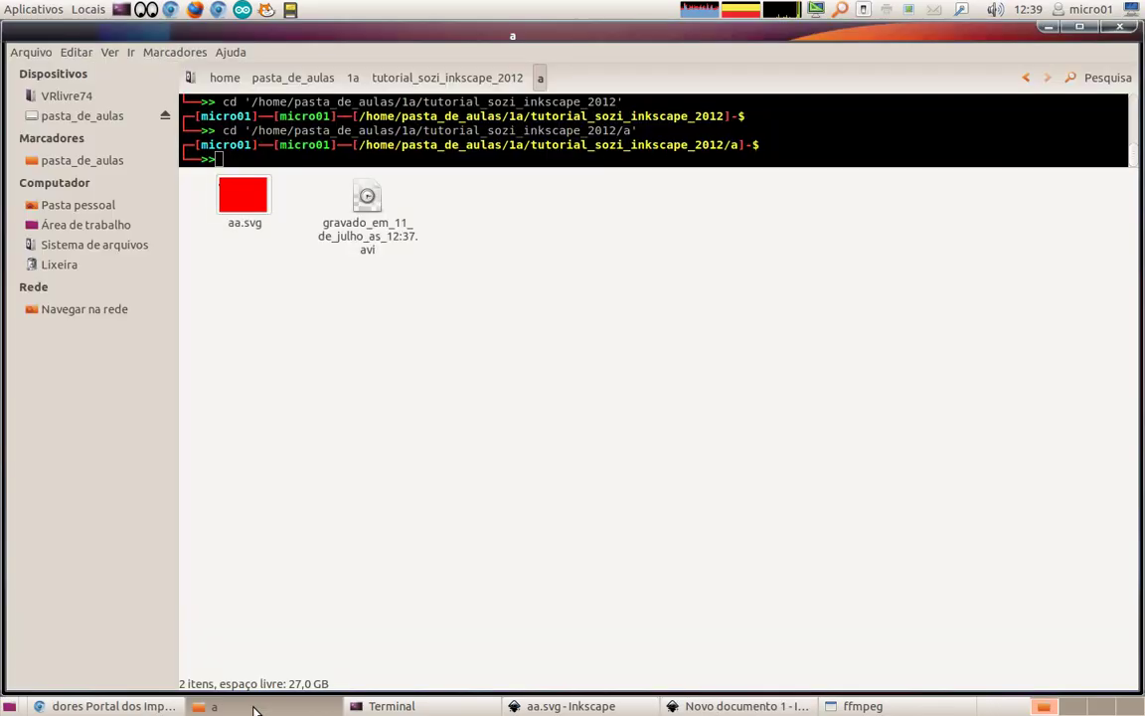
right_click(254, 205)
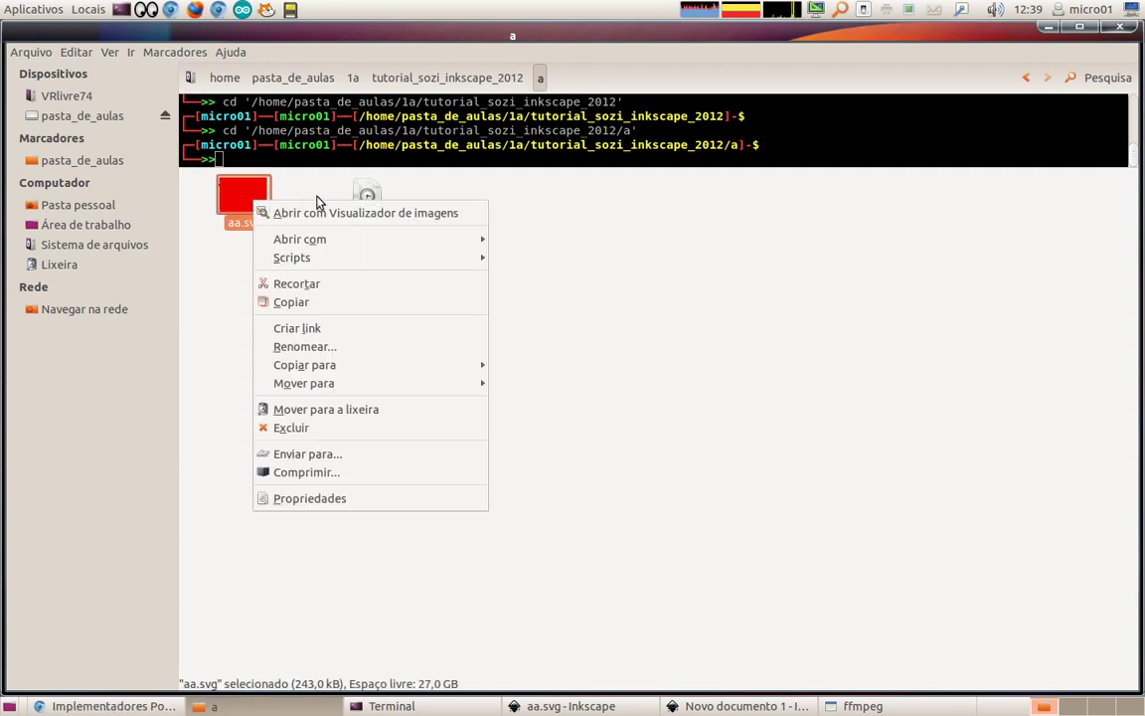
click(243, 241)
right_click(248, 204)
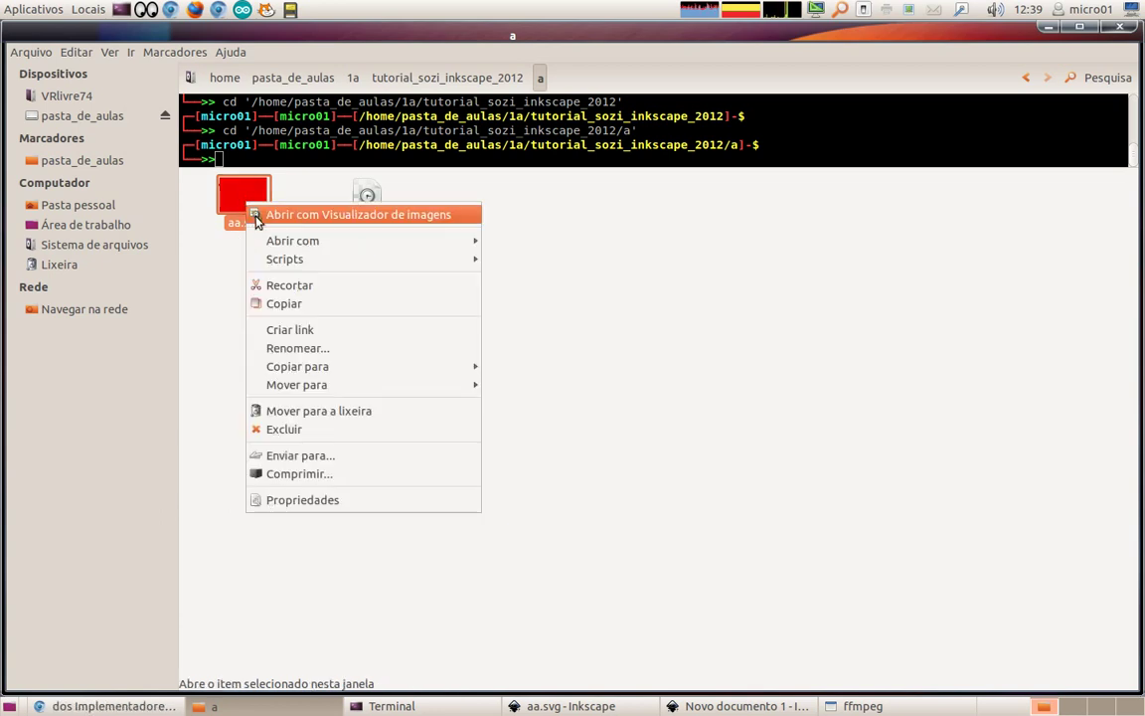
mouse_move(299, 239)
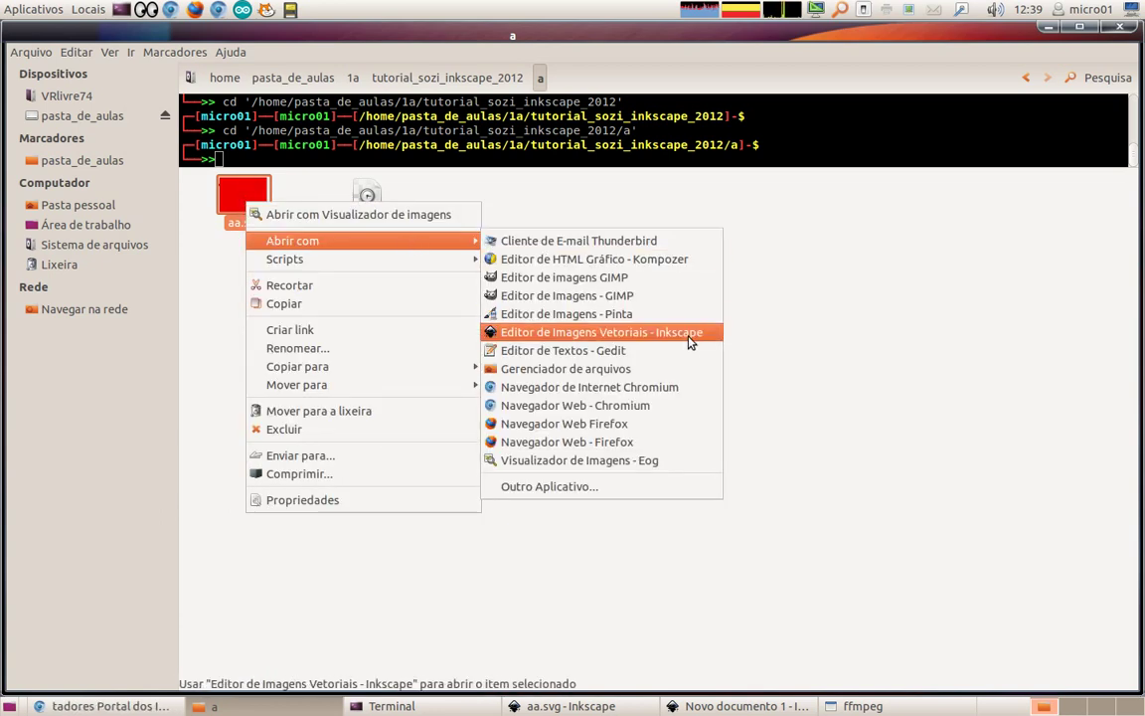
click(659, 388)
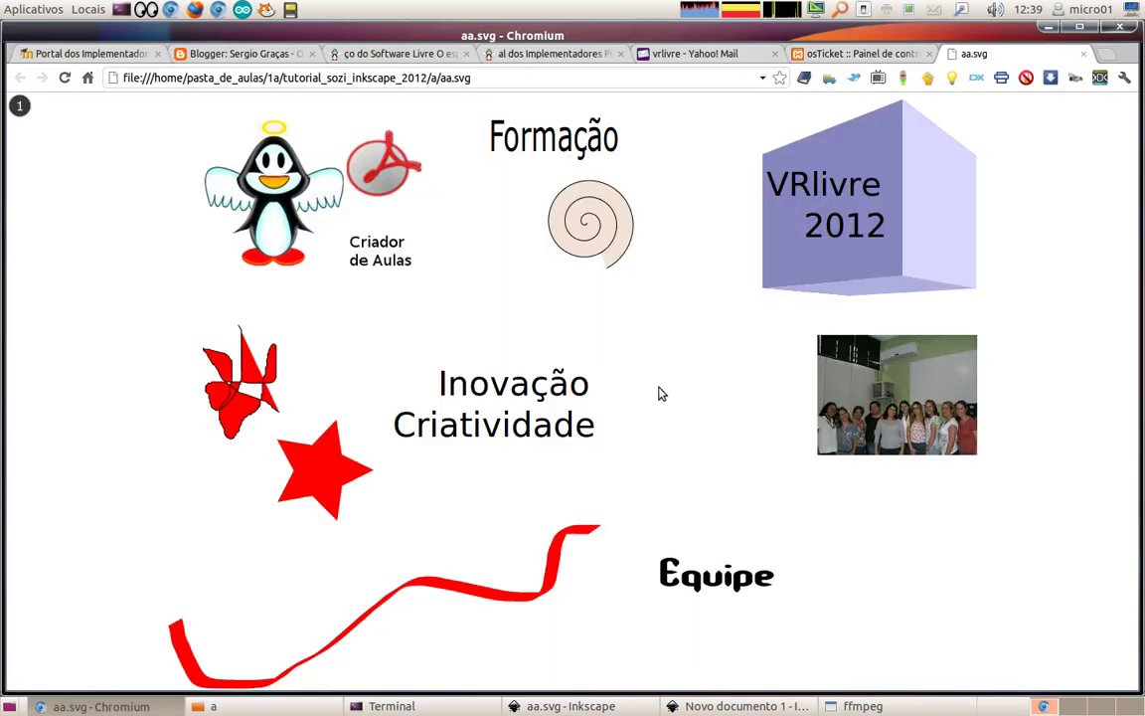
Play aa.svg full screen through the cube, spiral, Inovação Criatividade, figure, penguin and star frames
key(F11)
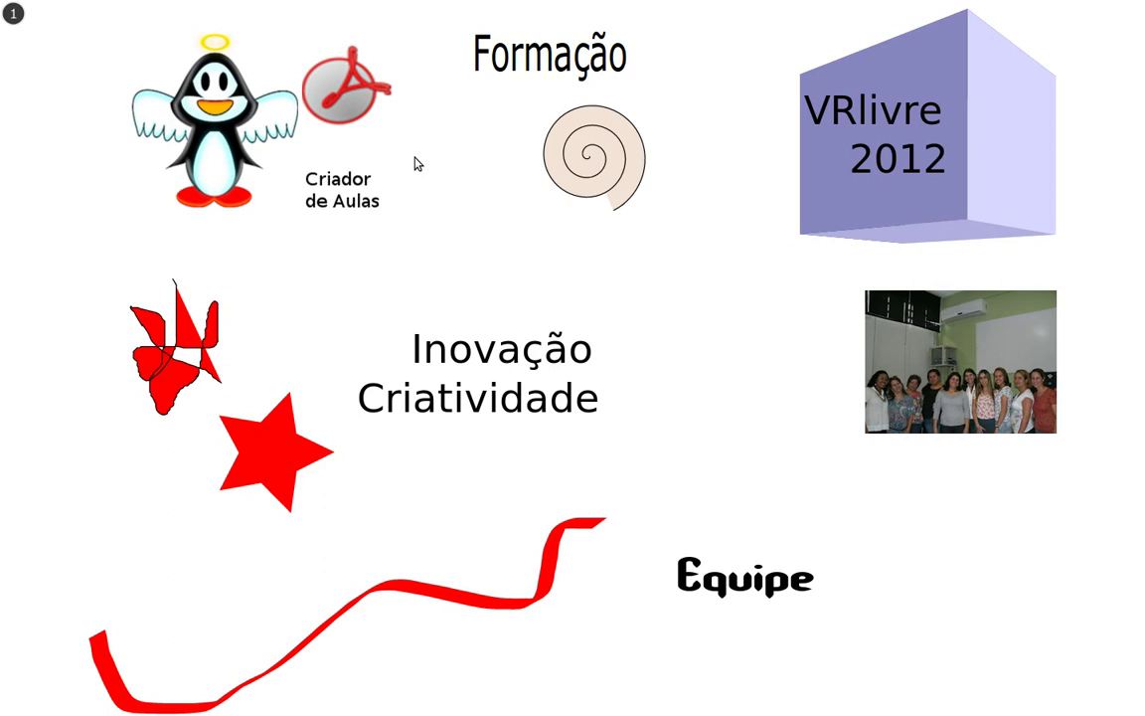
click(292, 134)
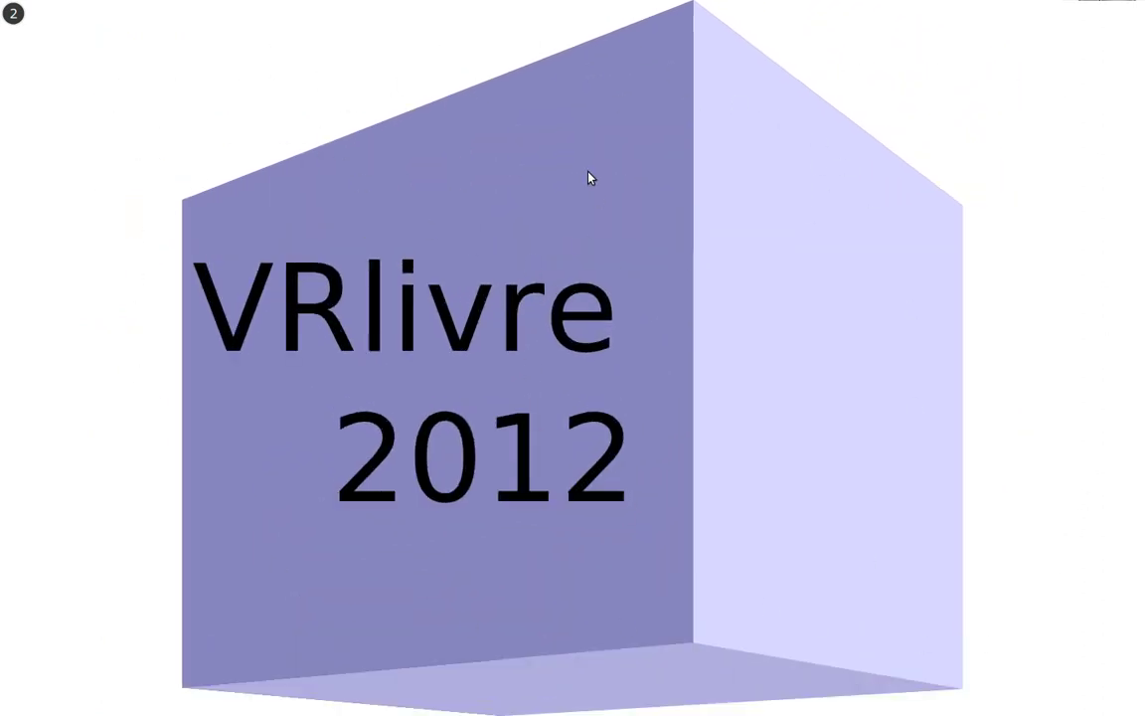
click(581, 231)
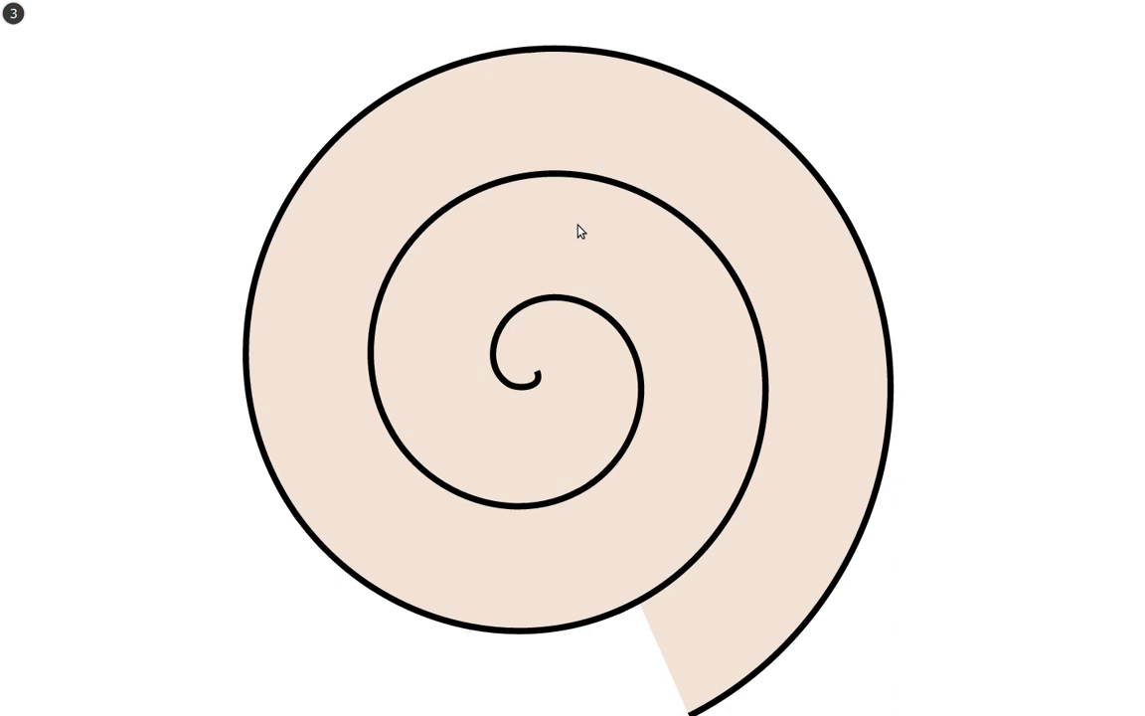
click(580, 231)
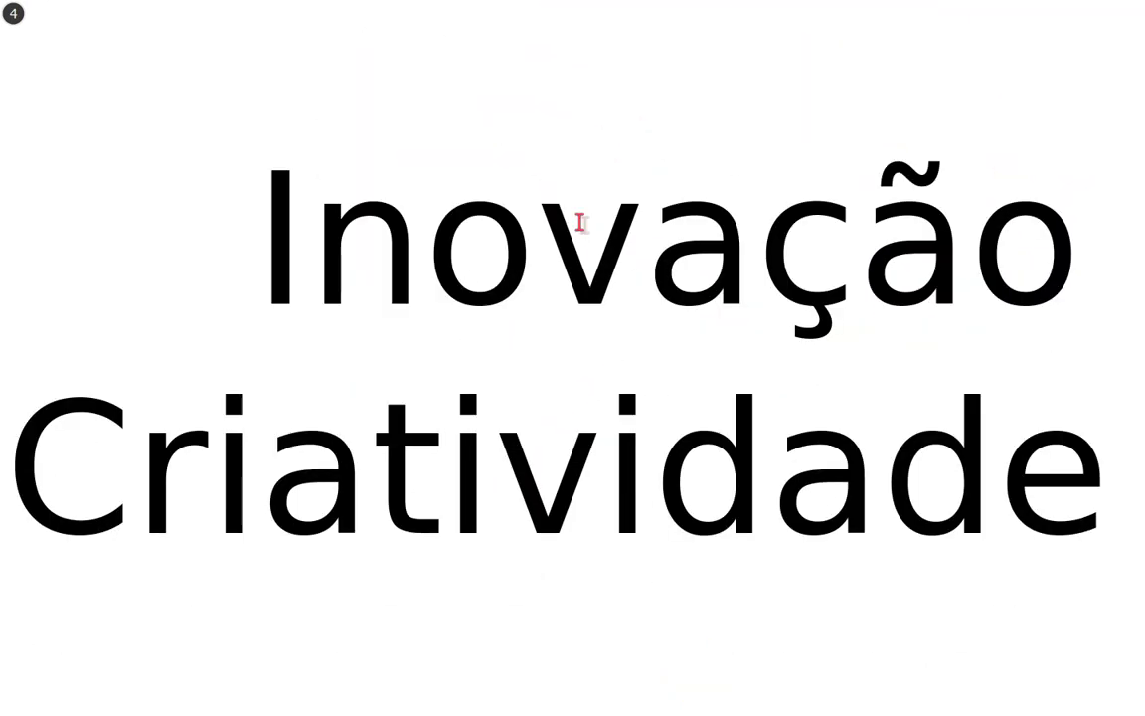
click(580, 222)
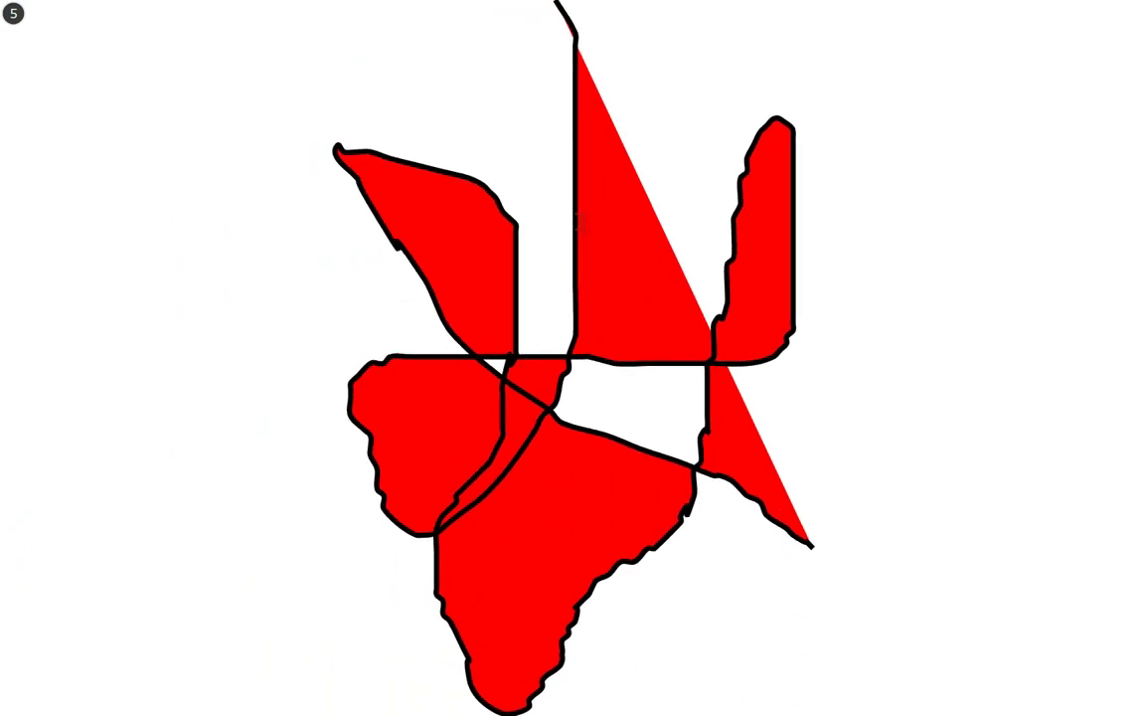
click(581, 223)
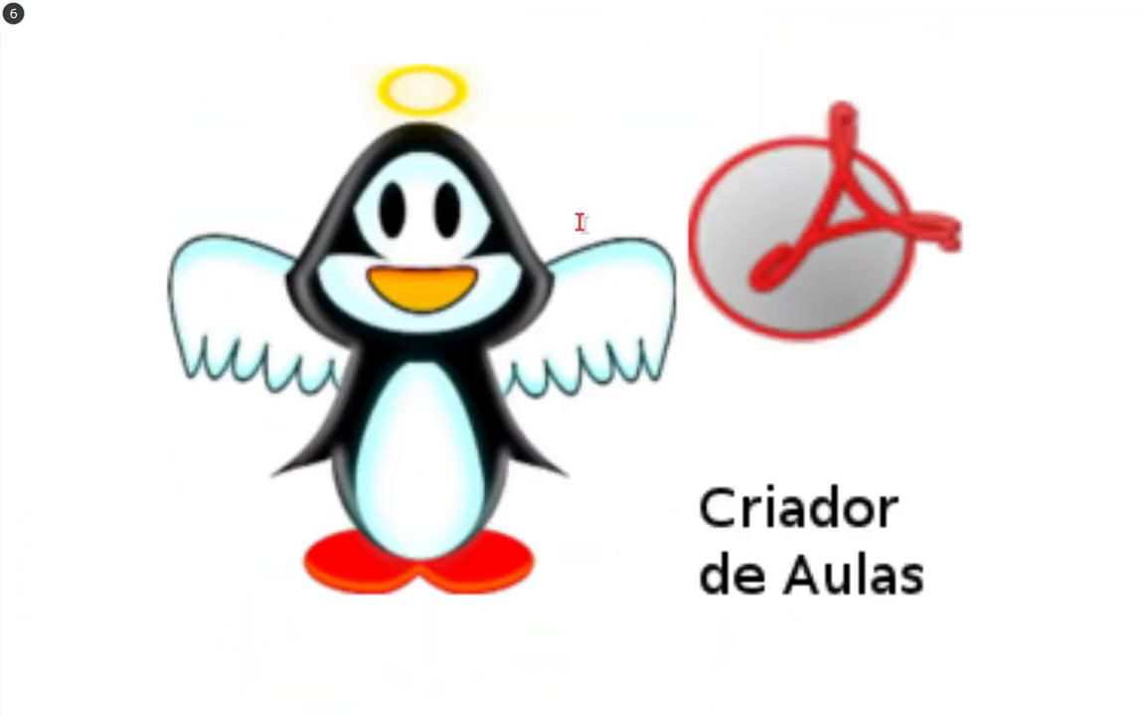
click(580, 223)
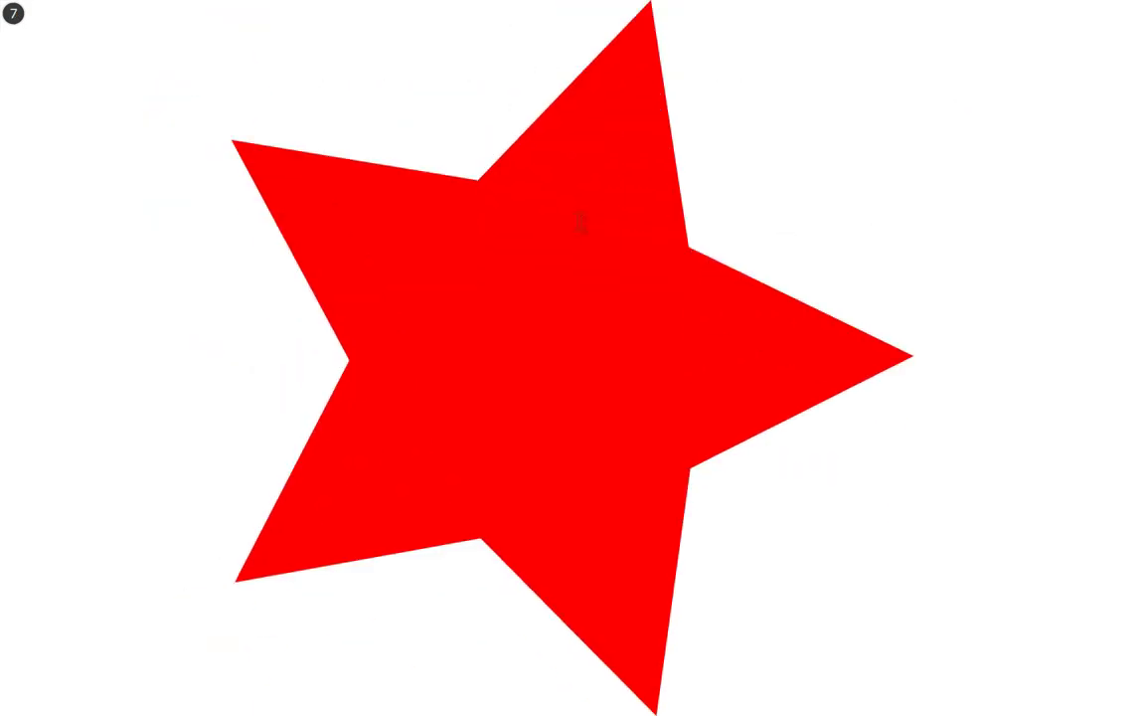
Advance past the ribbon and group photo frames to the overview, exit full screen and close the tab
click(581, 223)
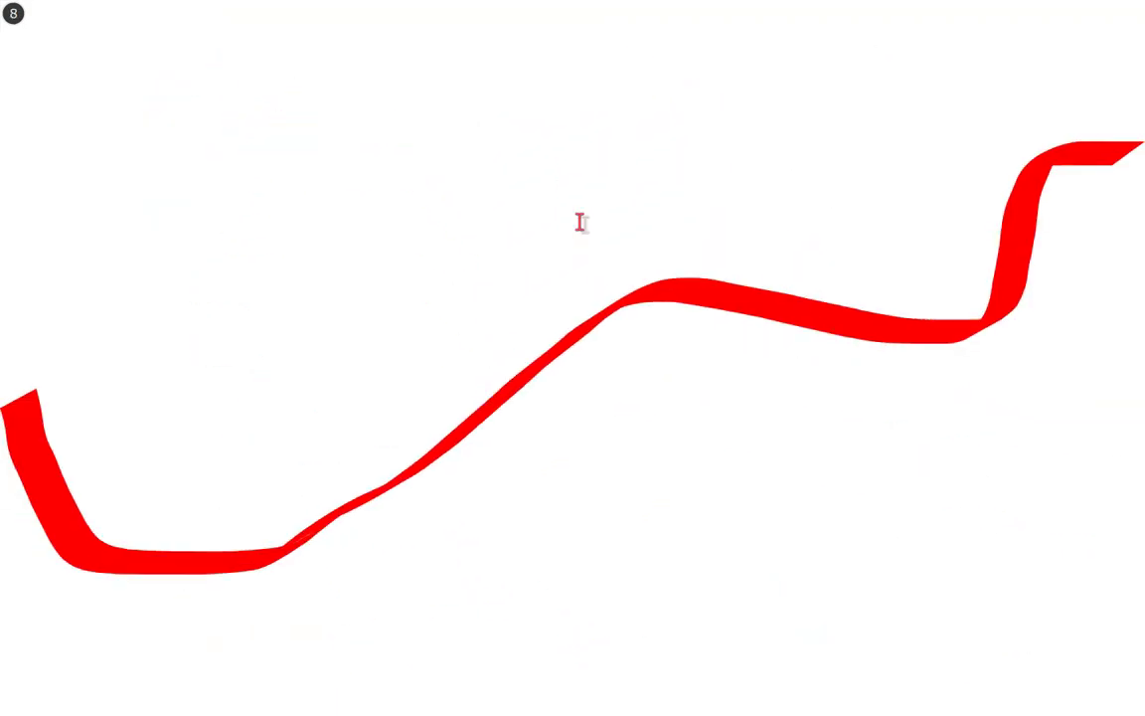
click(581, 223)
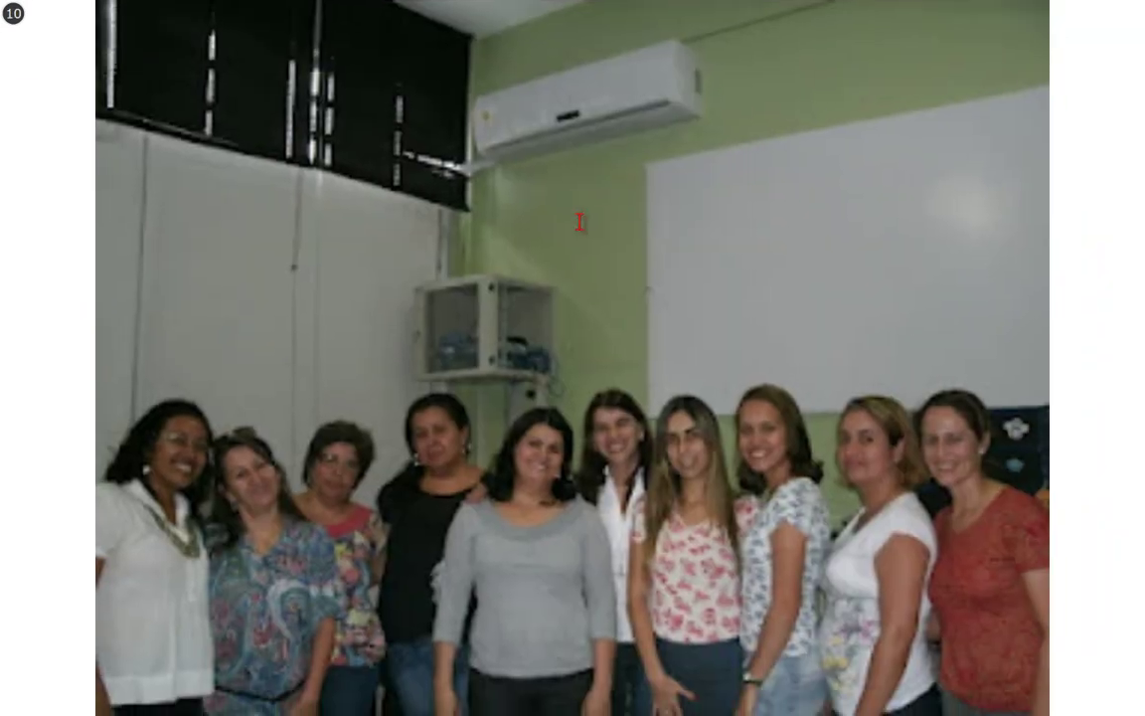
click(581, 222)
click(581, 223)
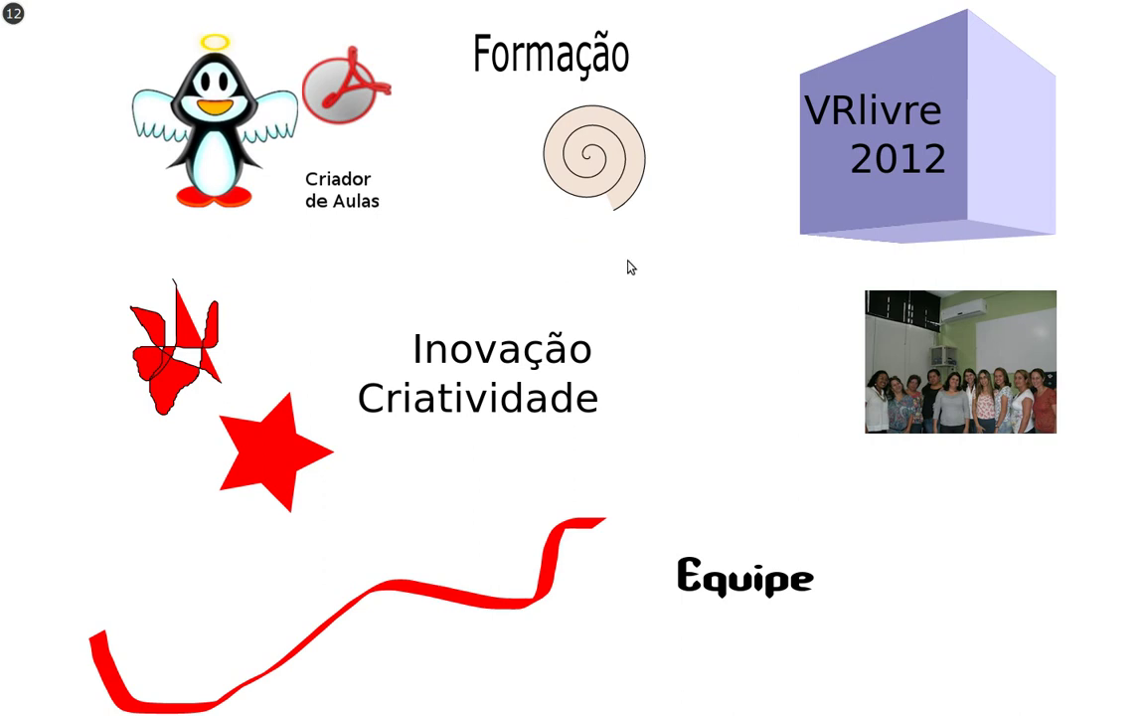
key(F11)
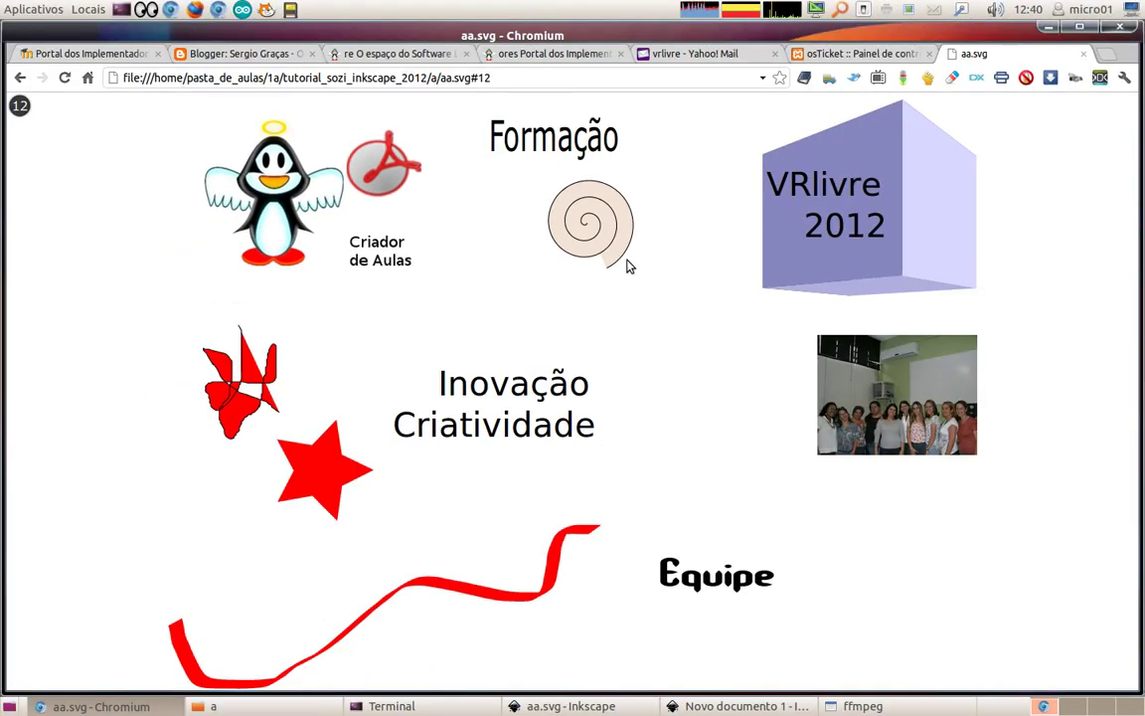
click(1085, 53)
Back in Inkscape, write 'Testando meu projeto' in a text frame near the page's top-left
click(1049, 26)
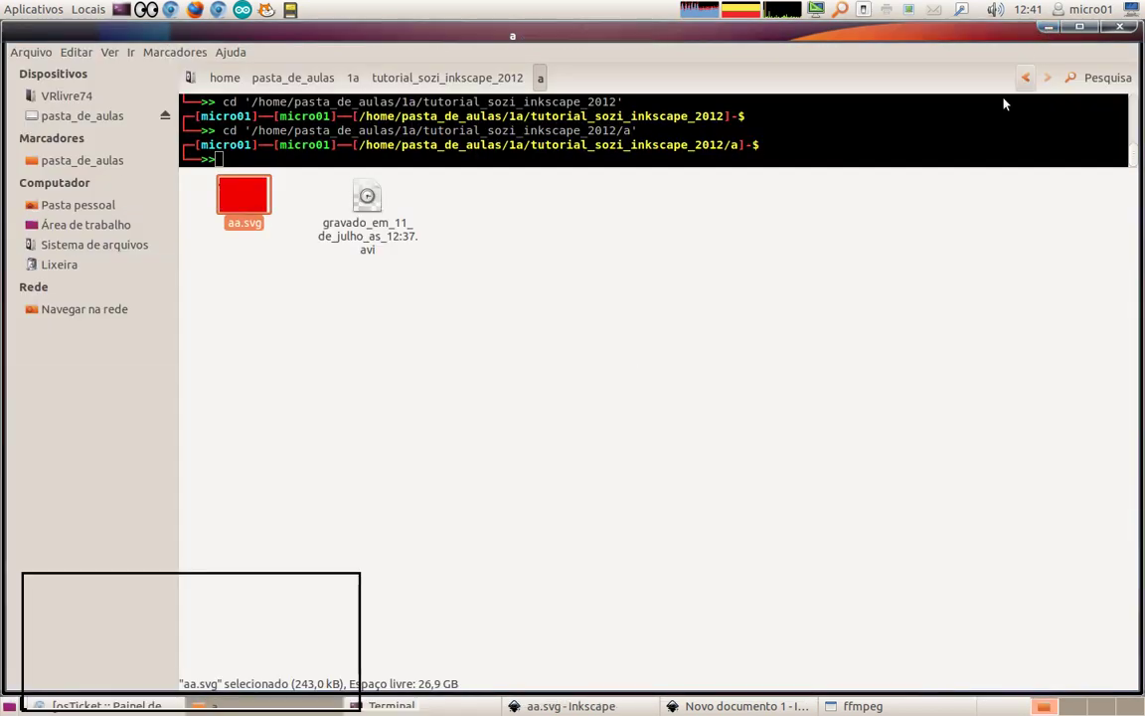
click(708, 704)
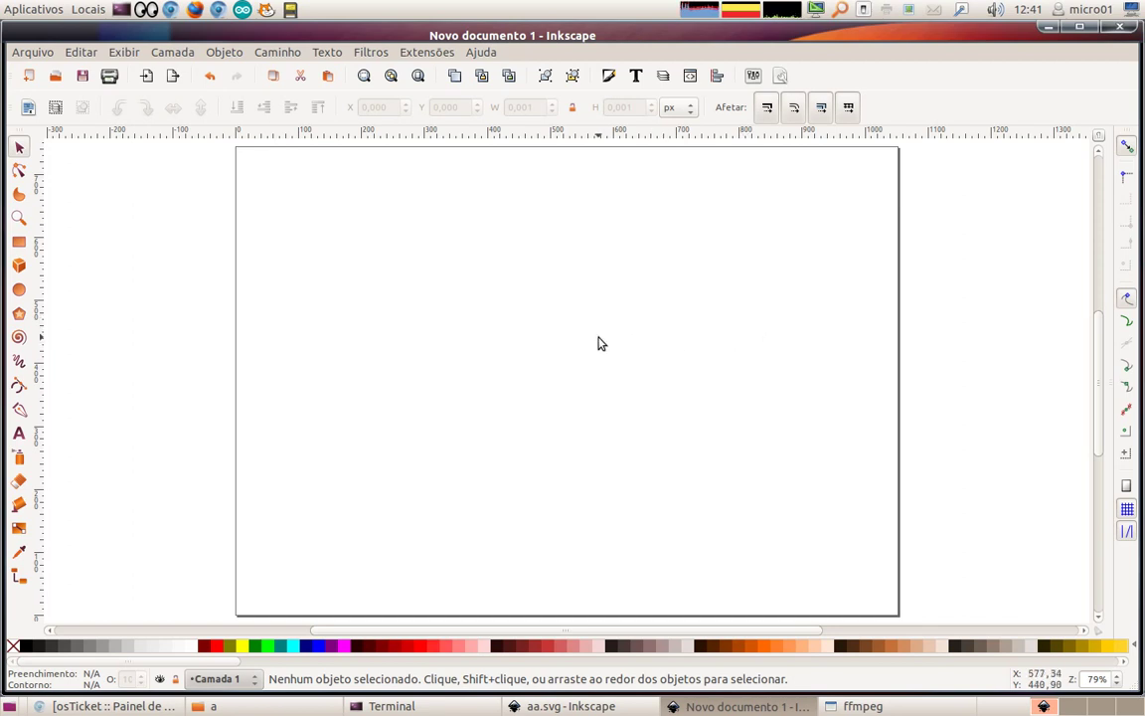
click(19, 433)
mouse_move(277, 167)
mouse_down()
mouse_move(554, 243)
mouse_move(574, 265)
mouse_up()
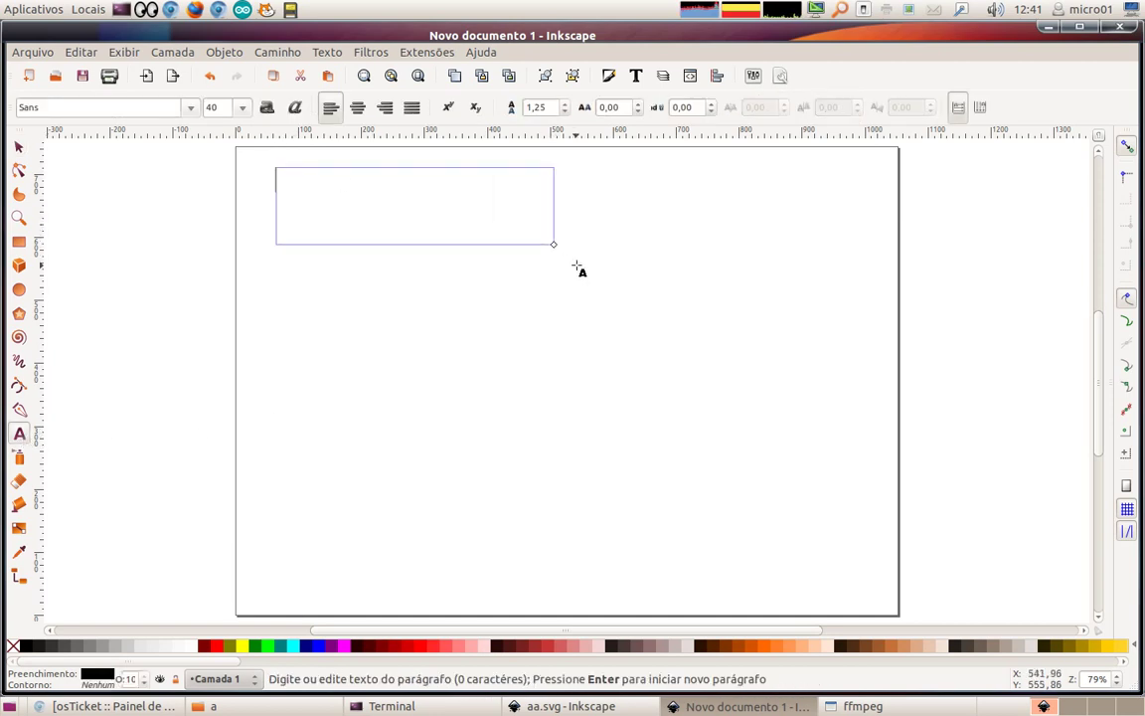
text(Testa)
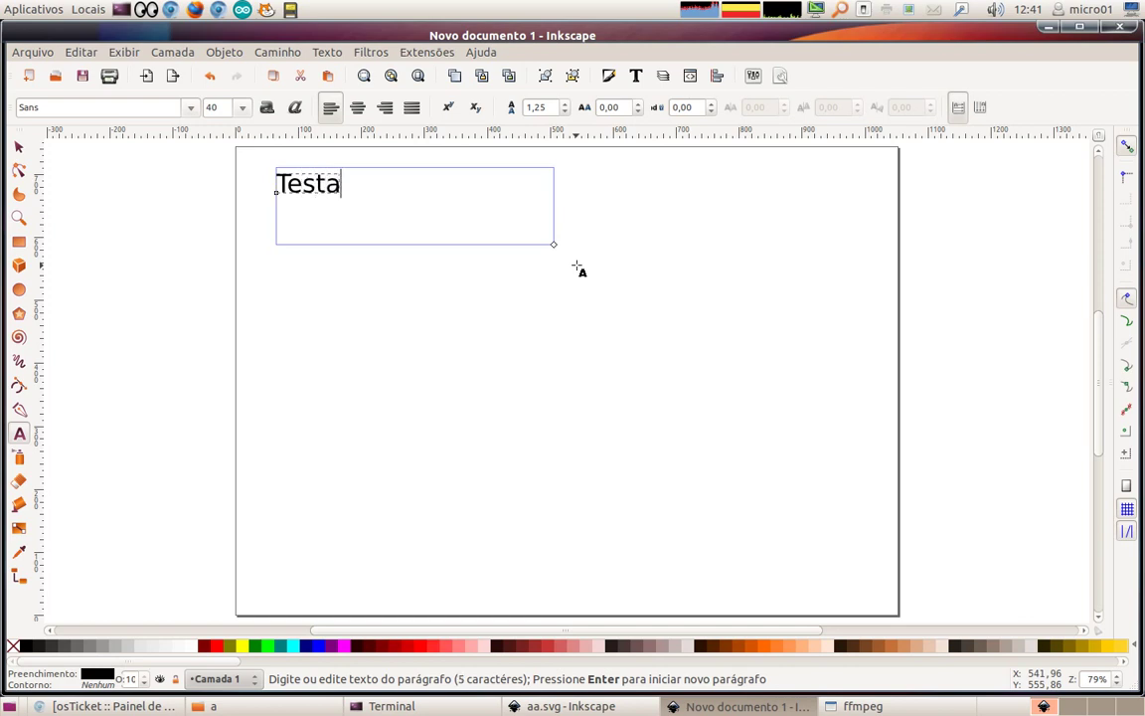
text(ndo )
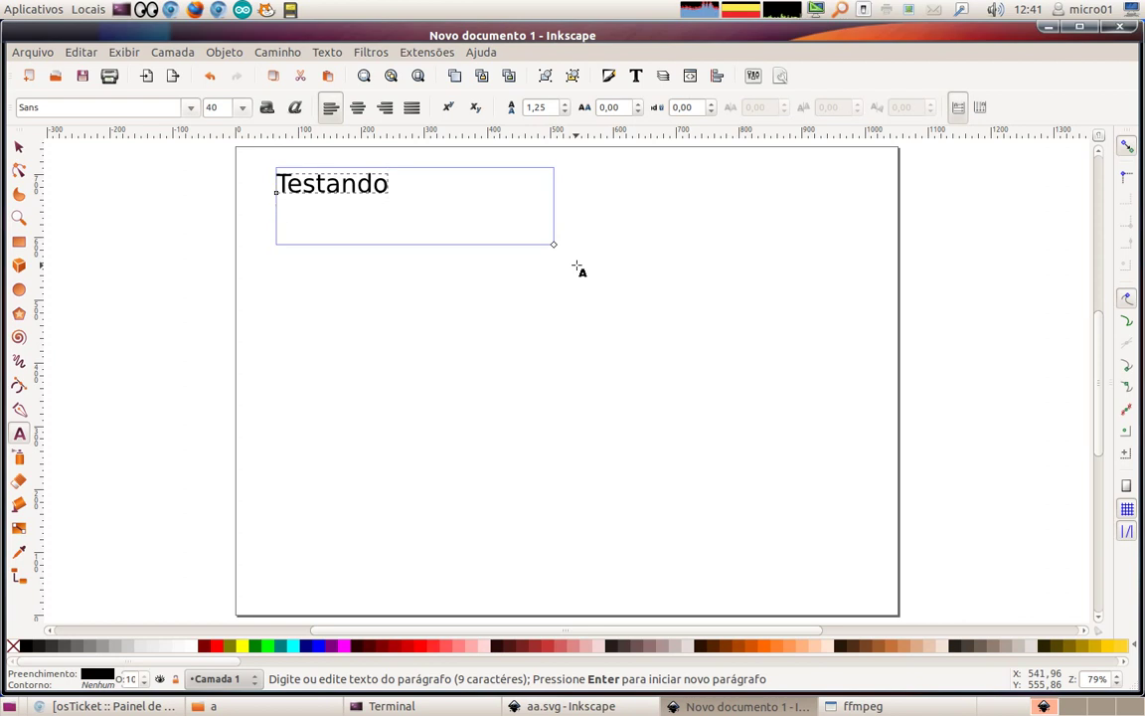
text(meu )
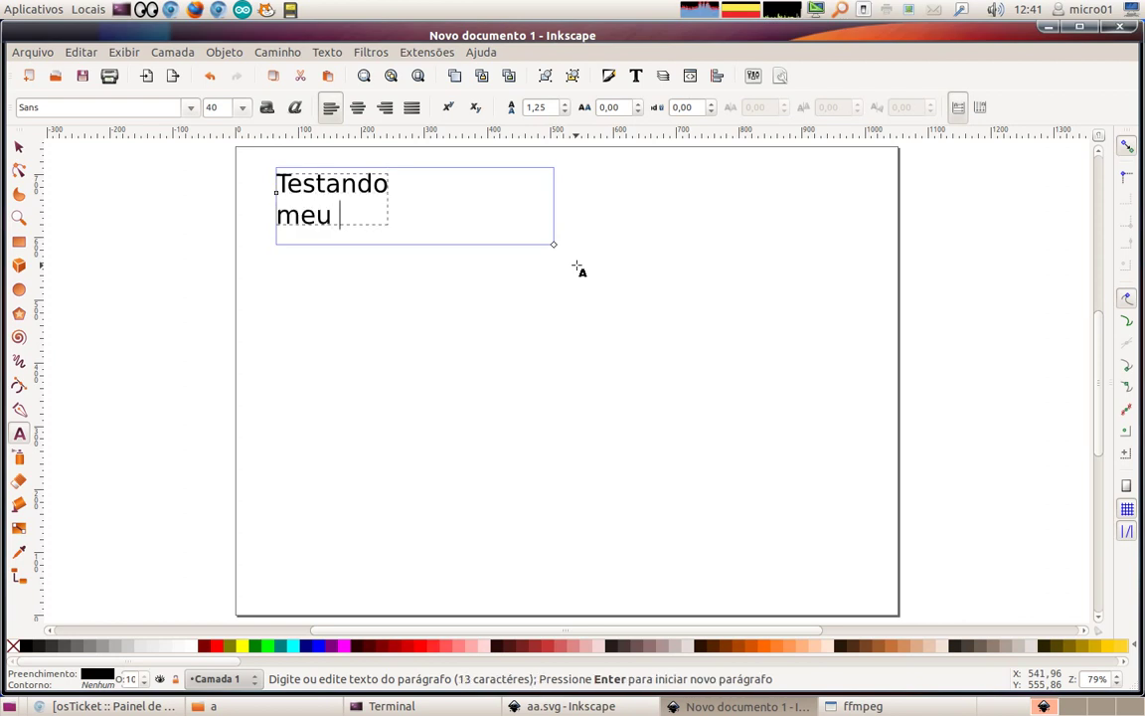
text(projeti)
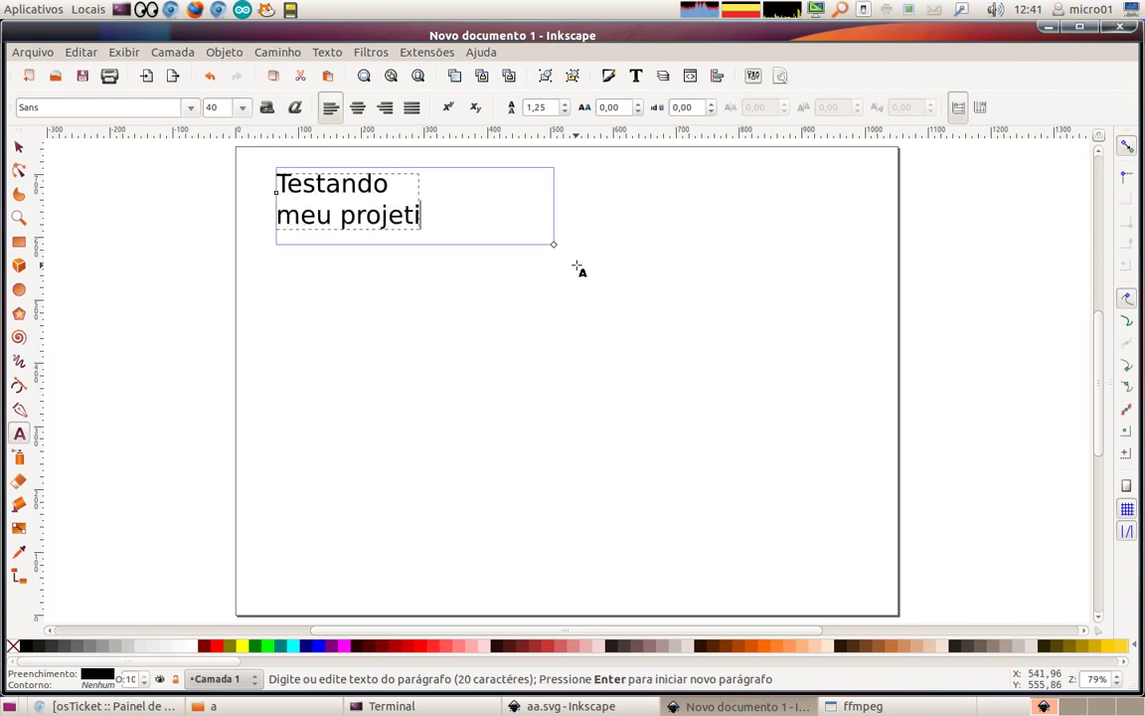
key(BackSpace)
text(o)
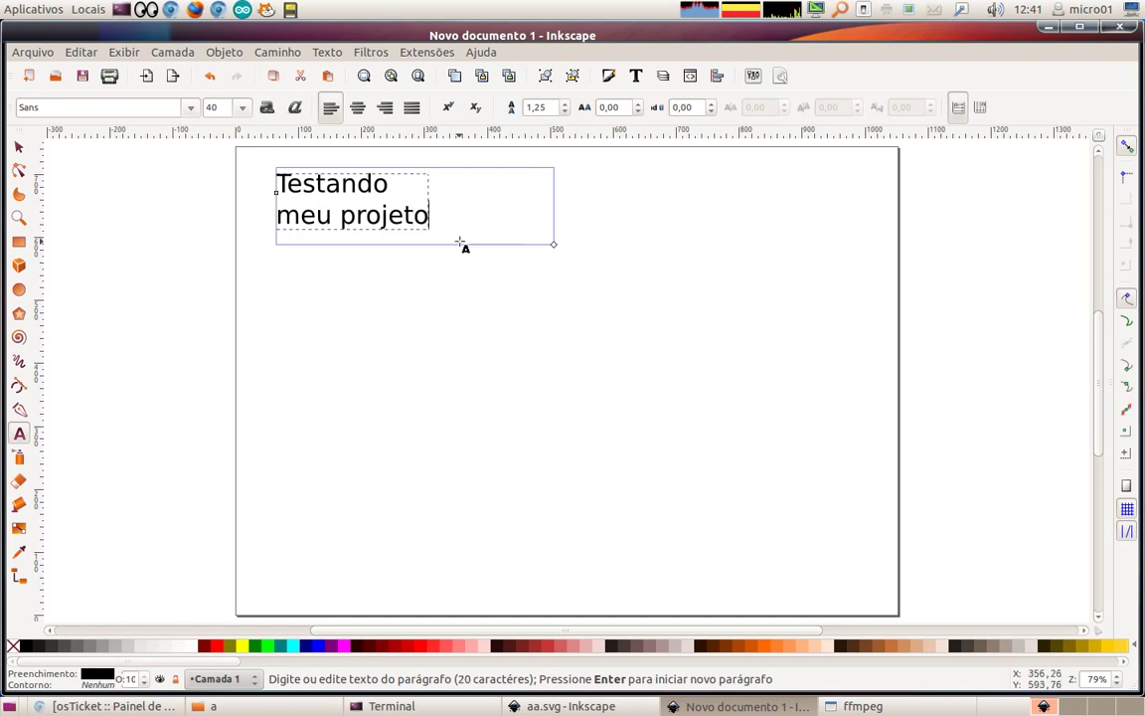
key(Escape)
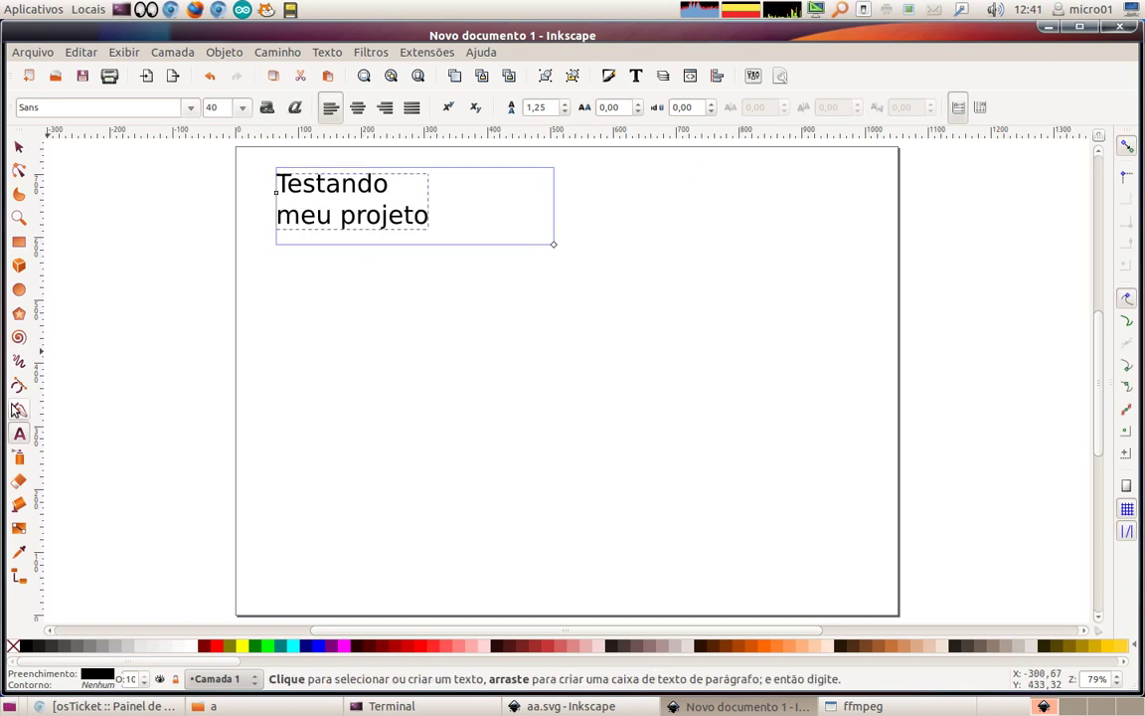
Centre-align both lines of the text
click(311, 307)
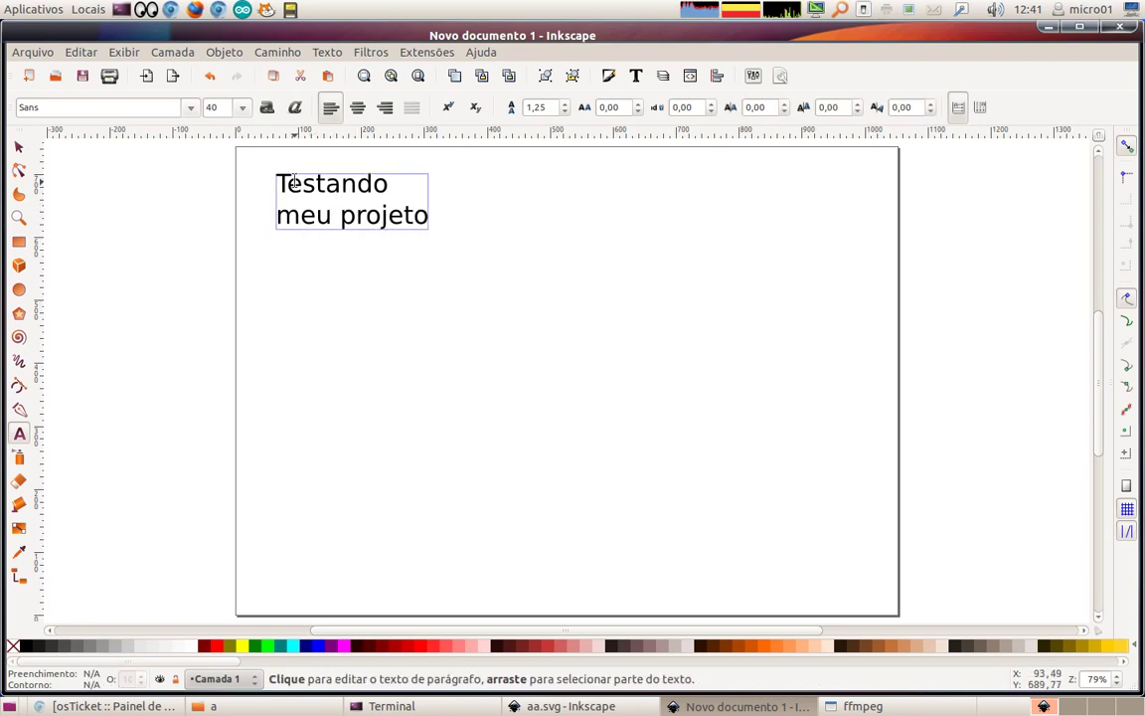
mouse_move(280, 182)
mouse_down()
mouse_move(446, 213)
mouse_move(305, 203)
mouse_move(271, 184)
mouse_up()
click(434, 204)
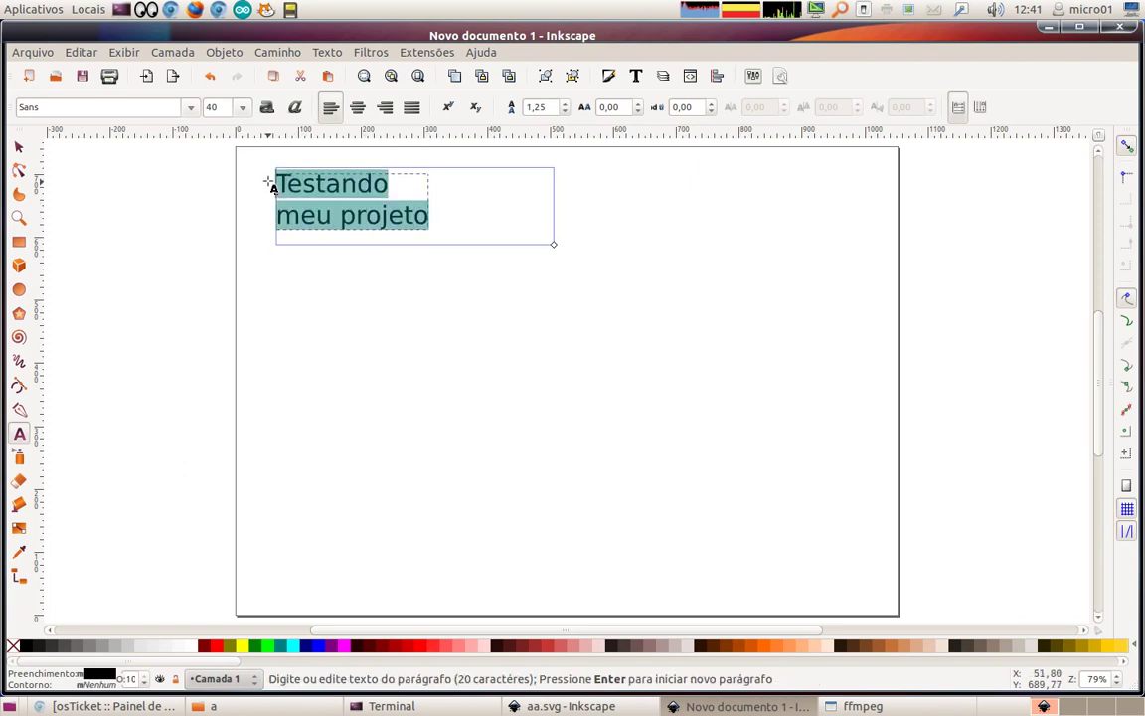
click(359, 108)
click(561, 209)
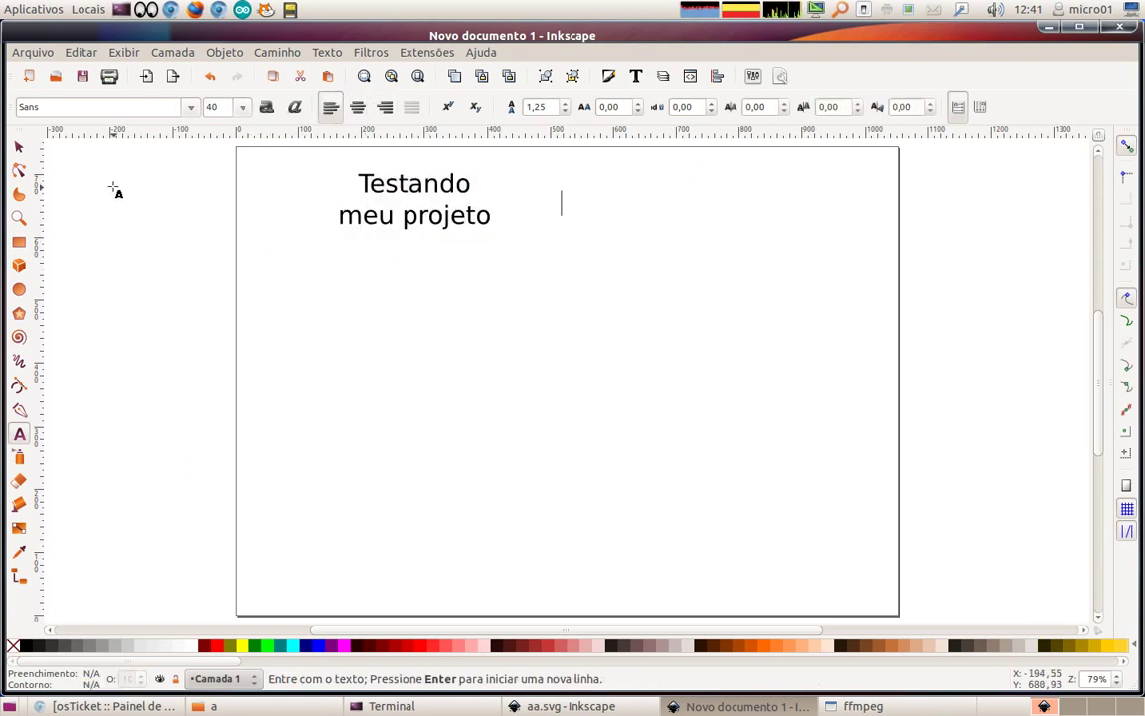
click(18, 147)
Convert the text to regular text, move it onto the page, and draw a red ellipse beside it
click(444, 192)
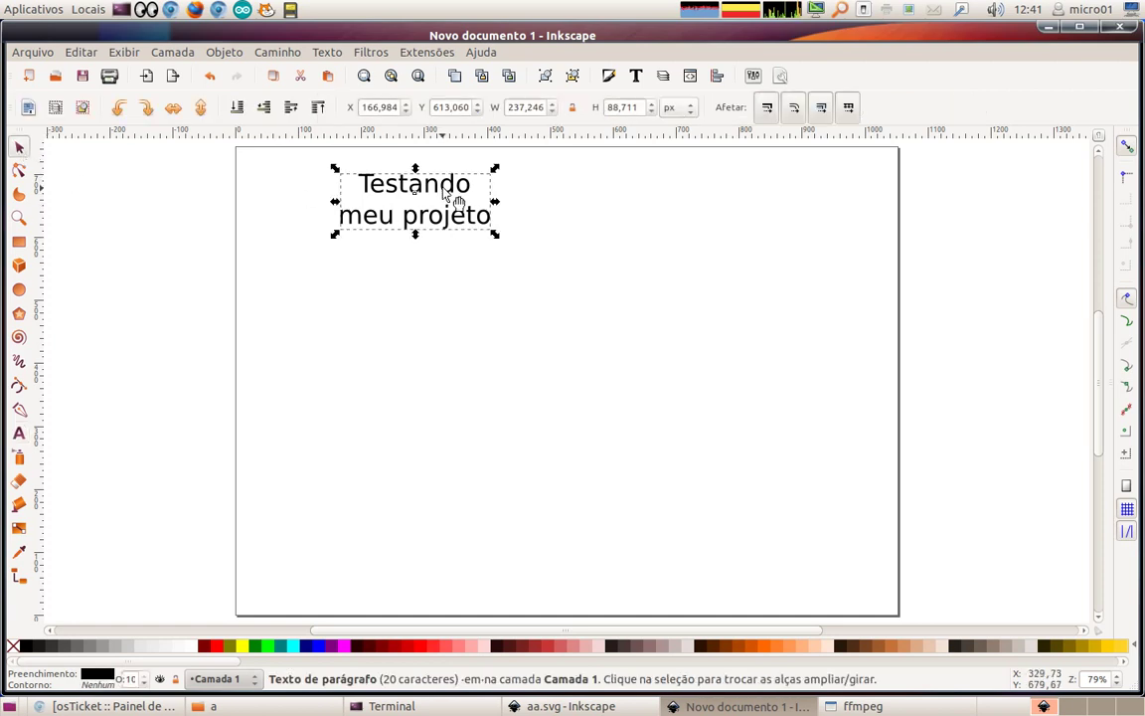
drag(429, 199, 349, 197)
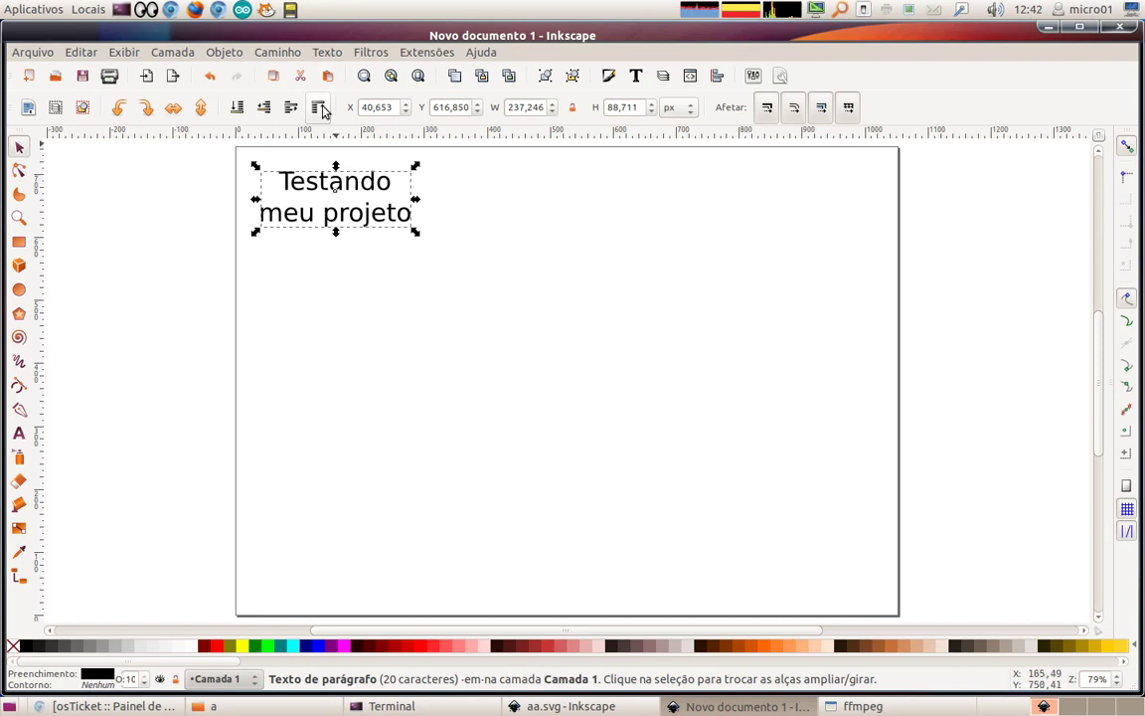
click(333, 55)
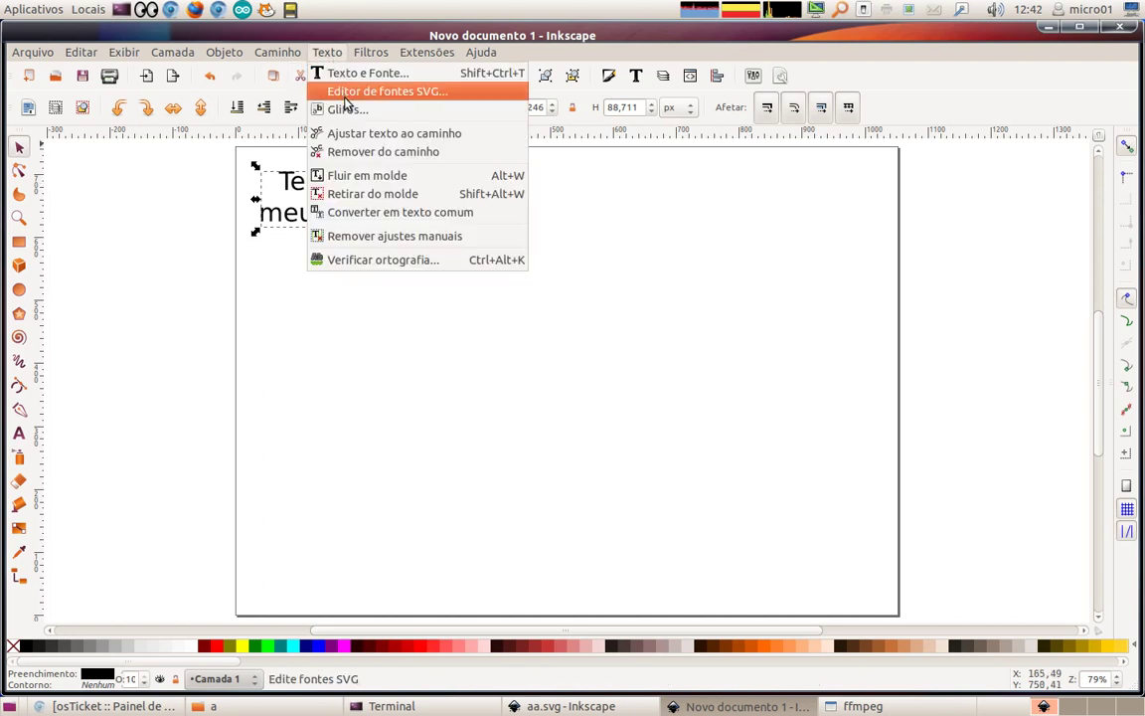
click(402, 213)
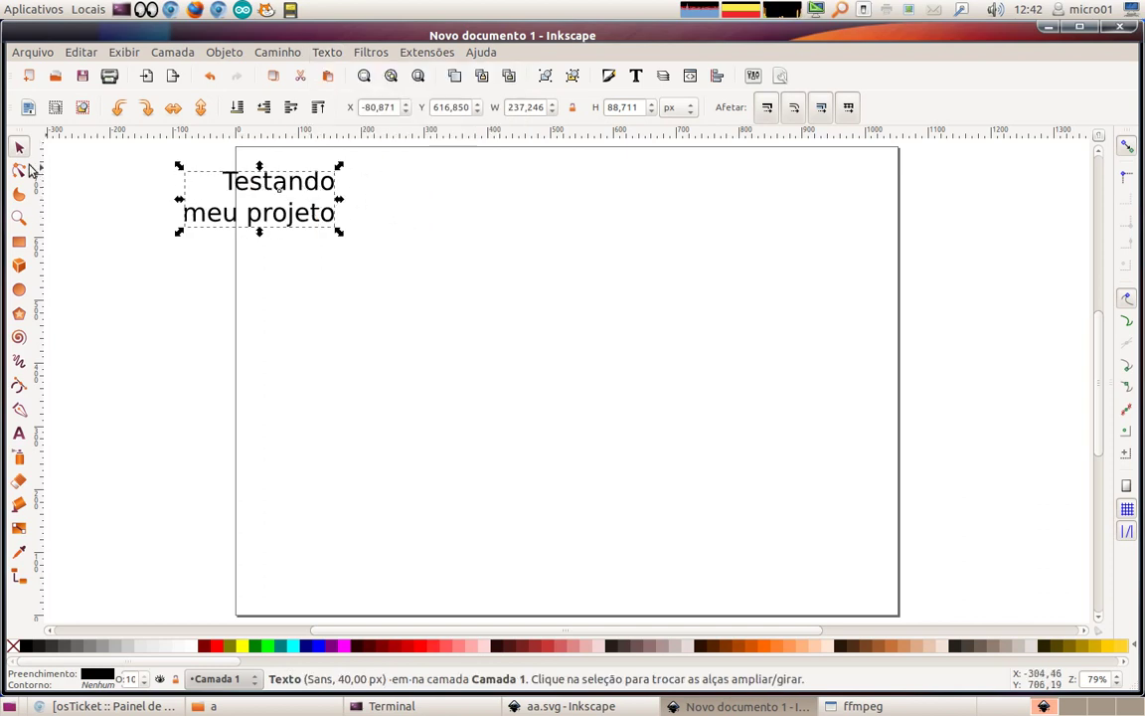
mouse_move(287, 189)
mouse_down()
mouse_move(361, 178)
mouse_move(367, 192)
mouse_up()
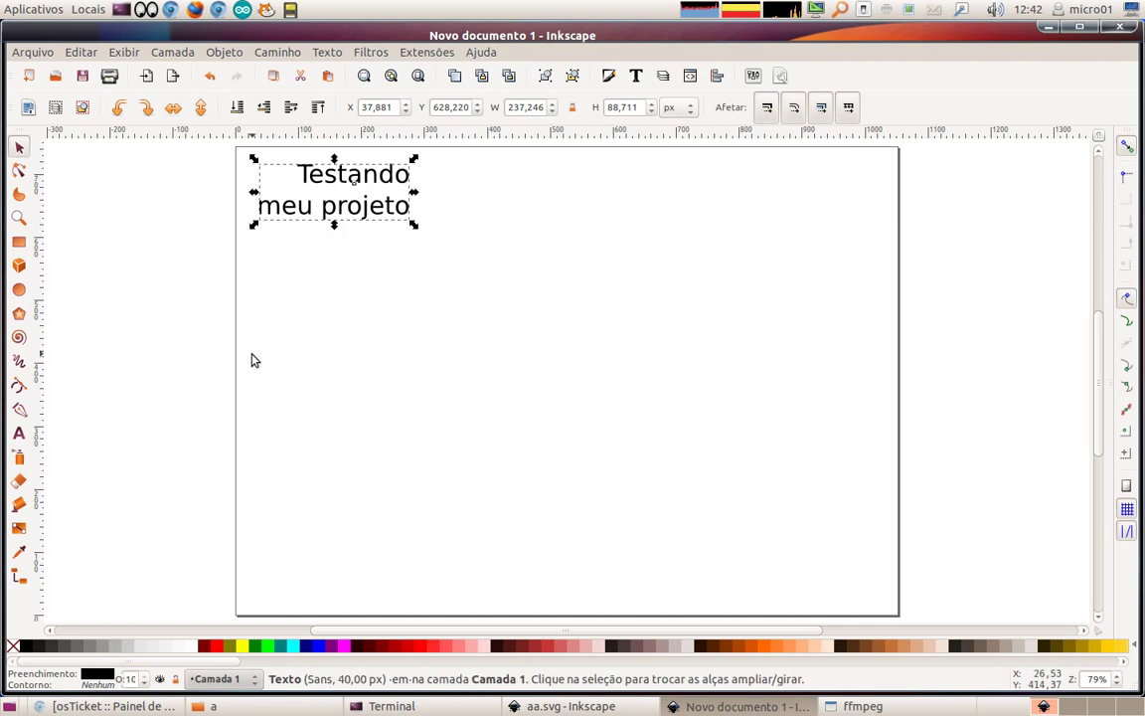
click(353, 372)
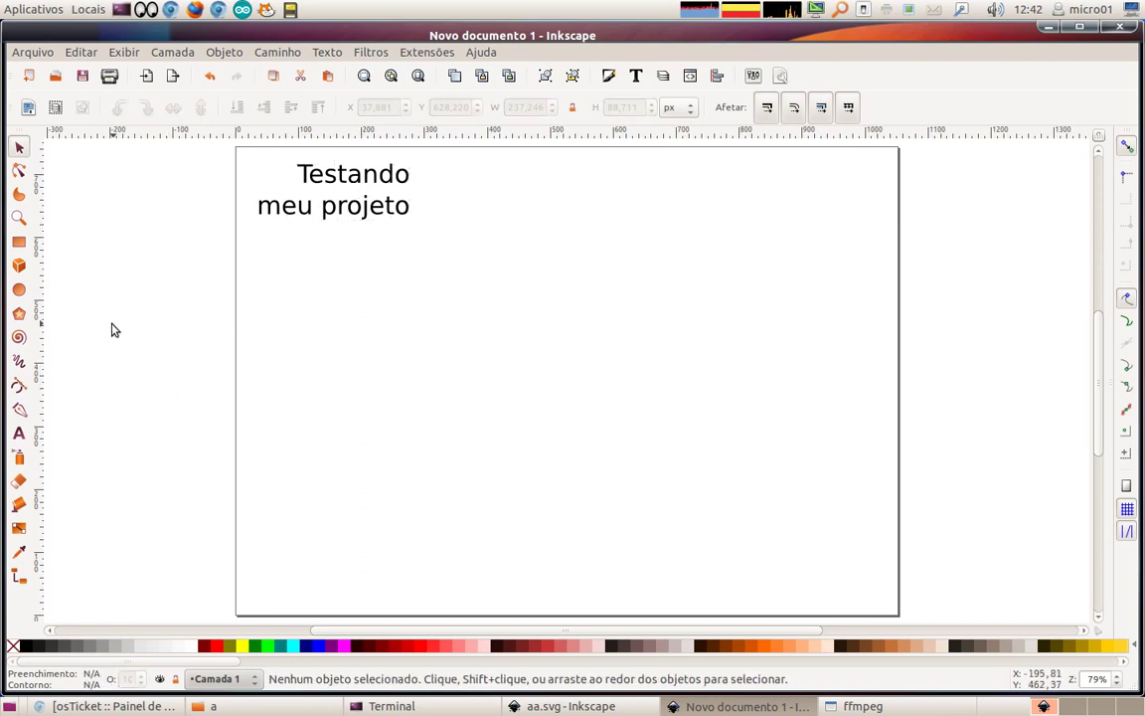
click(19, 289)
drag(505, 165, 613, 266)
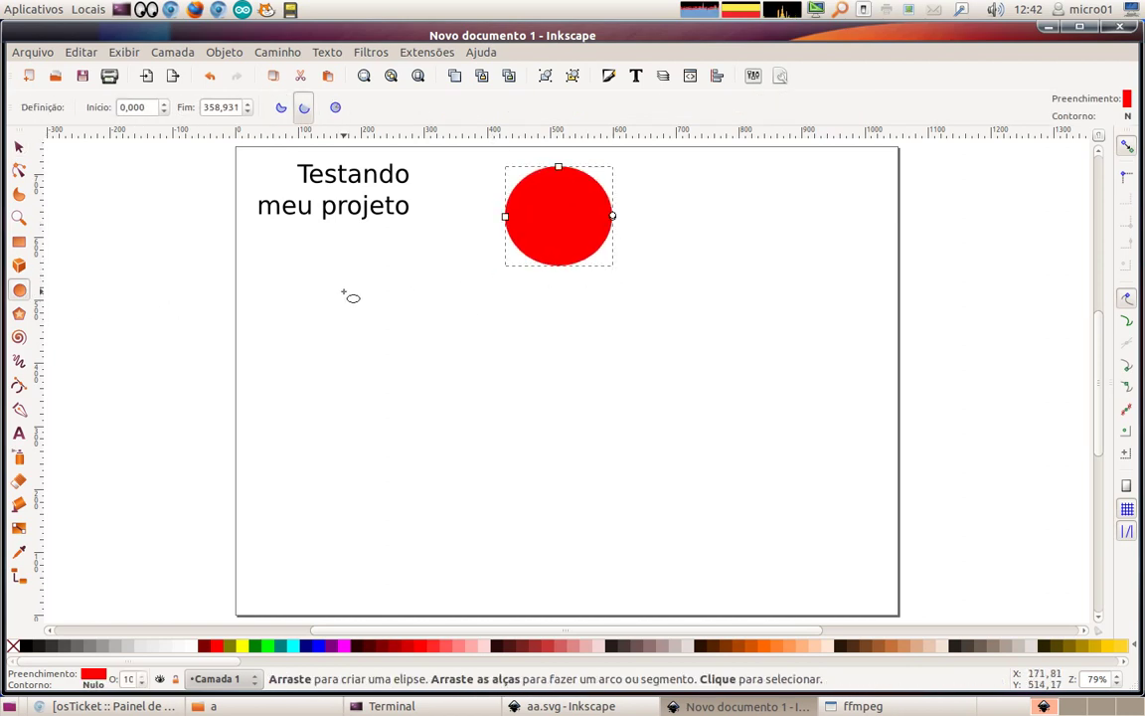
Draw a purple 3D box at the top right and a spiral at the lower right
click(19, 265)
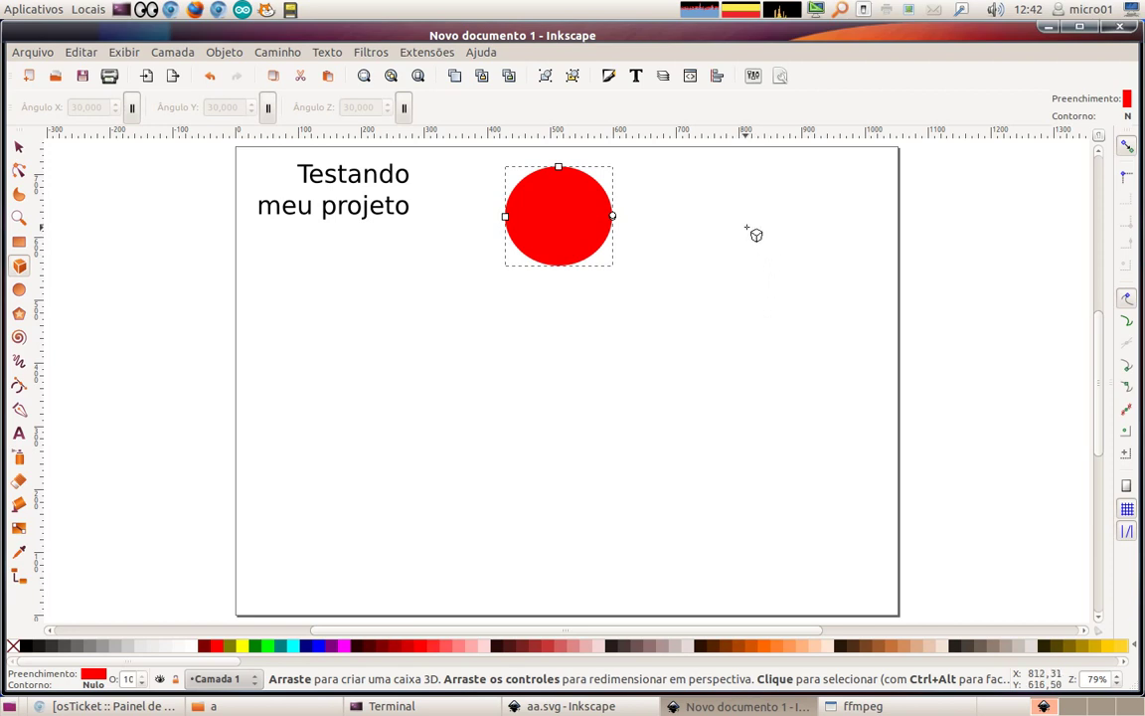
drag(749, 230, 837, 323)
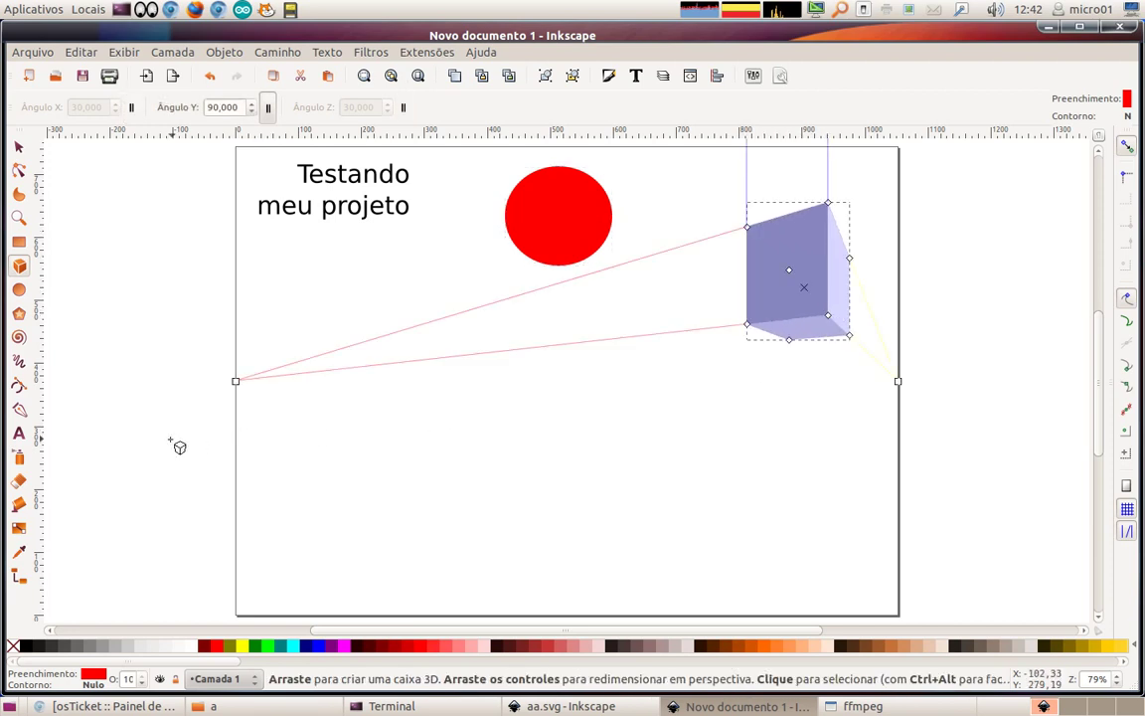
click(19, 337)
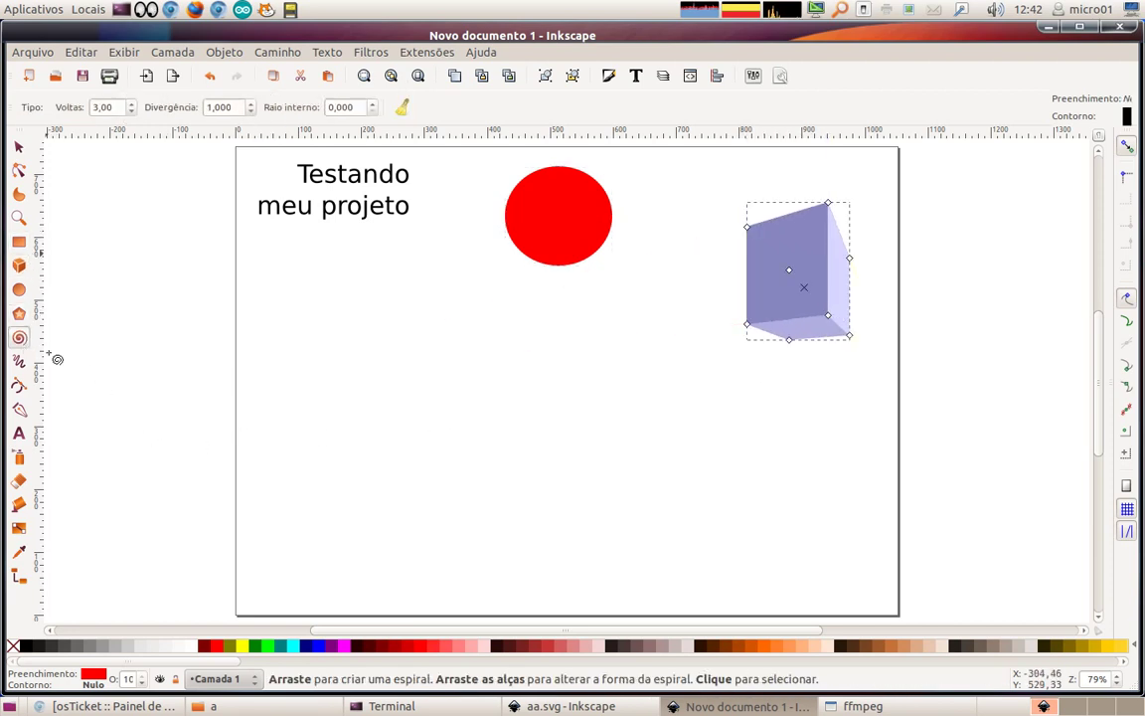
drag(703, 459, 770, 536)
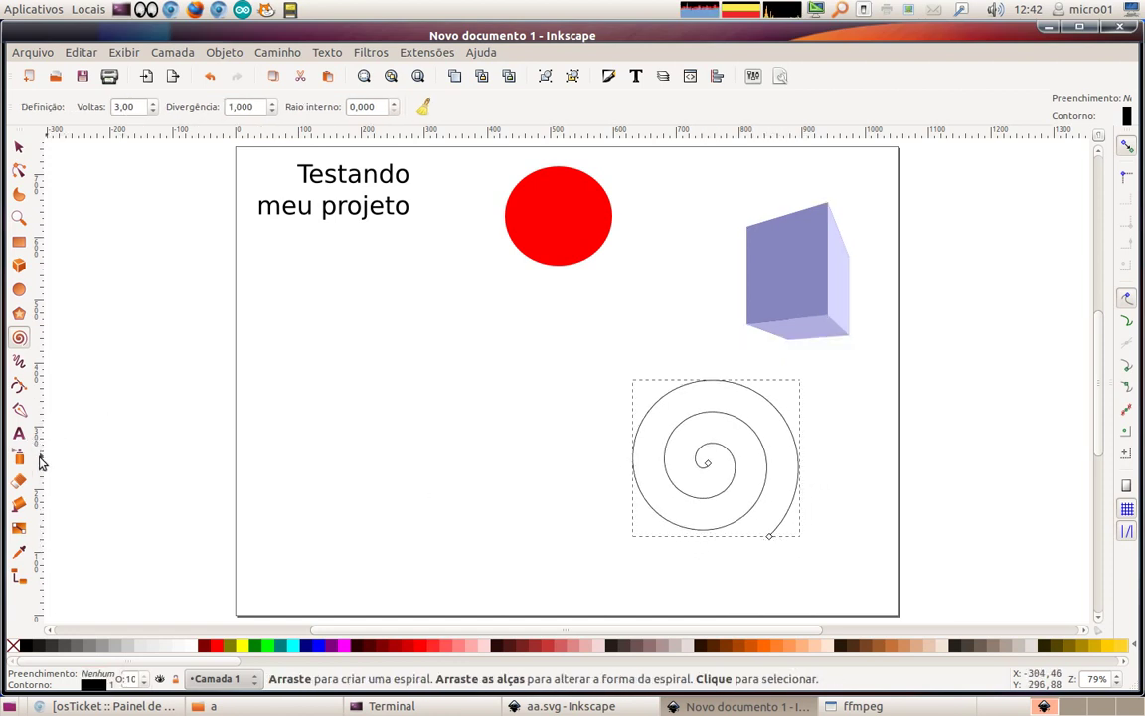
Draw a red five-pointed star below the text, then move it and scale it down slightly
click(19, 313)
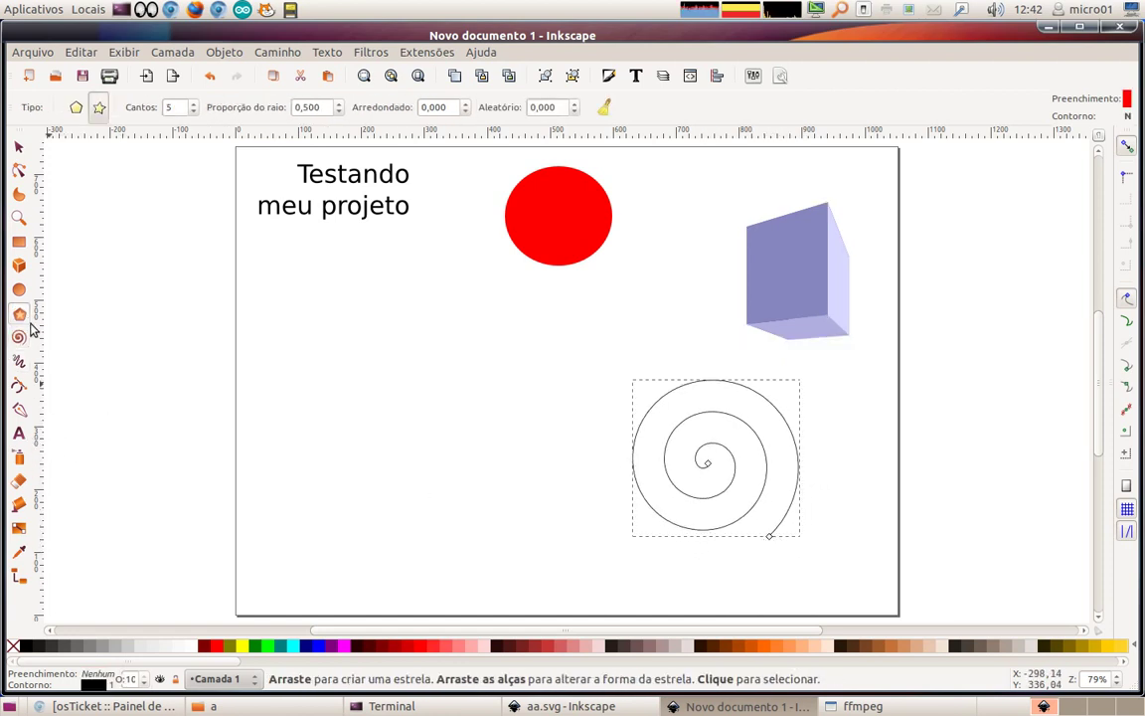
drag(307, 326, 367, 389)
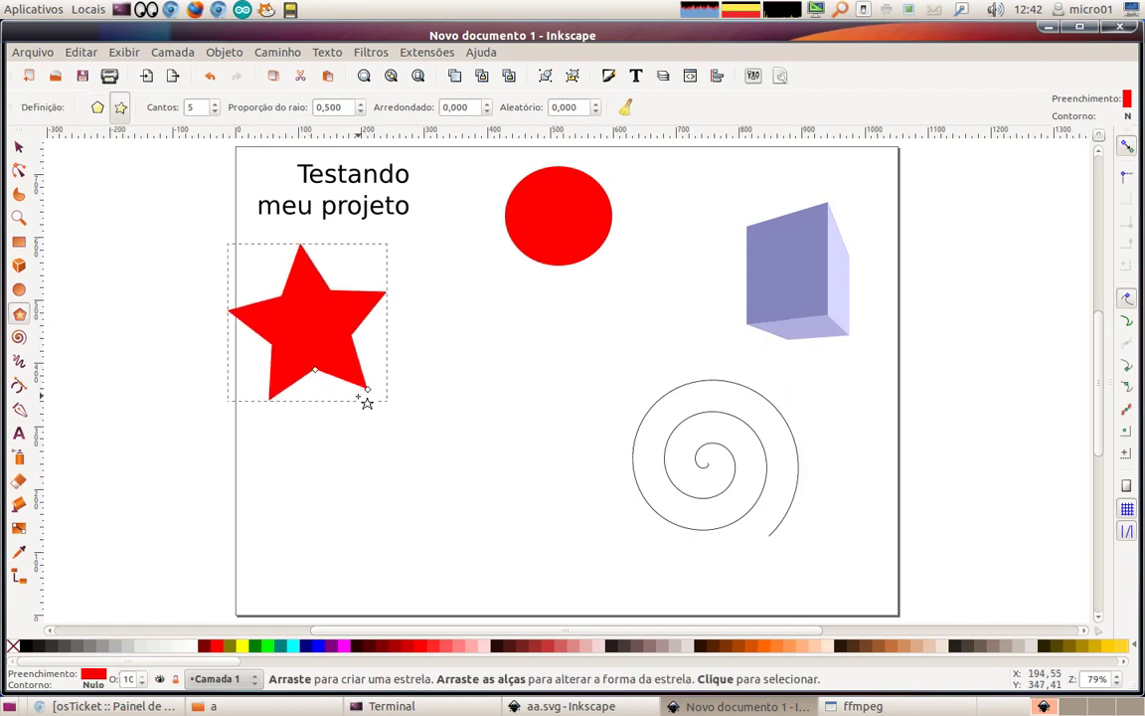
click(338, 398)
click(18, 149)
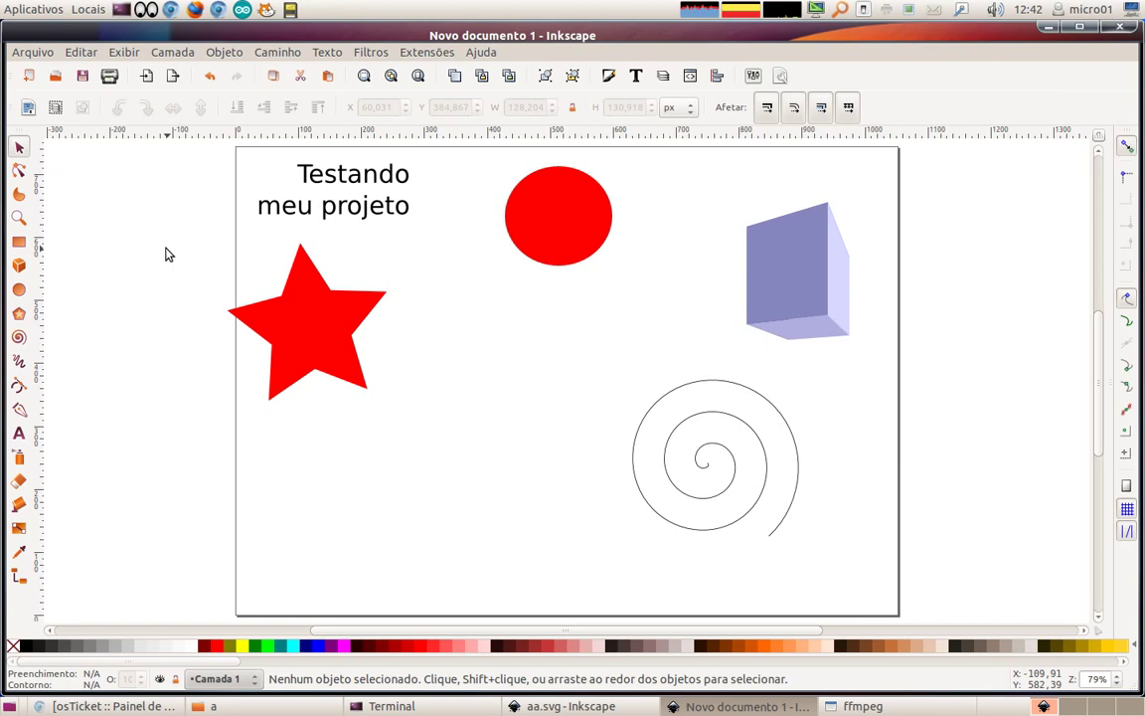
click(314, 350)
click(97, 235)
drag(325, 329, 375, 352)
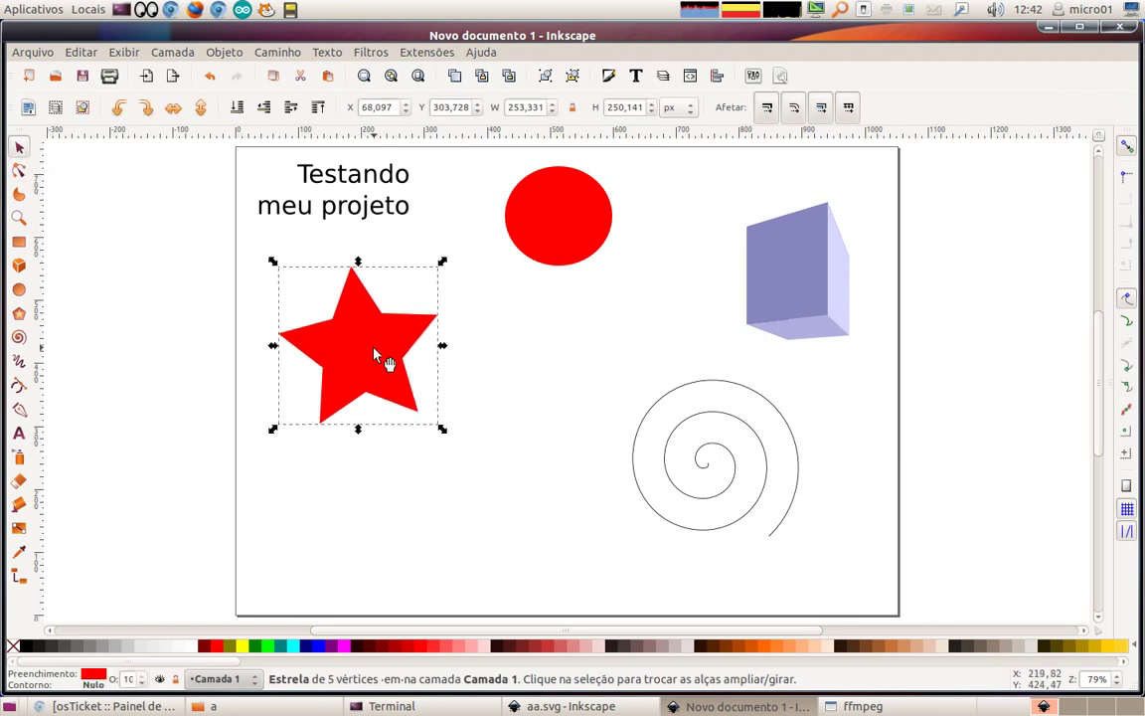
mouse_move(442, 262)
mouse_down()
mouse_move(418, 301)
mouse_move(429, 282)
mouse_up()
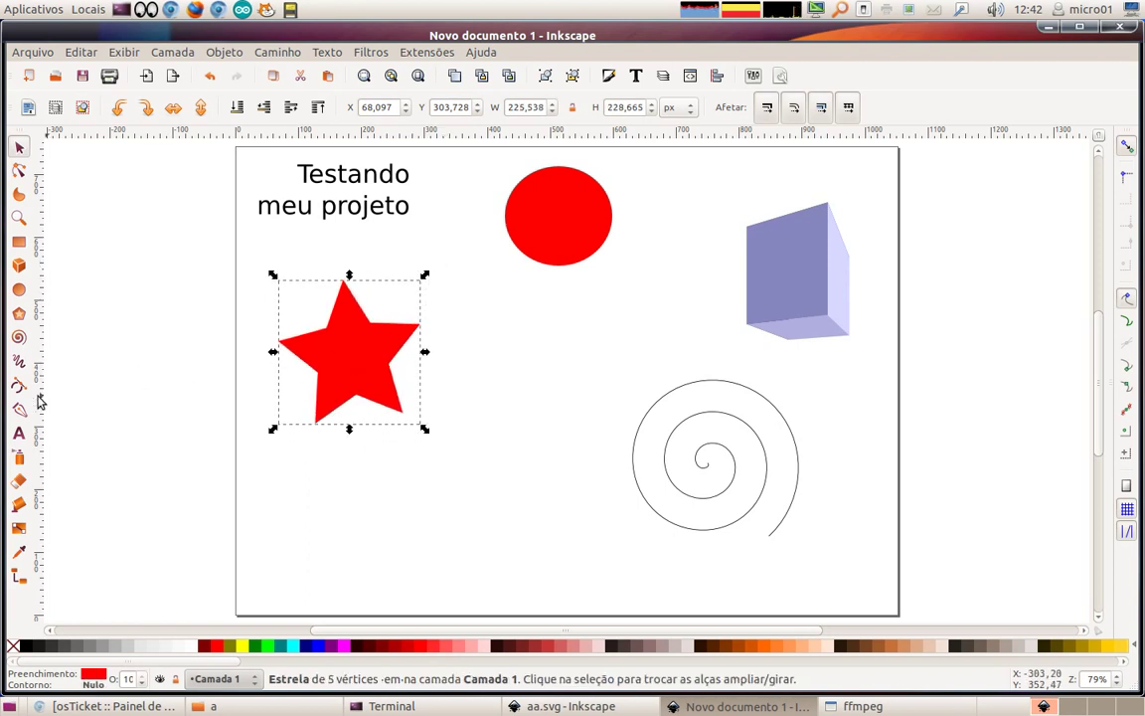
Draw a freehand pencil scribble near the bottom left of the page
click(20, 363)
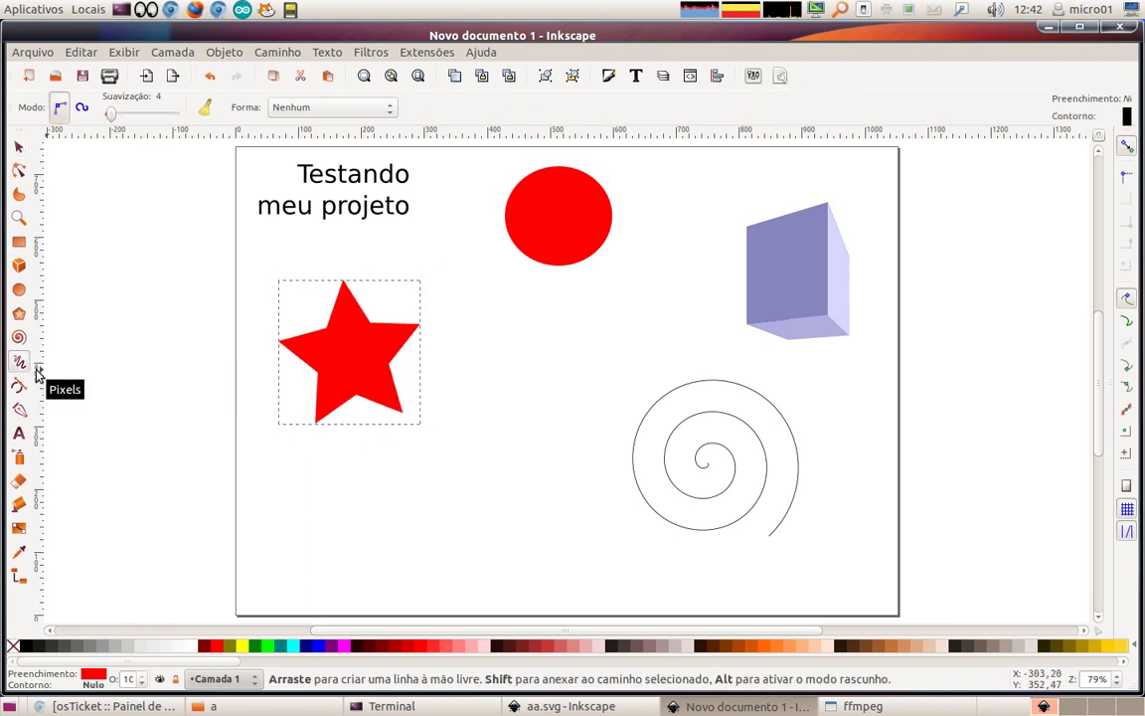
mouse_move(330, 504)
mouse_down()
mouse_move(493, 534)
mouse_move(442, 531)
mouse_move(350, 488)
mouse_move(330, 503)
mouse_up()
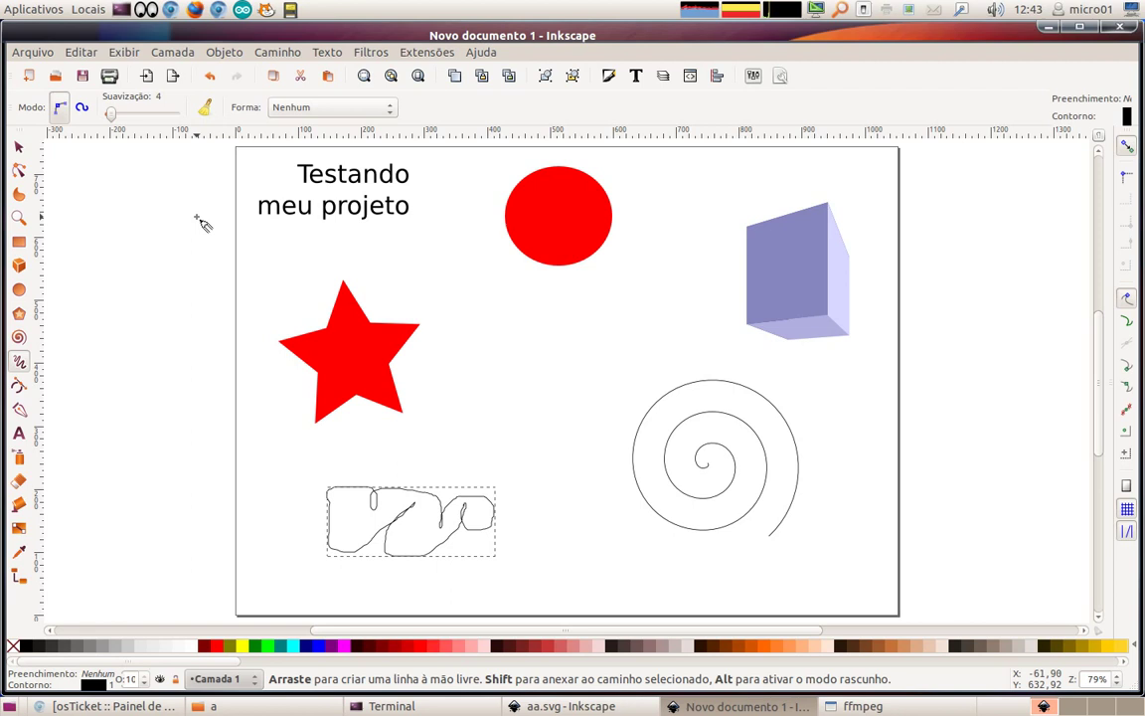
Click through the text, red ellipse and star with the Selector, then clear the selection
click(18, 146)
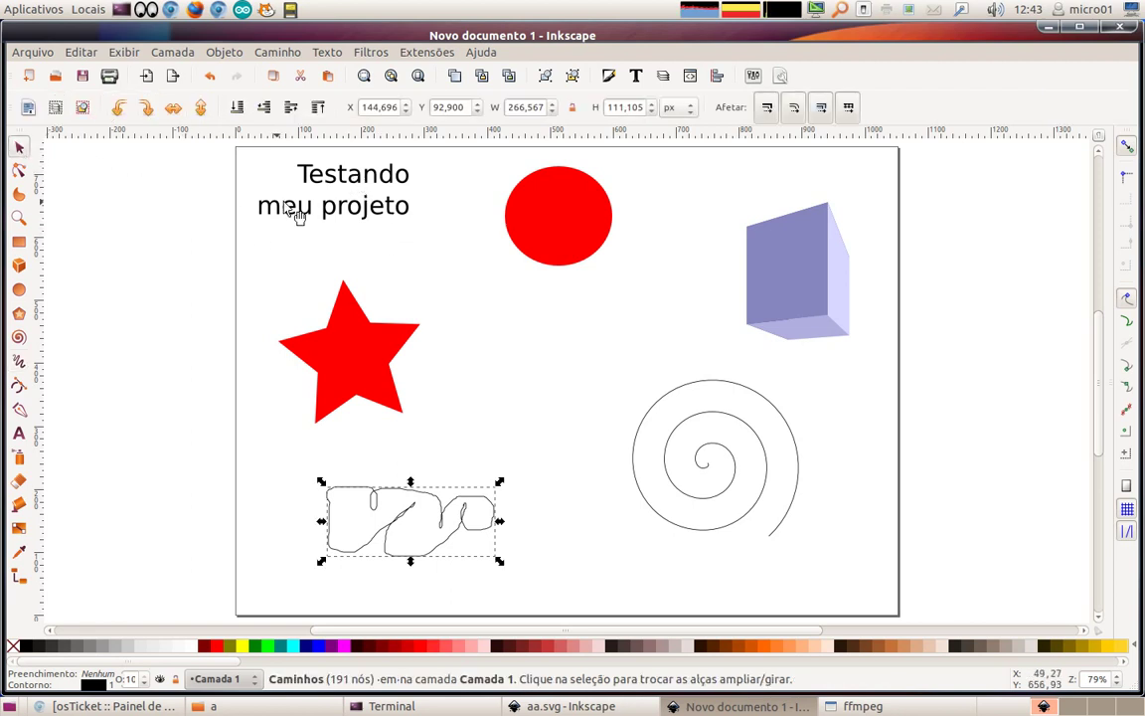
click(355, 177)
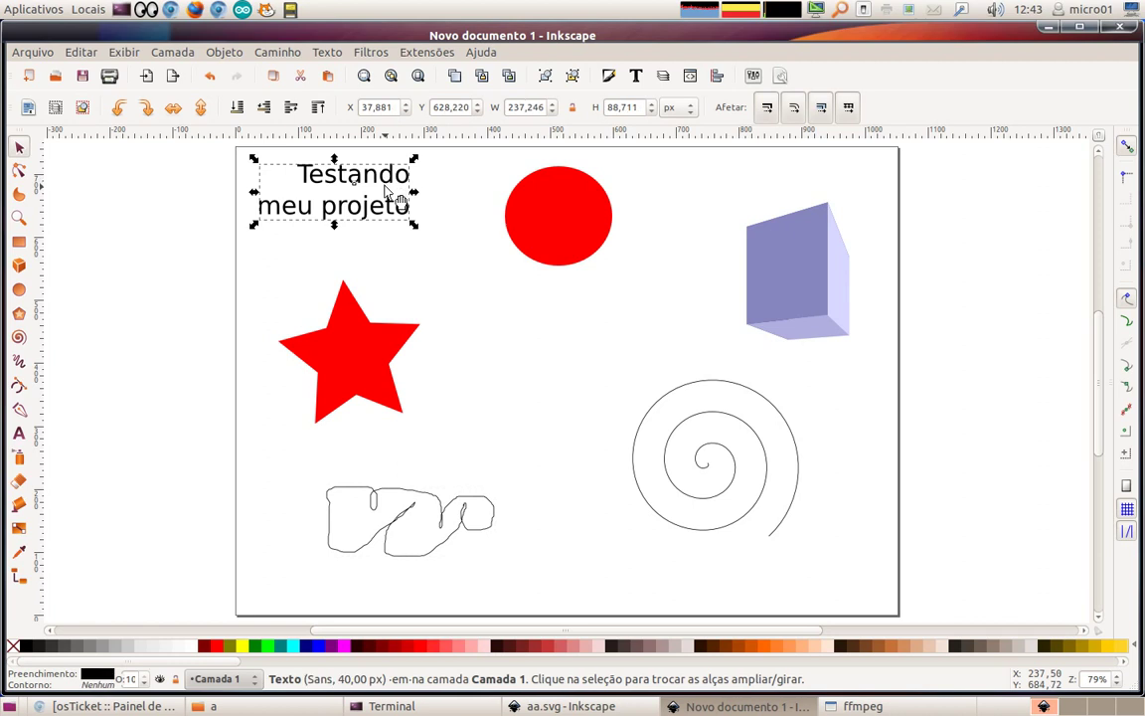
click(583, 220)
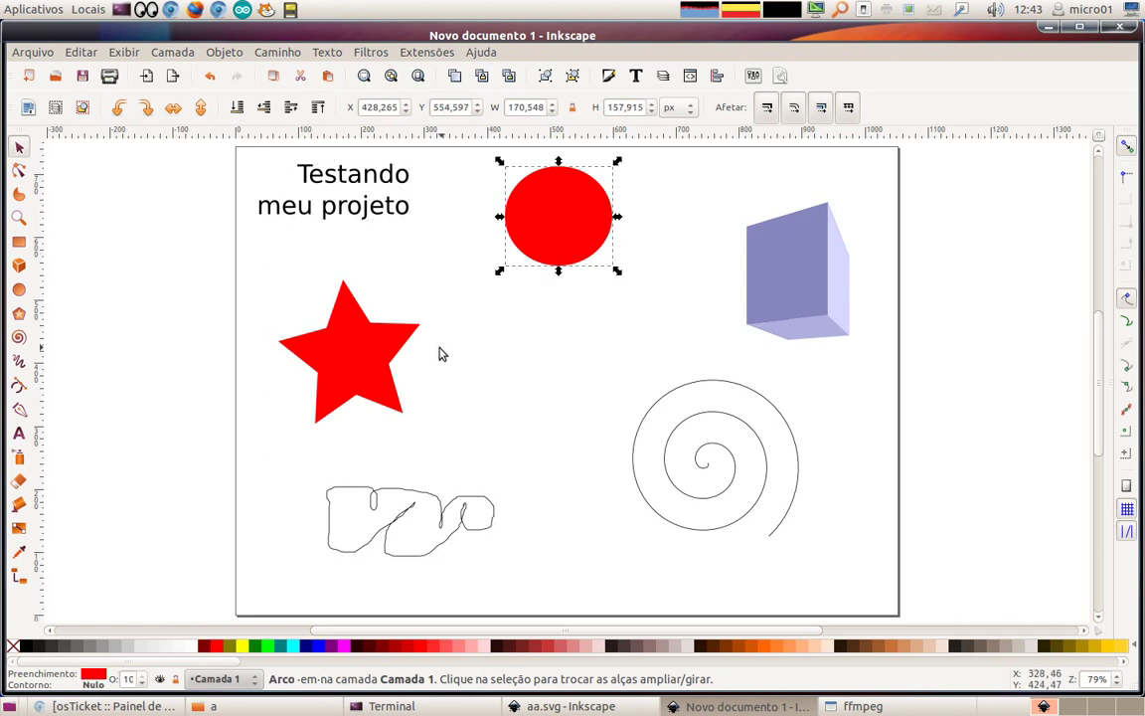
click(386, 402)
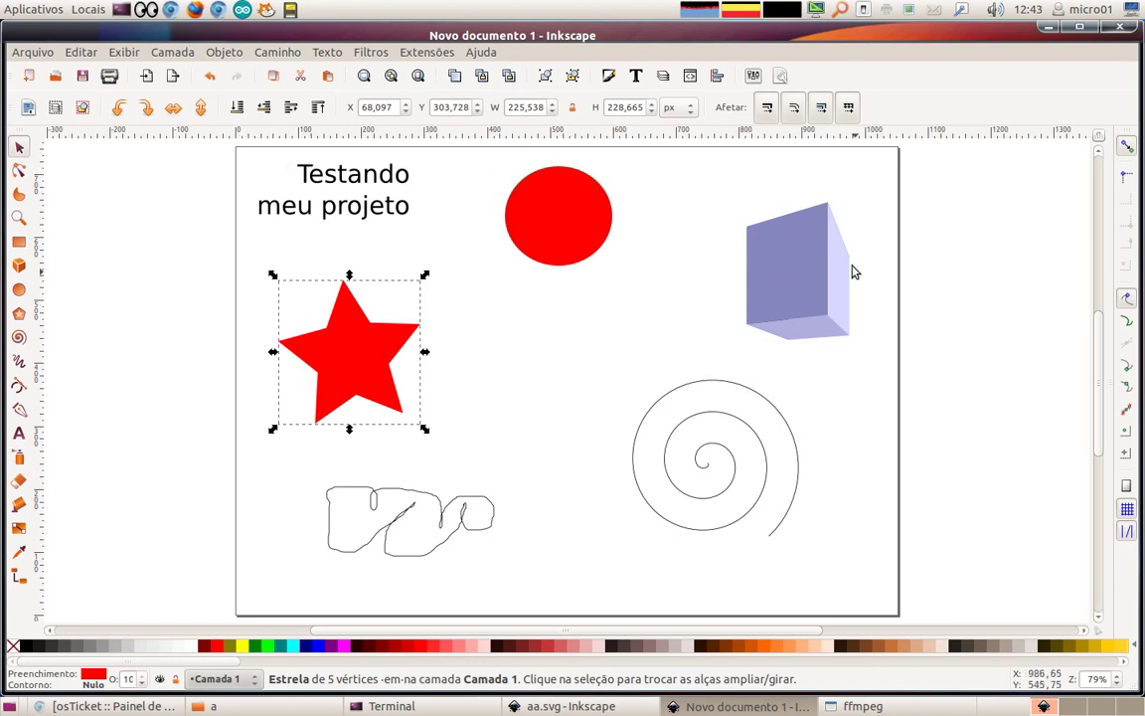
click(905, 386)
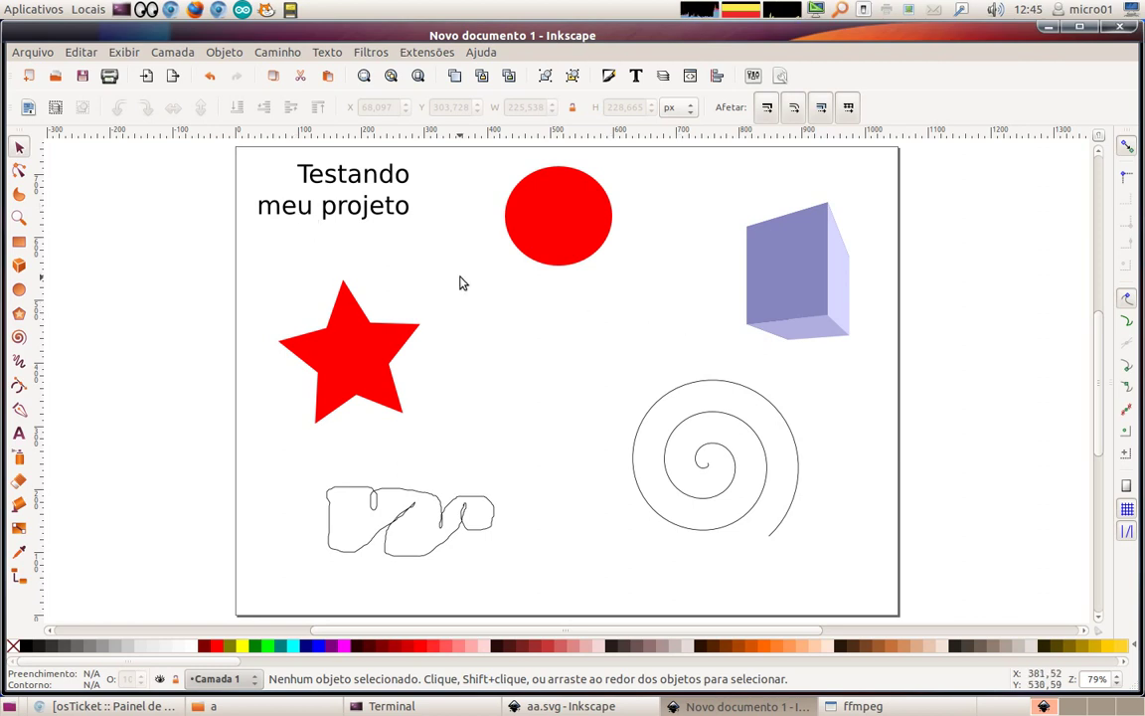
Check the ellipse, 3D box, spiral and scribble, ending with the 'Testando meu projeto' text selected
click(345, 185)
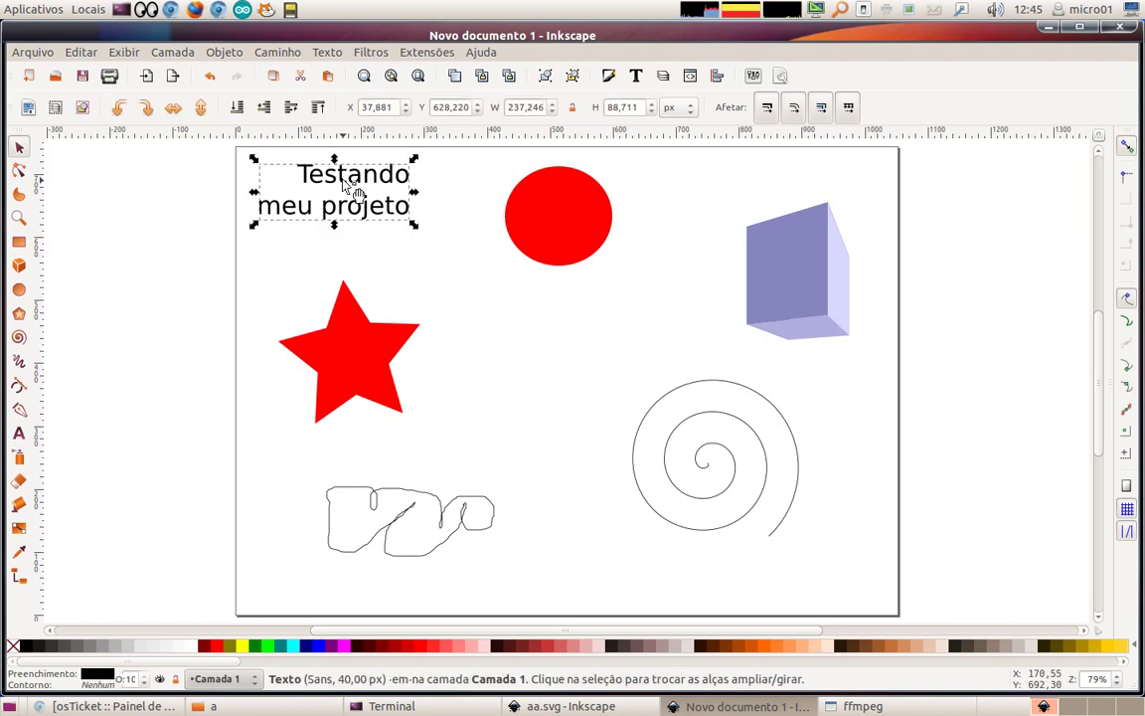
click(345, 185)
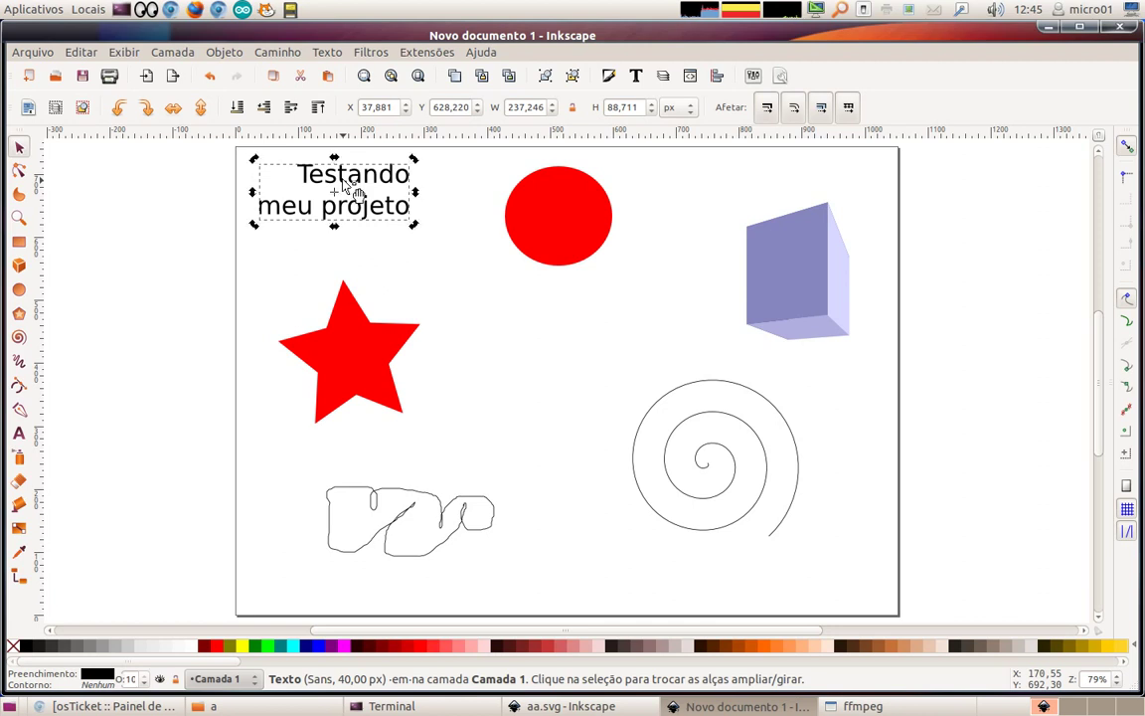
click(555, 203)
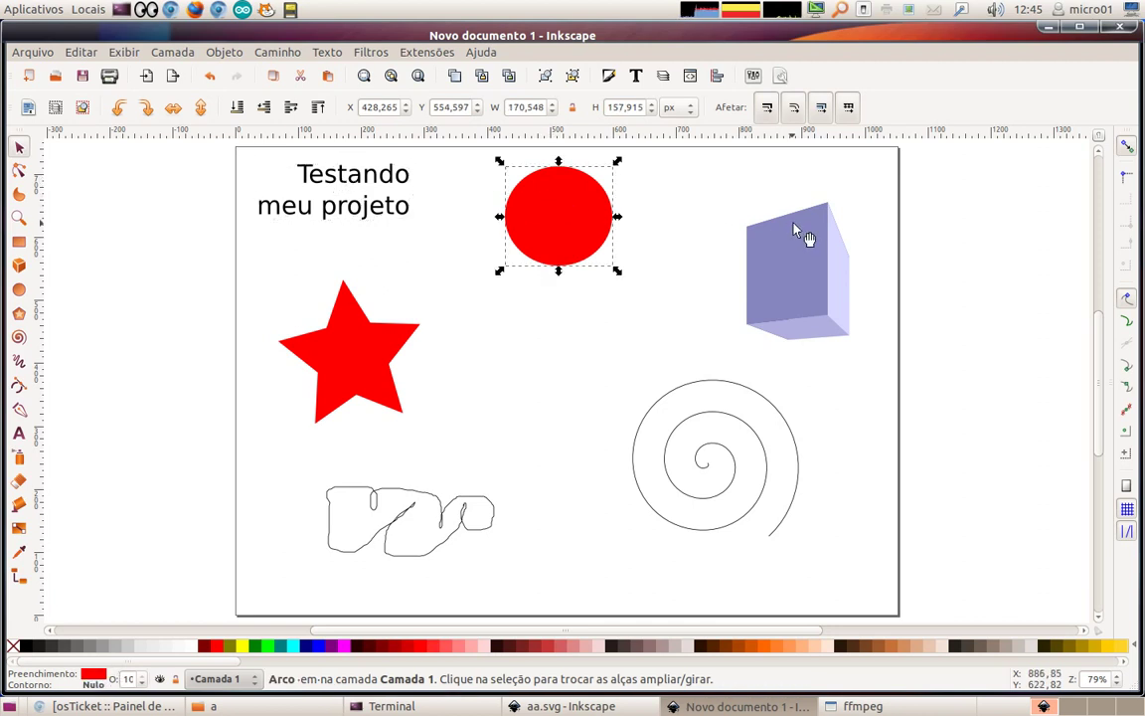
click(795, 230)
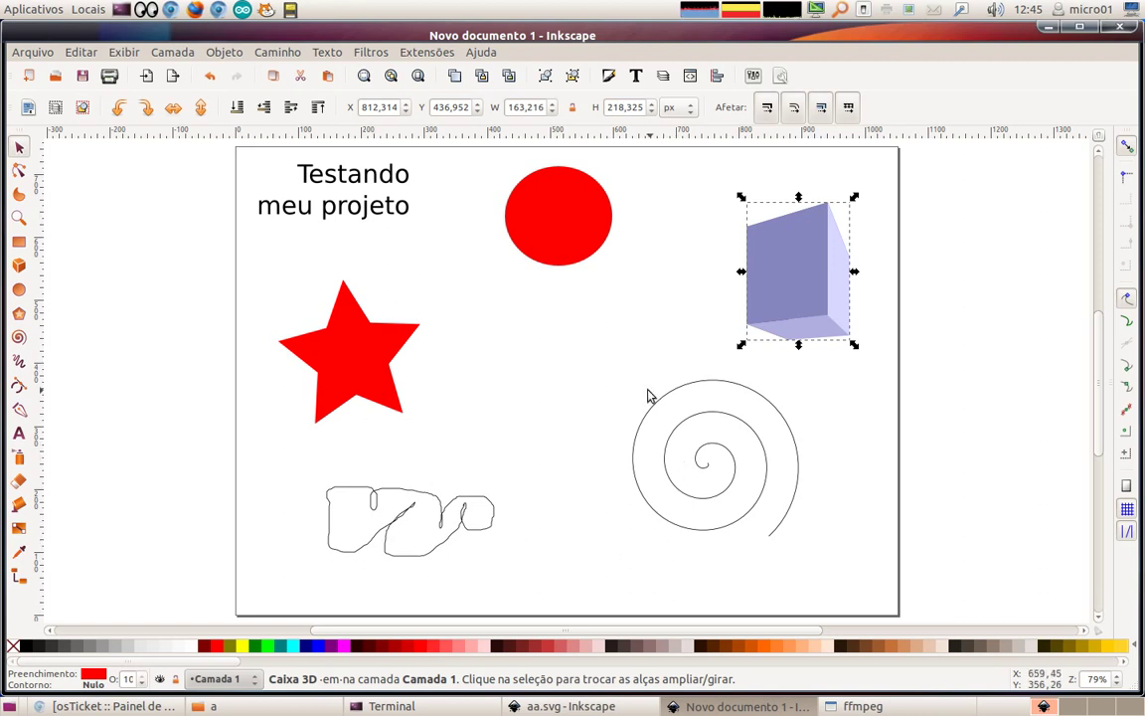
click(373, 221)
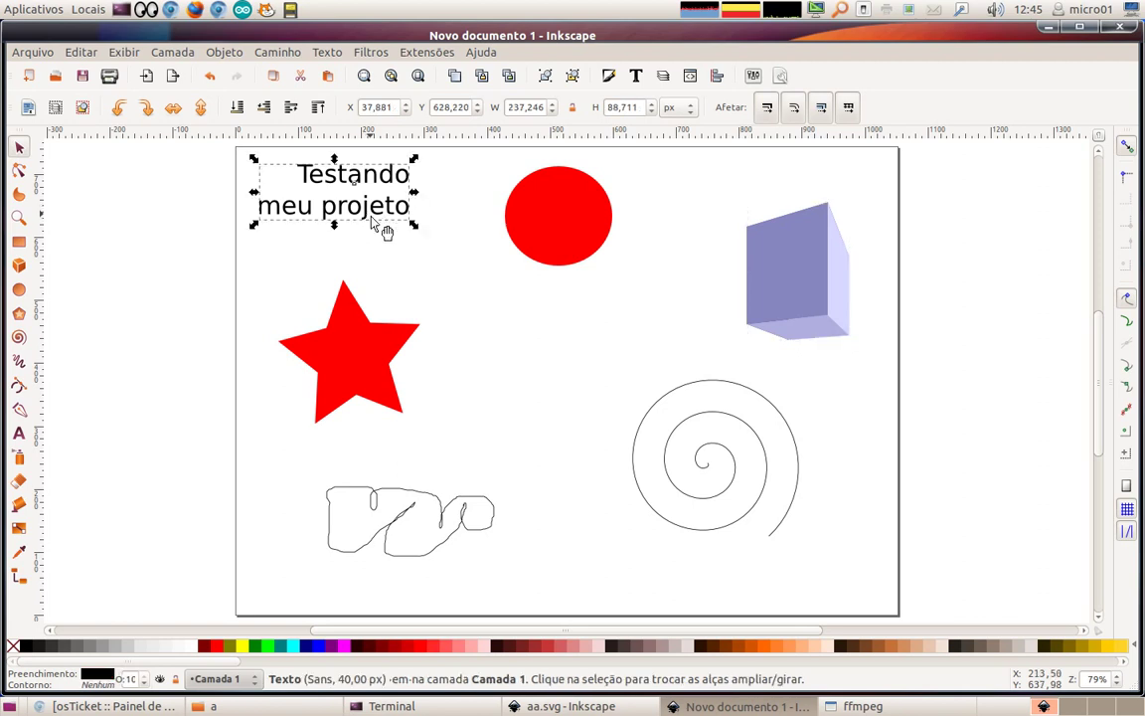
click(765, 463)
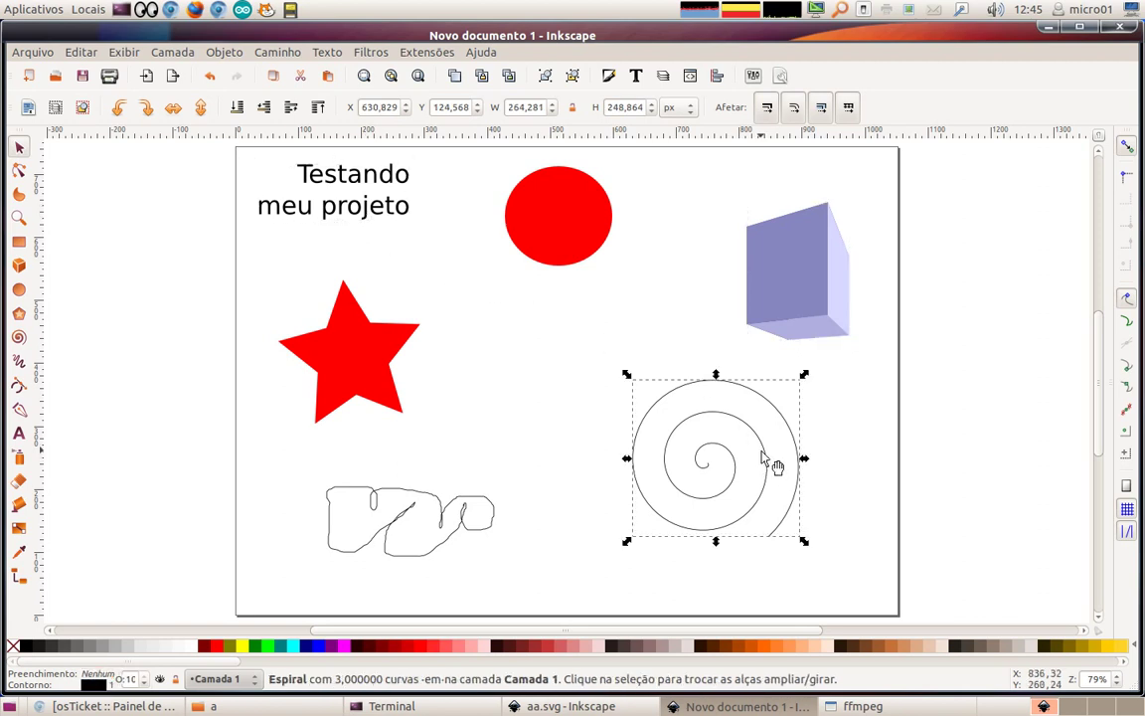
click(447, 500)
click(559, 257)
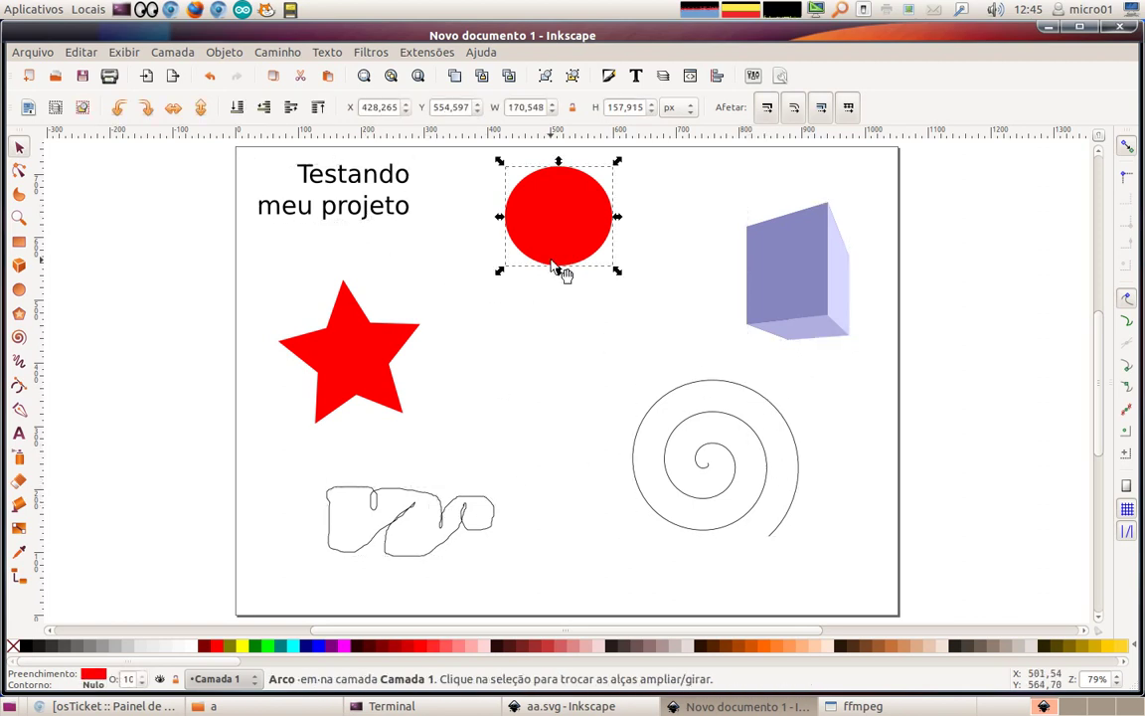
click(669, 411)
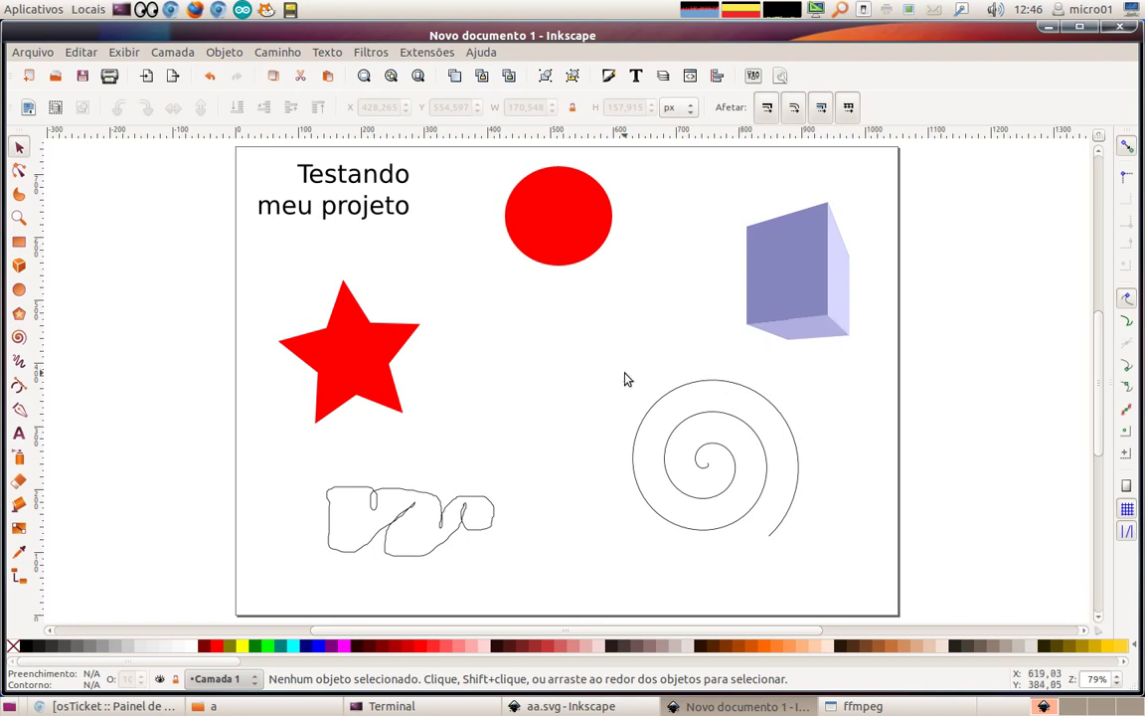
click(331, 182)
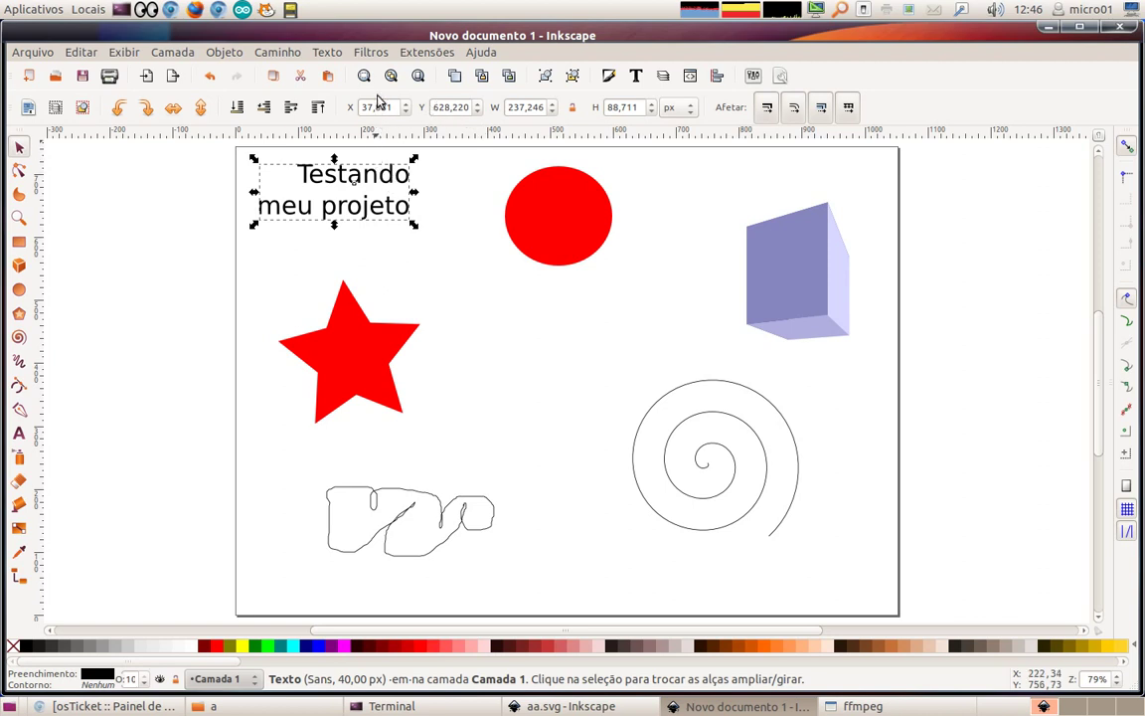
Run the Sozi extension and position its window beside the drawing
click(405, 55)
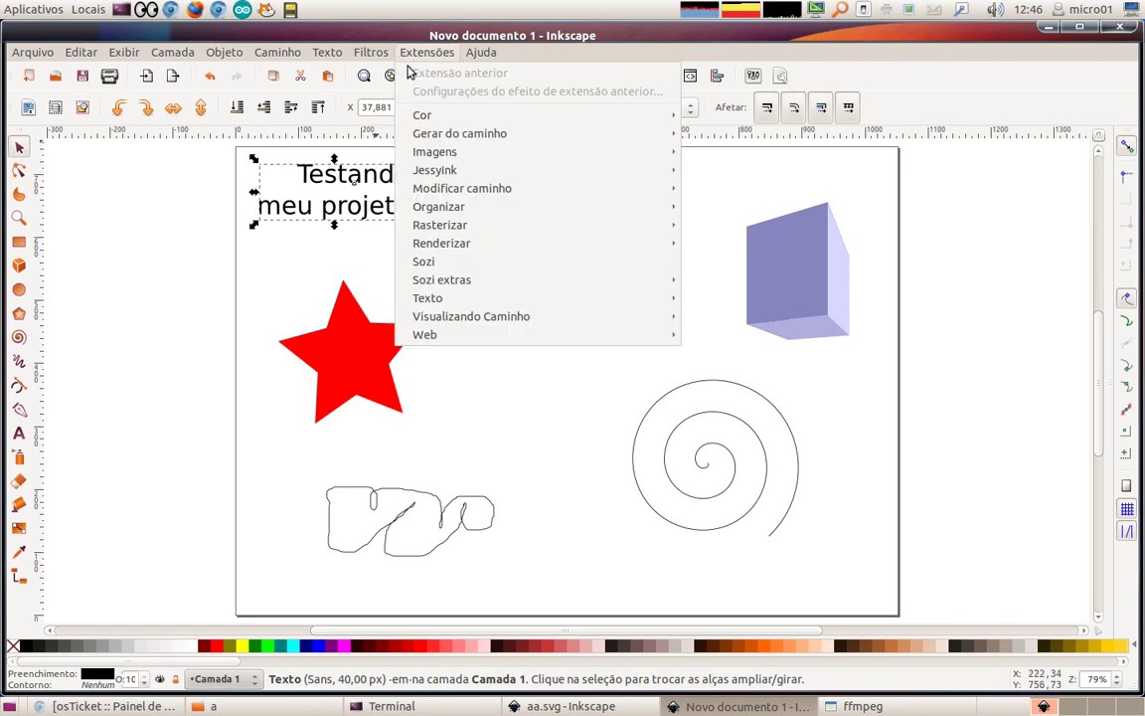
click(443, 262)
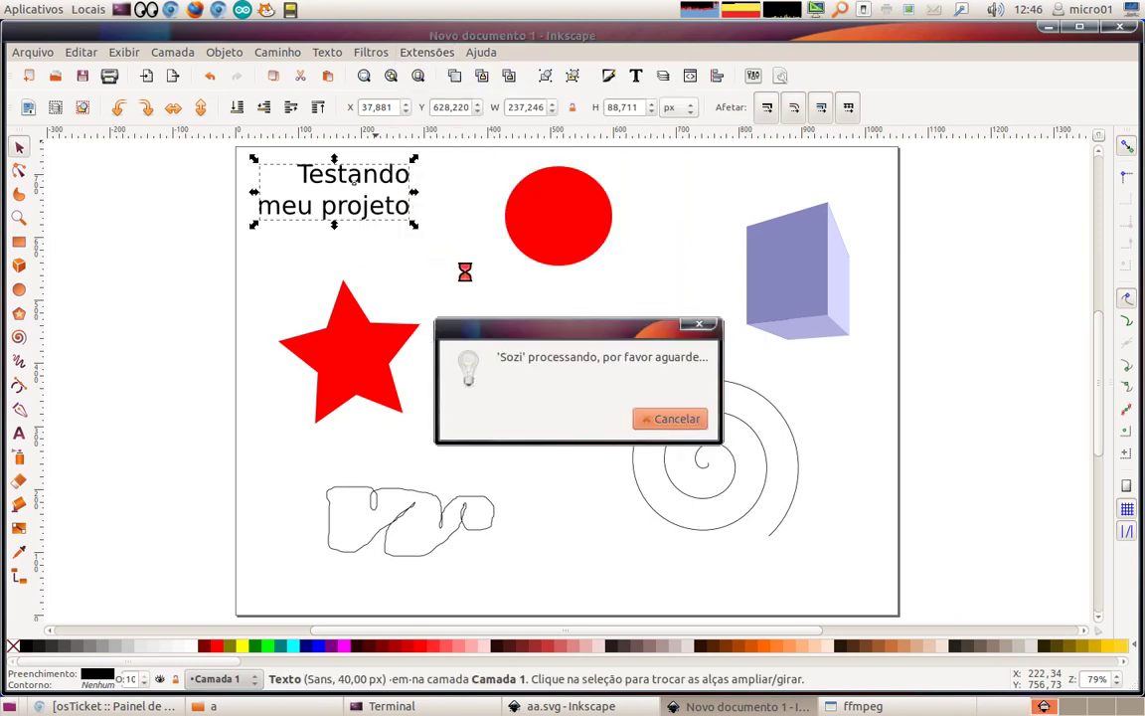
drag(546, 328, 868, 283)
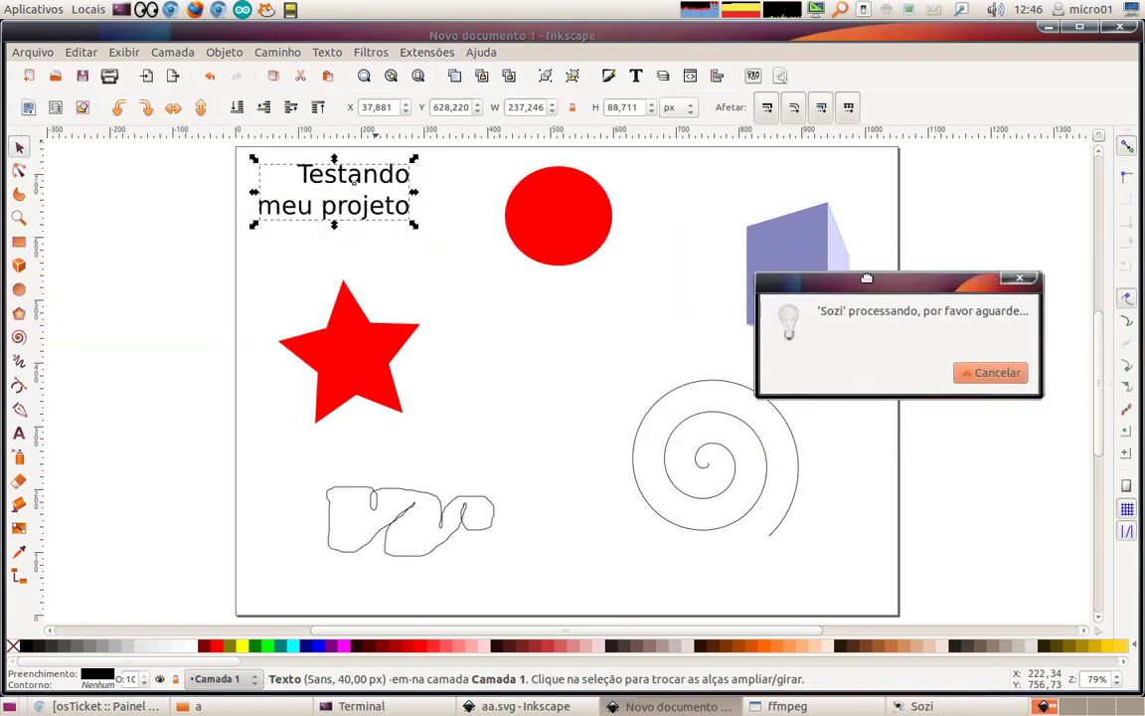
click(907, 706)
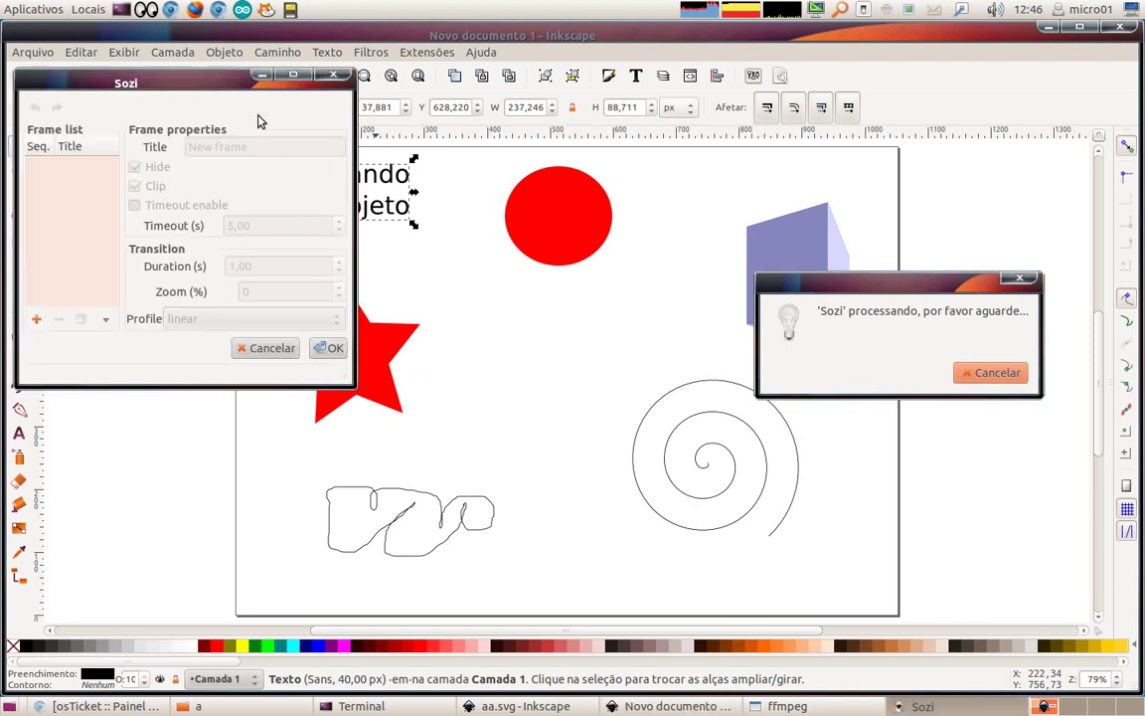
mouse_move(228, 84)
mouse_down()
mouse_move(251, 96)
mouse_move(246, 251)
mouse_up()
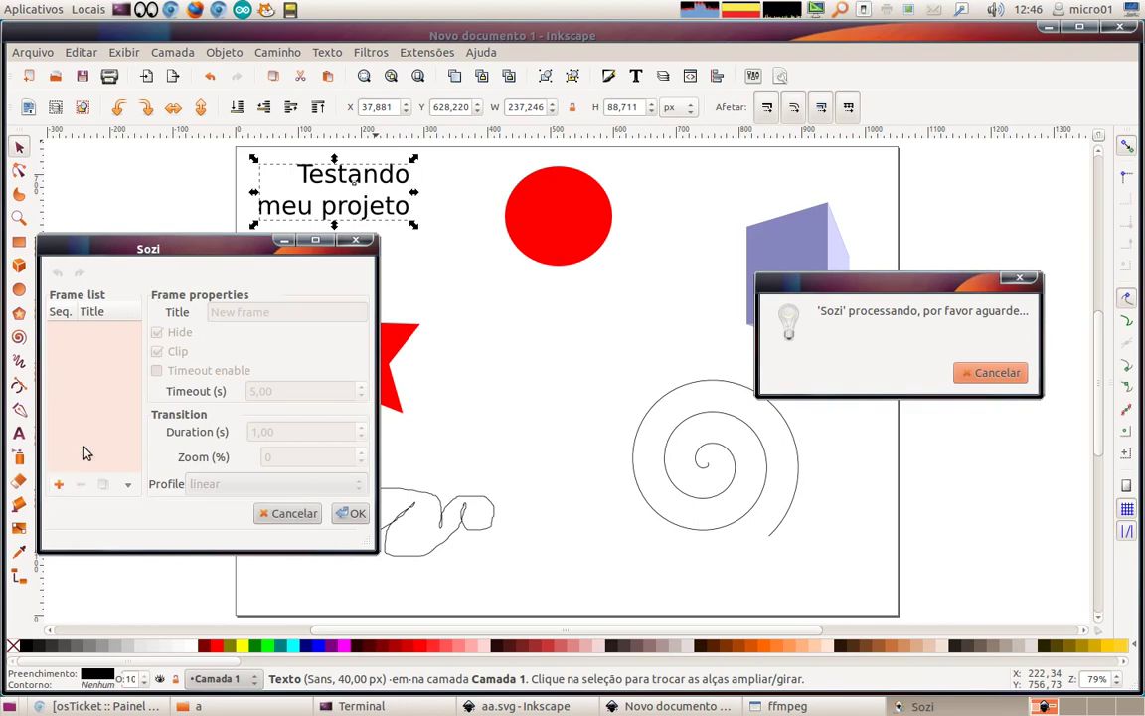
drag(175, 256, 312, 270)
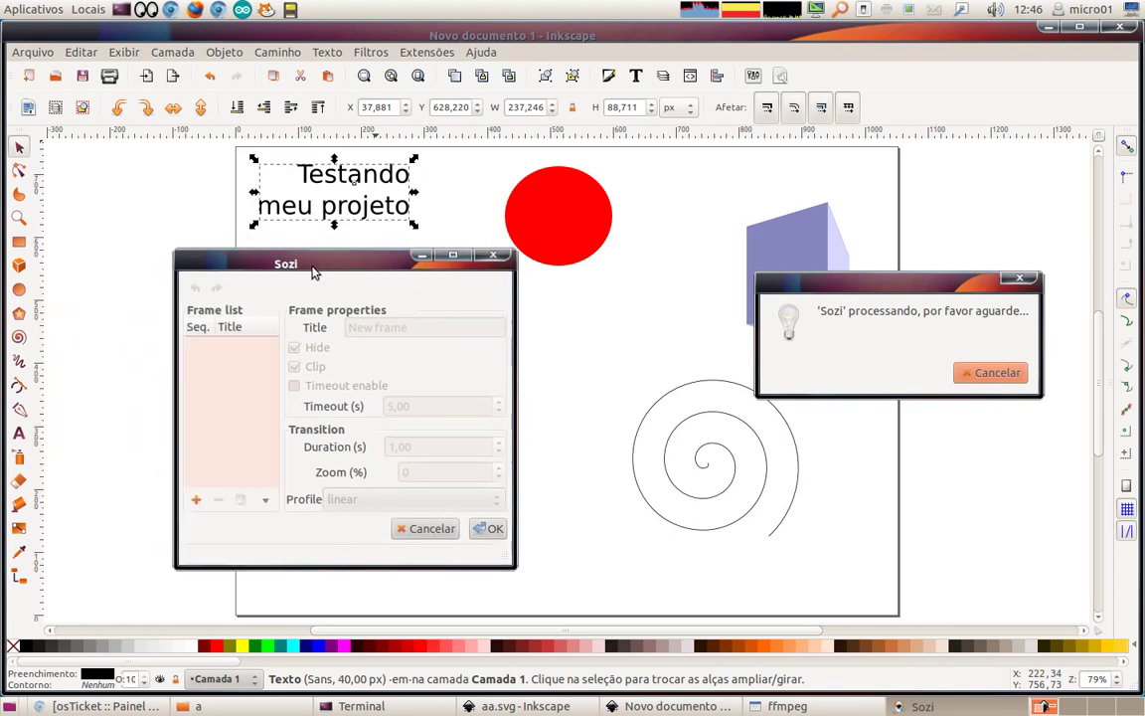
Add a Sozi frame from the selected text and give it the title 'texto'
click(198, 503)
drag(455, 327, 296, 328)
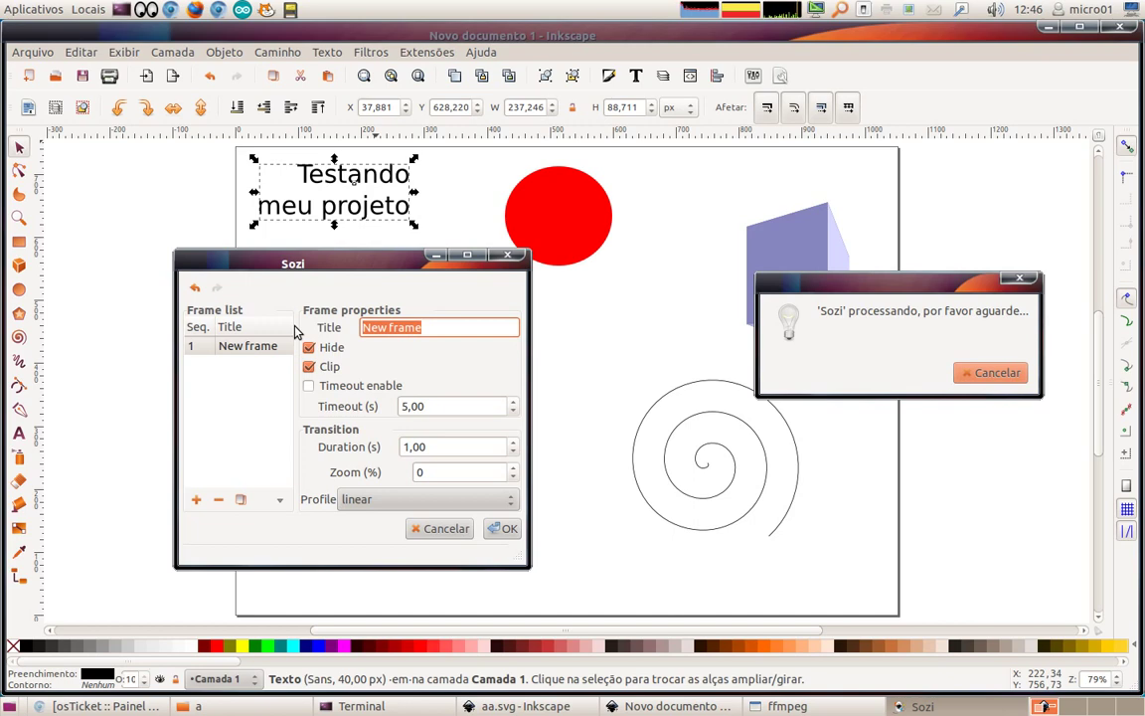
text(texo)
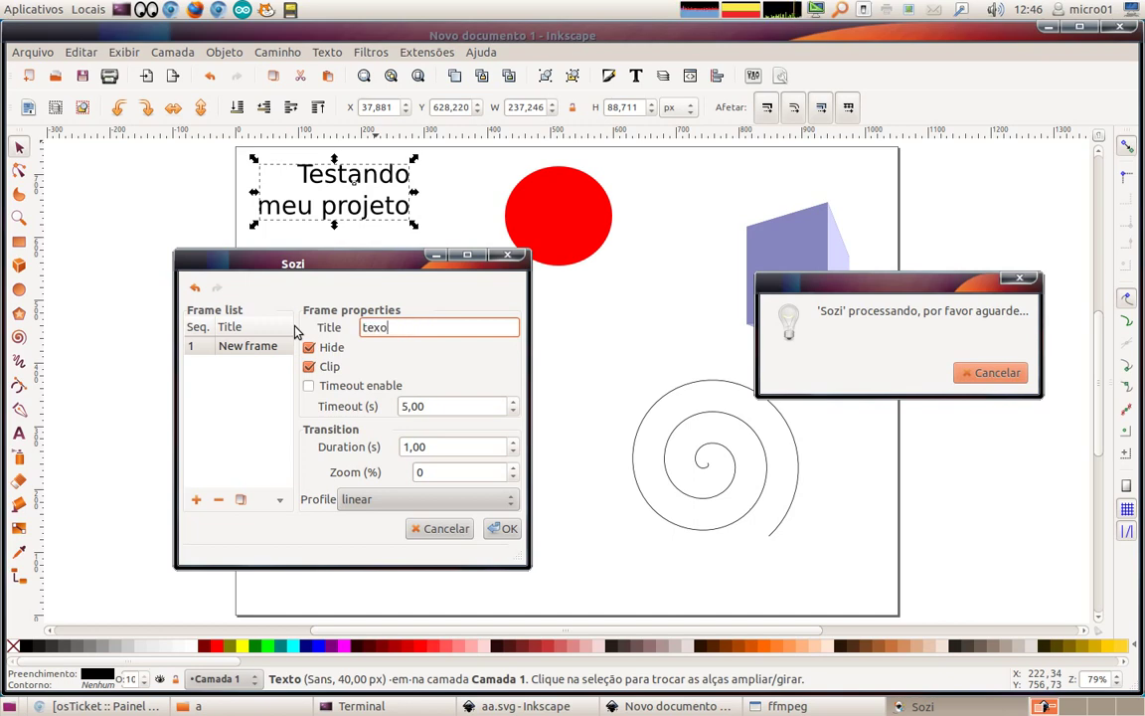
key(Left)
key(Left)
text(t)
key(BackSpace)
key(Right)
text(t)
Apply the title texto to frame 1 and untick Hide, leaving automatic timeout off
click(311, 385)
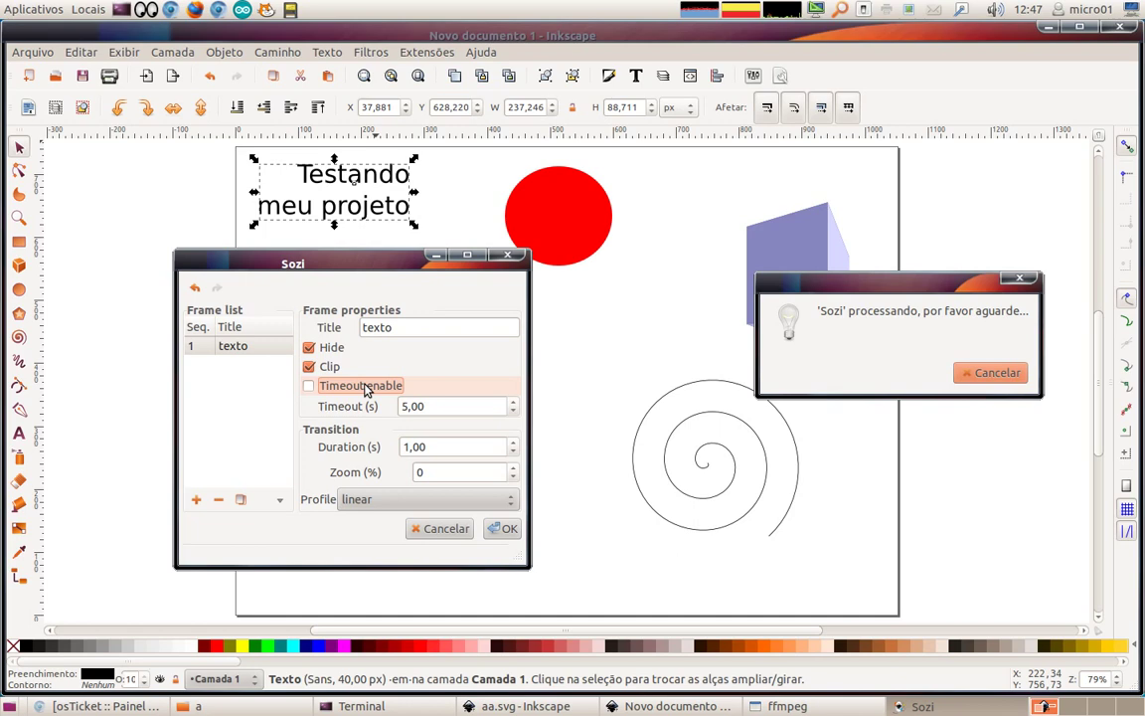
click(309, 387)
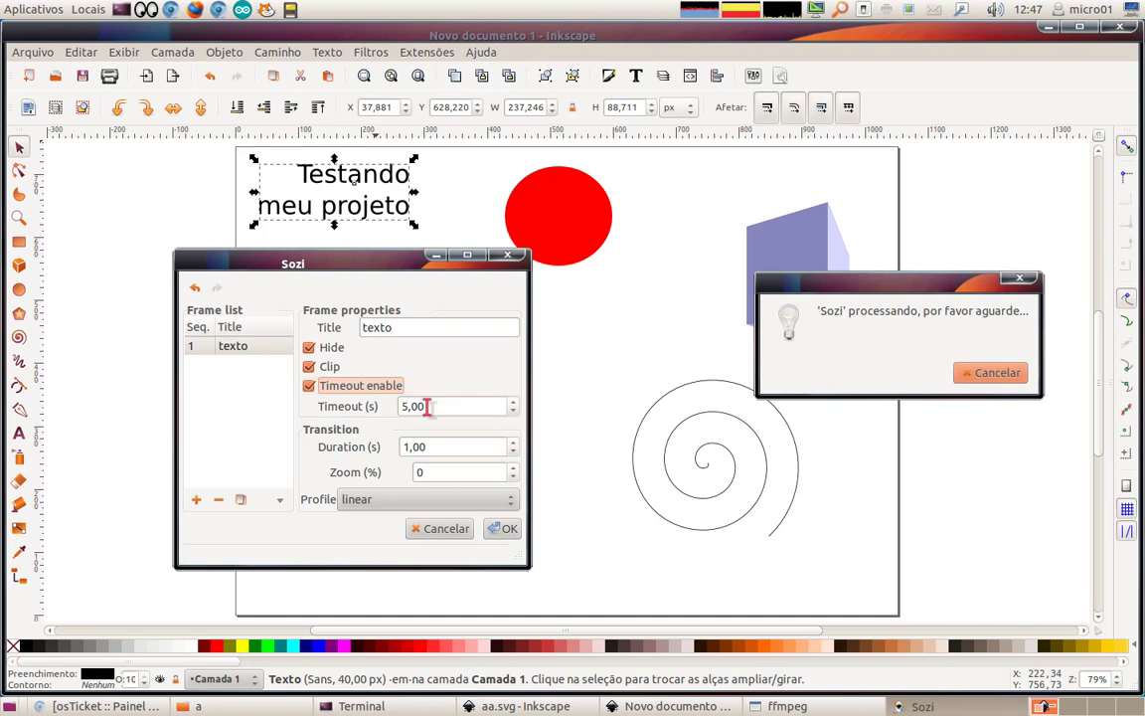
click(310, 387)
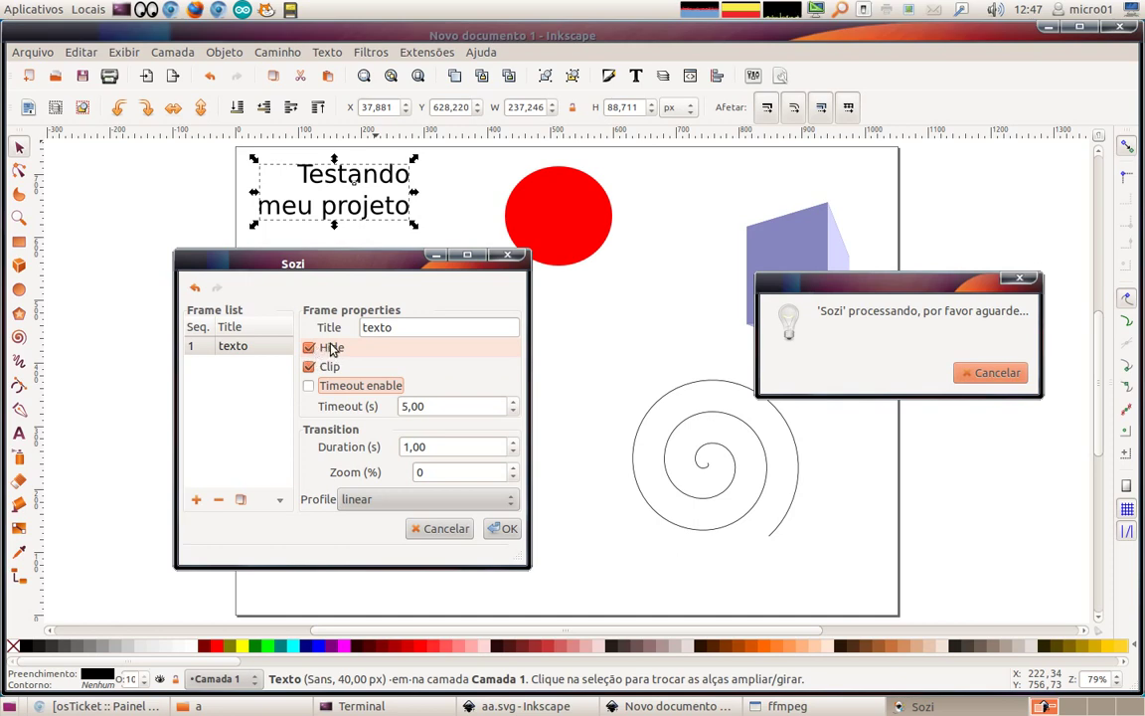
click(311, 349)
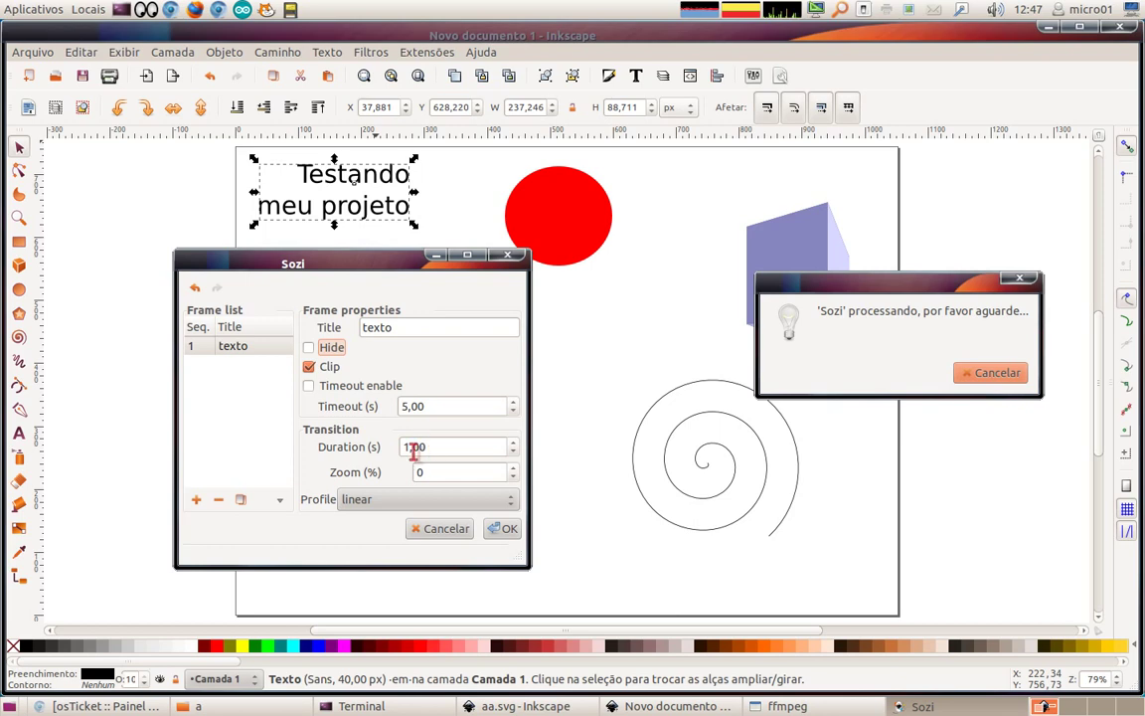
Give frame 1 the strong-decelerate-accelerate transition, save it and dismiss the script warning
click(512, 507)
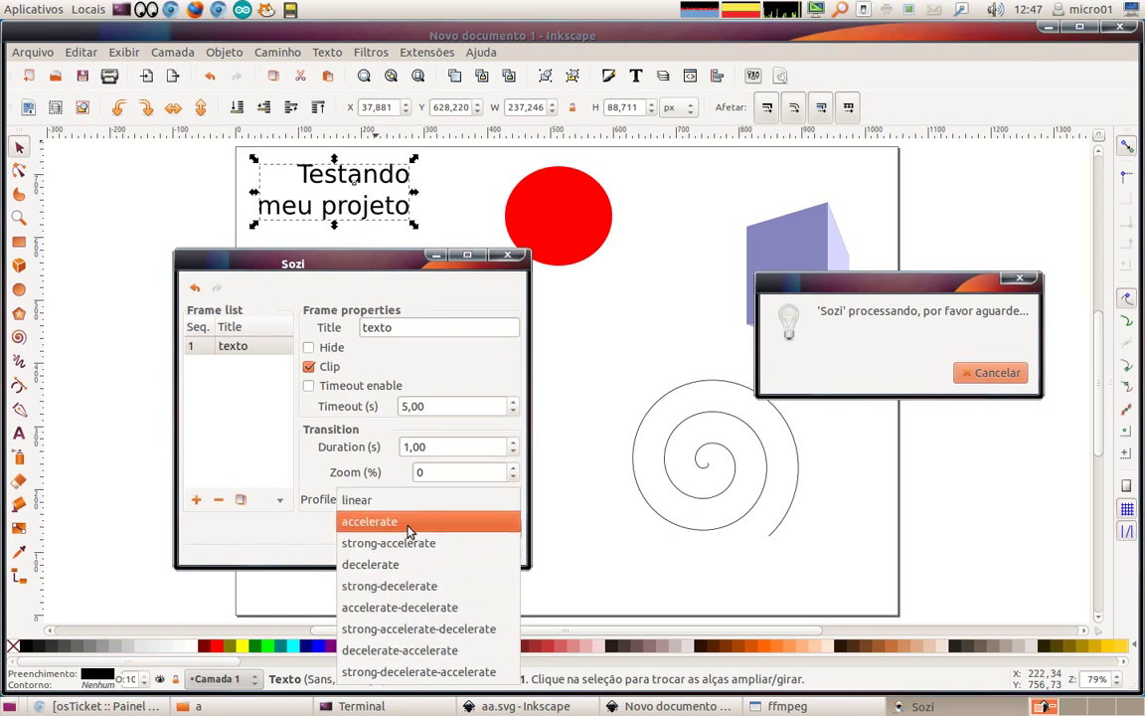
click(454, 680)
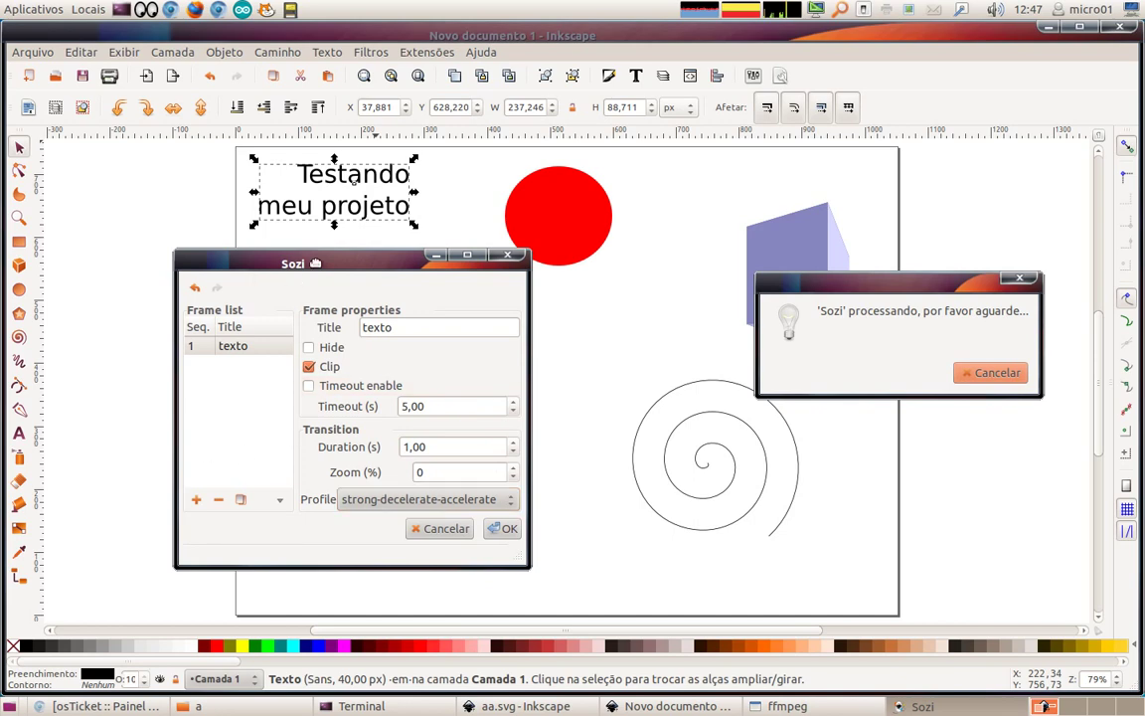
drag(314, 263, 275, 252)
click(464, 511)
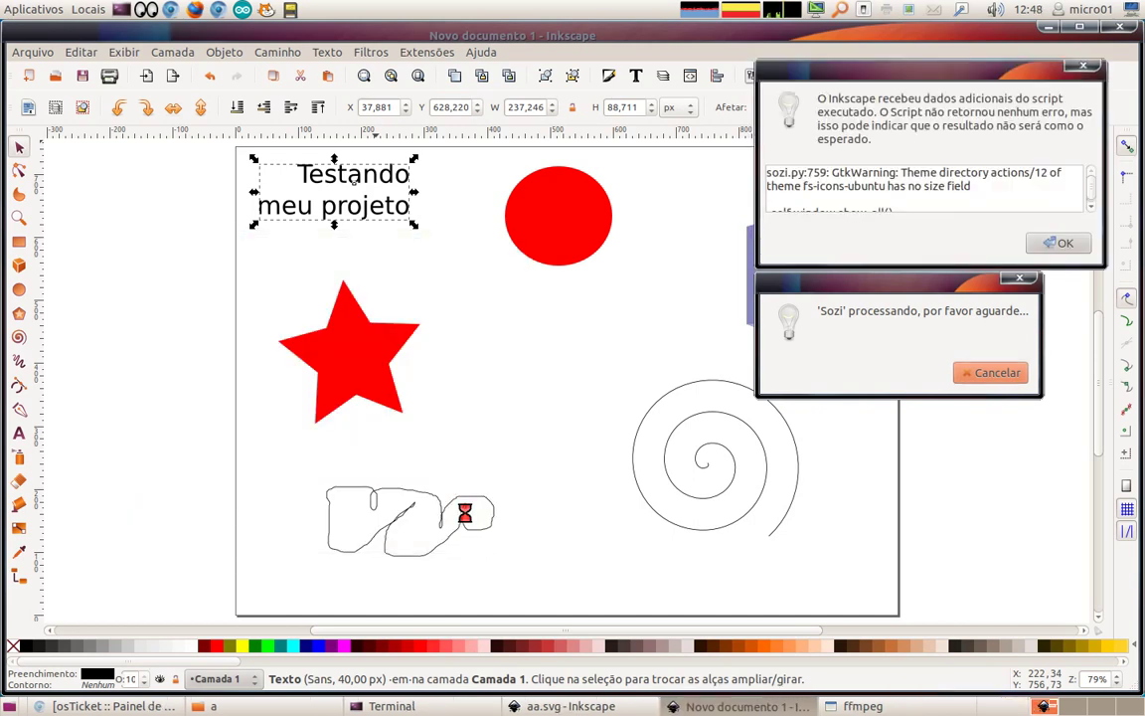
click(1061, 245)
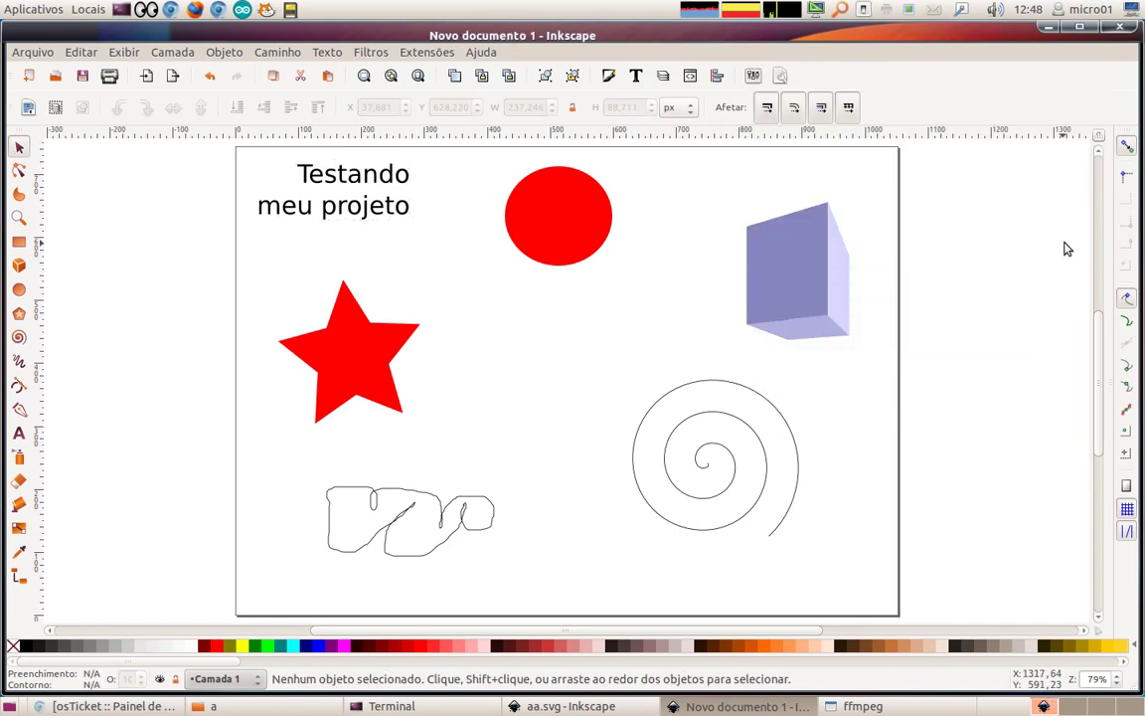
Select the spiral, launch Sozi and add a new frame titled espiral
click(736, 468)
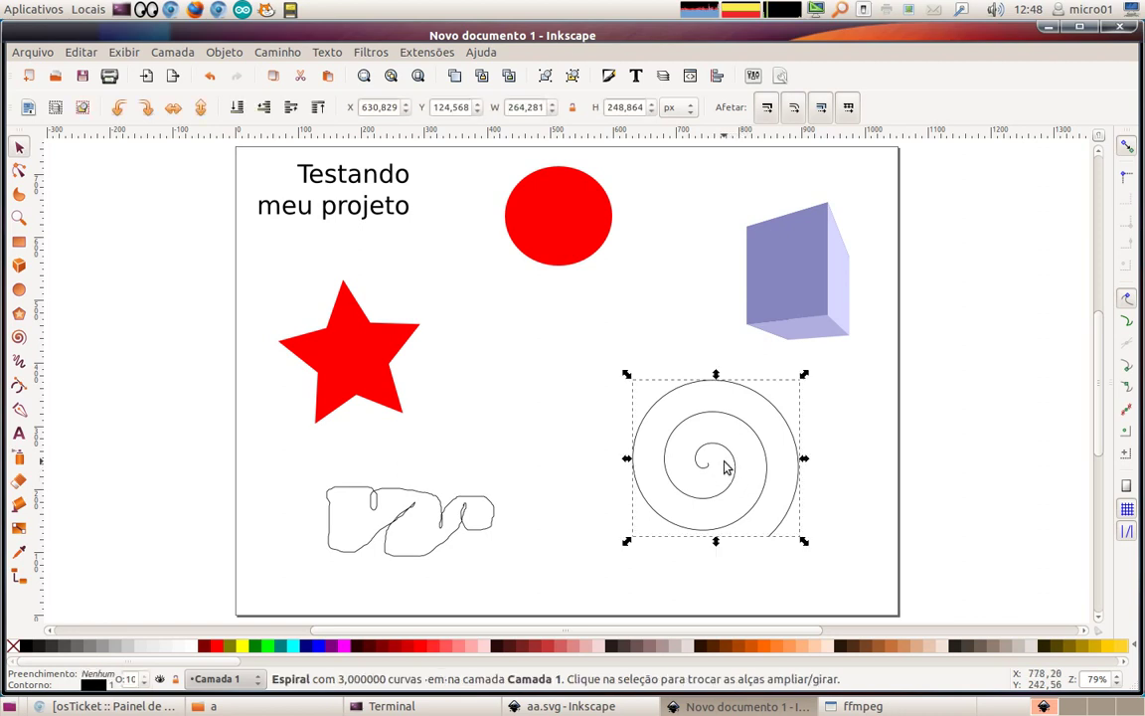
click(414, 57)
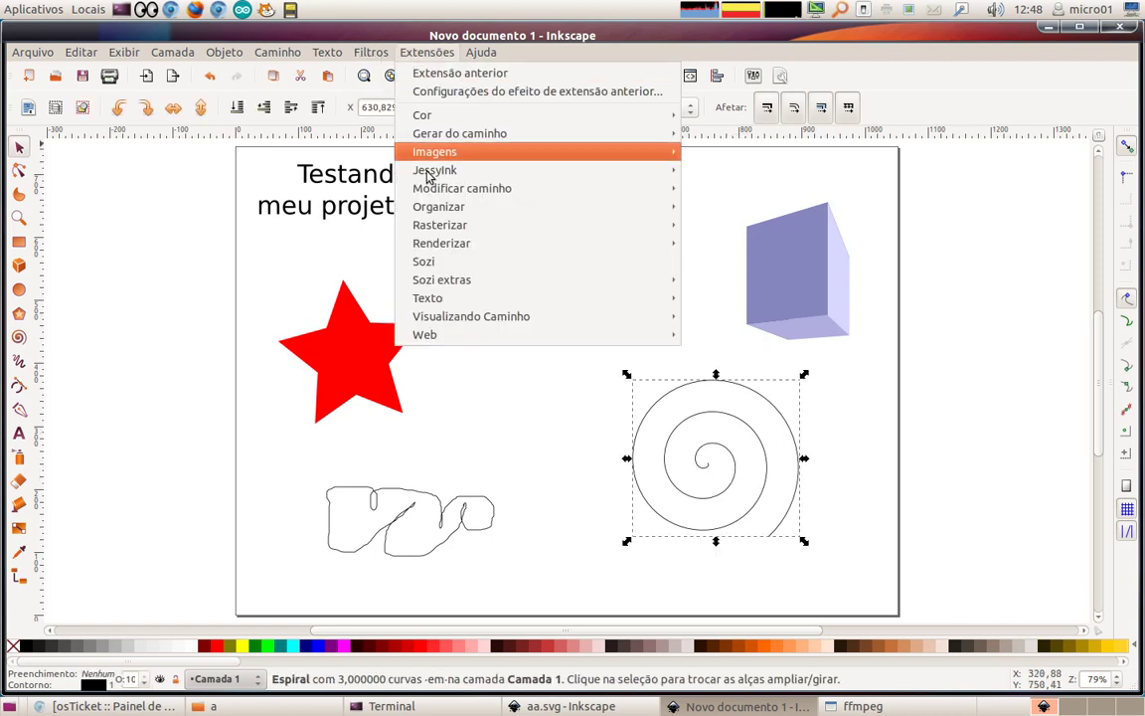
click(424, 262)
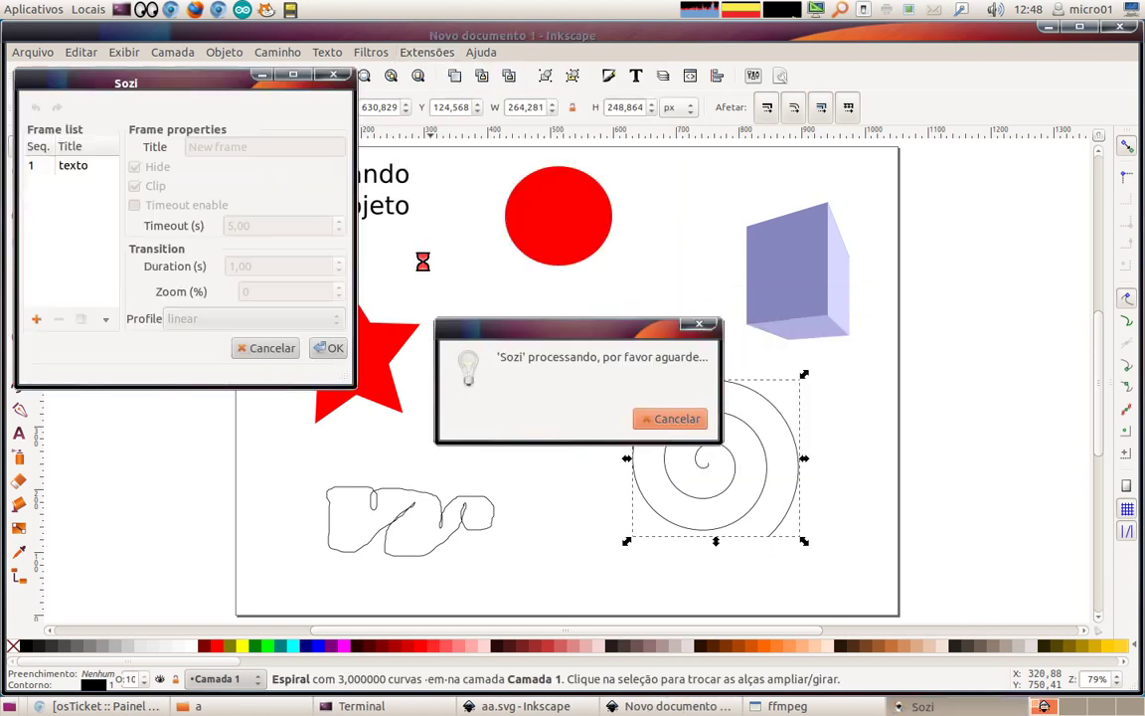
click(36, 318)
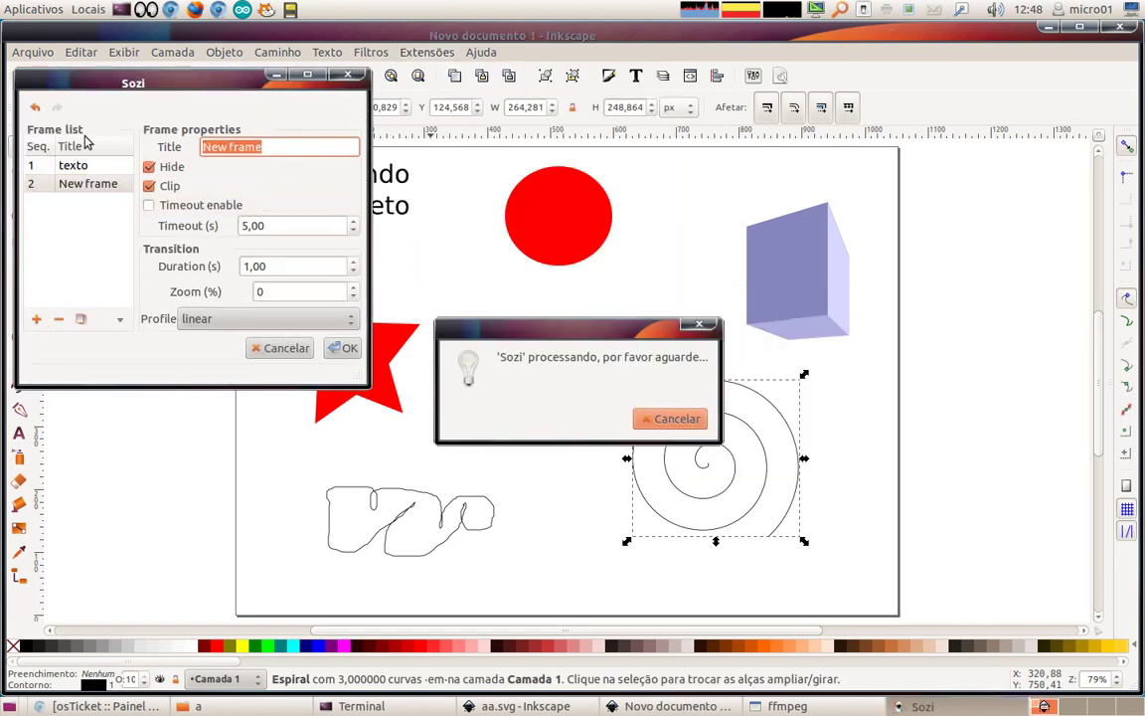
text(espiral)
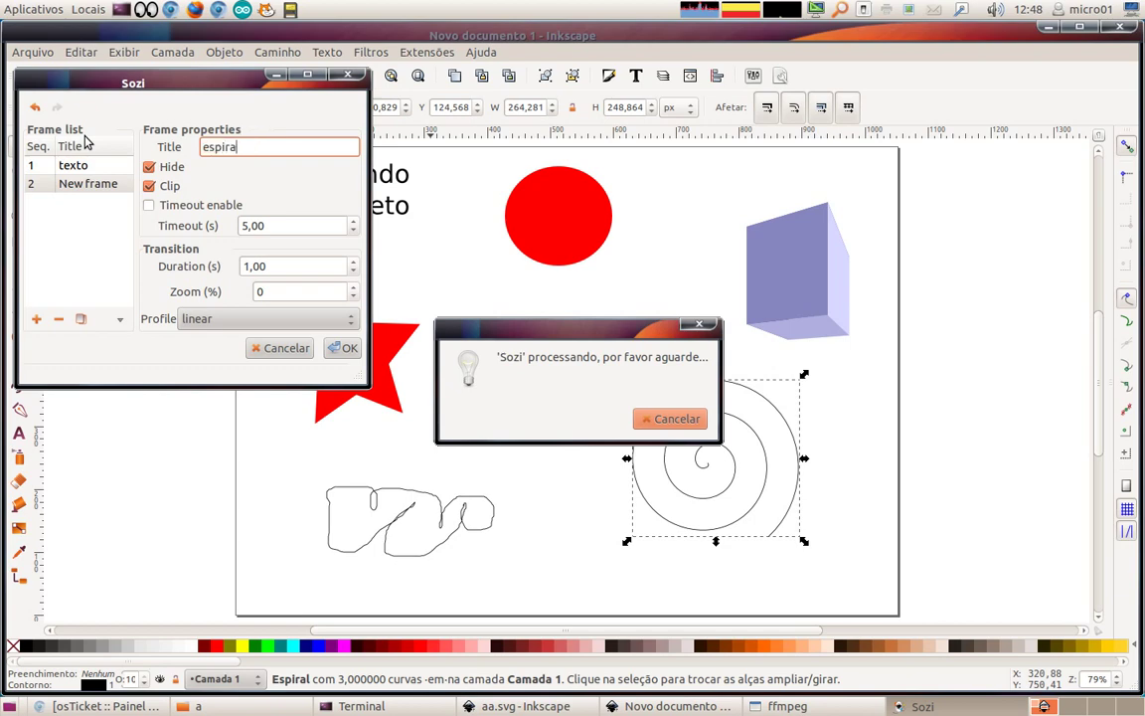
Untick Hide for espiral, set strong-decelerate-accelerate transition, and apply it
click(150, 167)
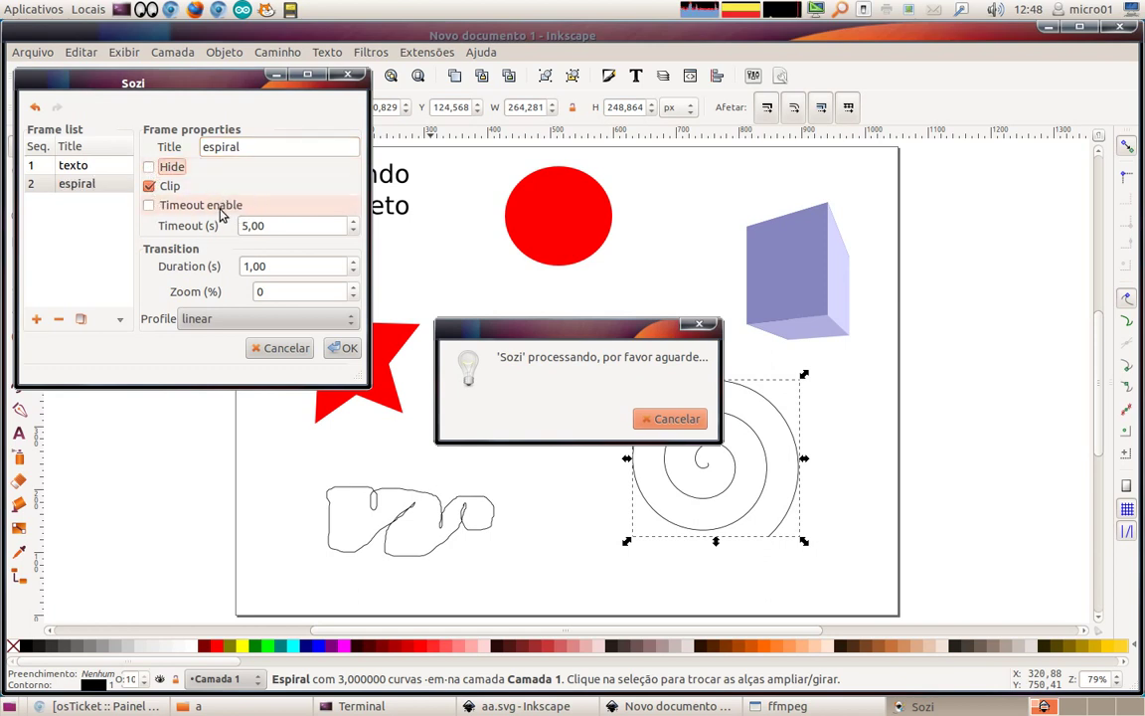
click(330, 318)
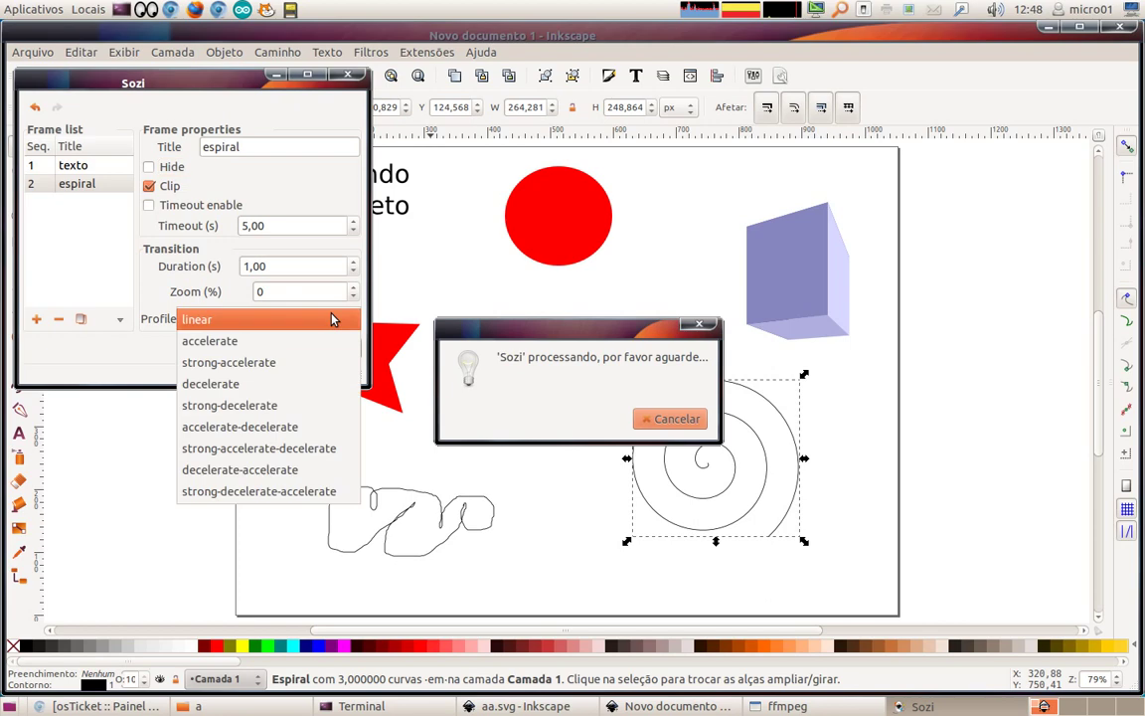
click(221, 491)
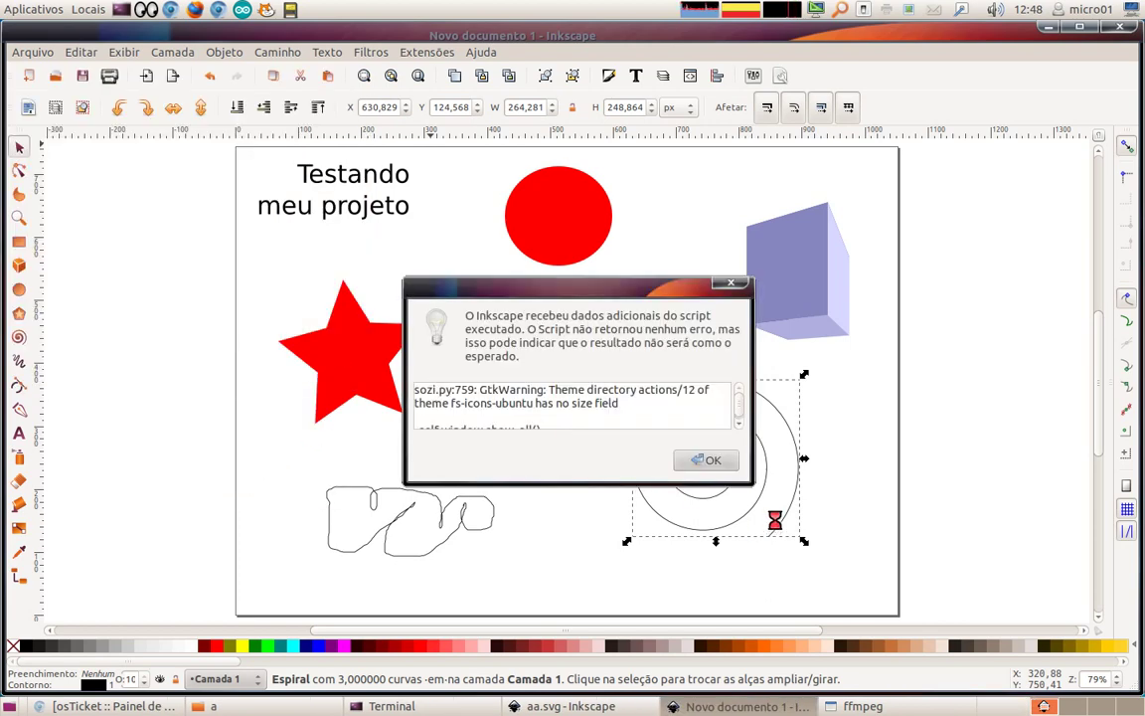
click(708, 459)
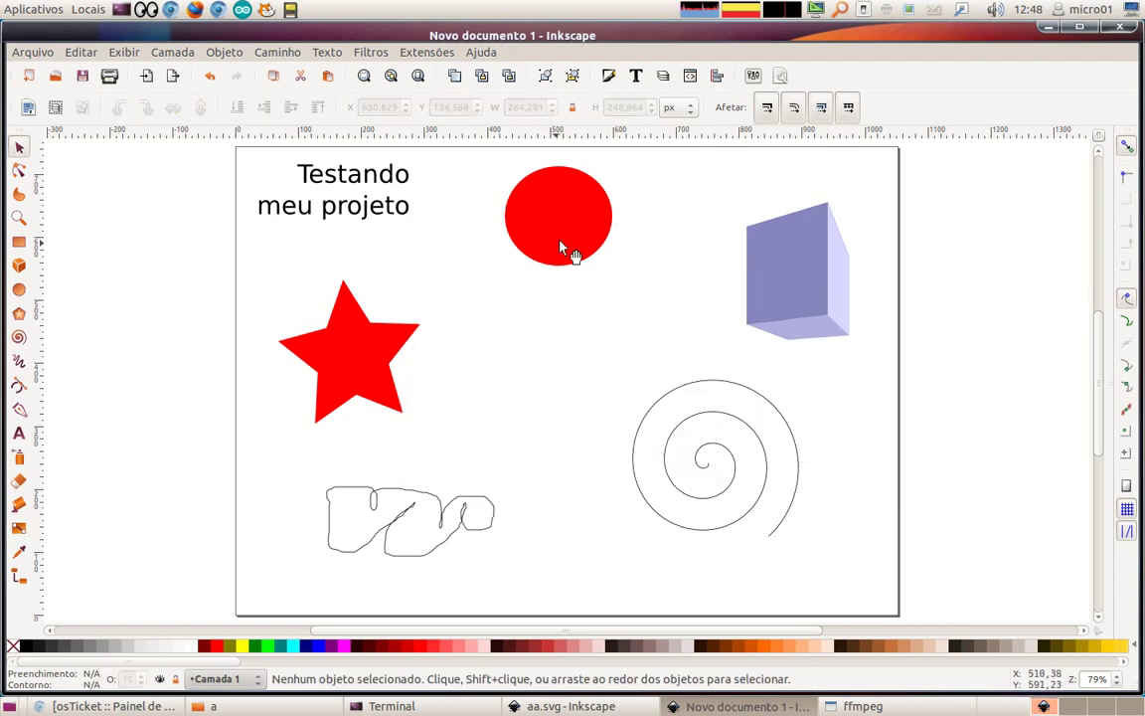
Select the red circle, launch Sozi and add a new frame titled bolinha
click(587, 229)
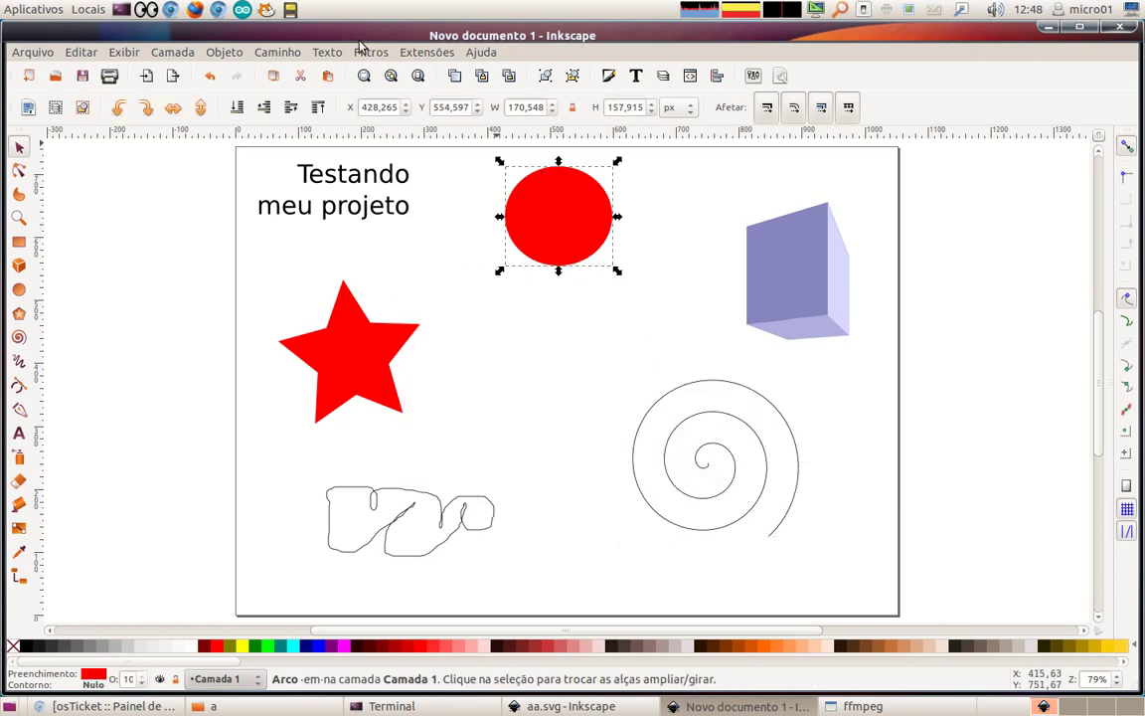
click(410, 53)
click(460, 256)
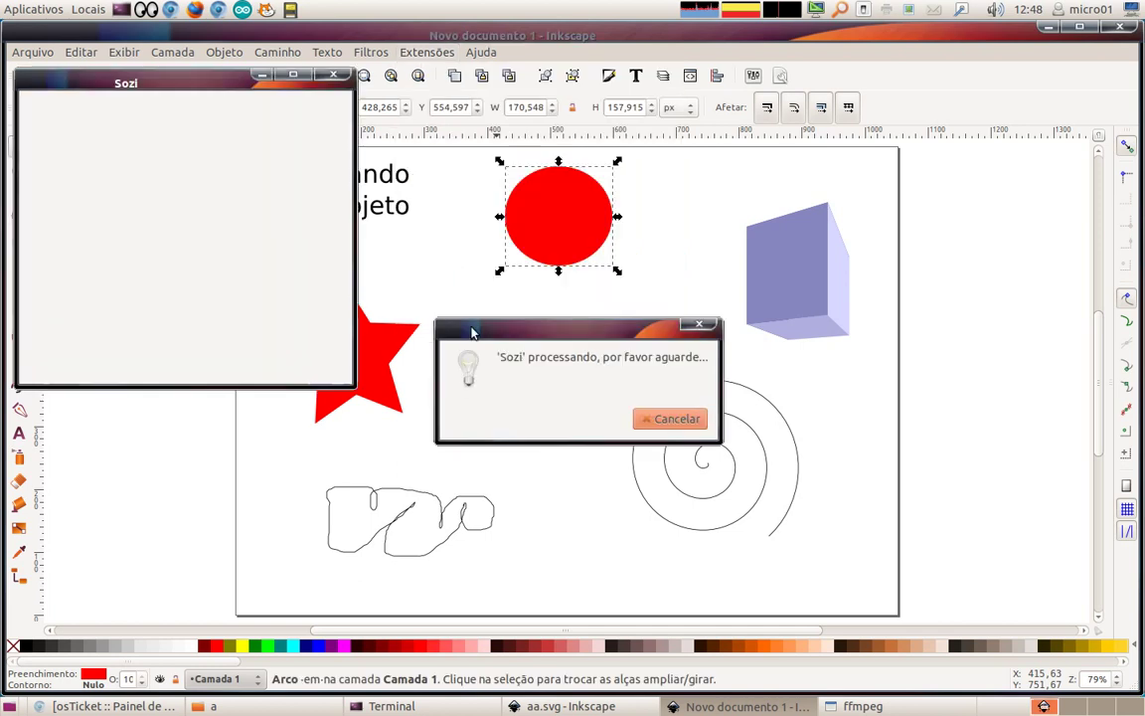
click(35, 318)
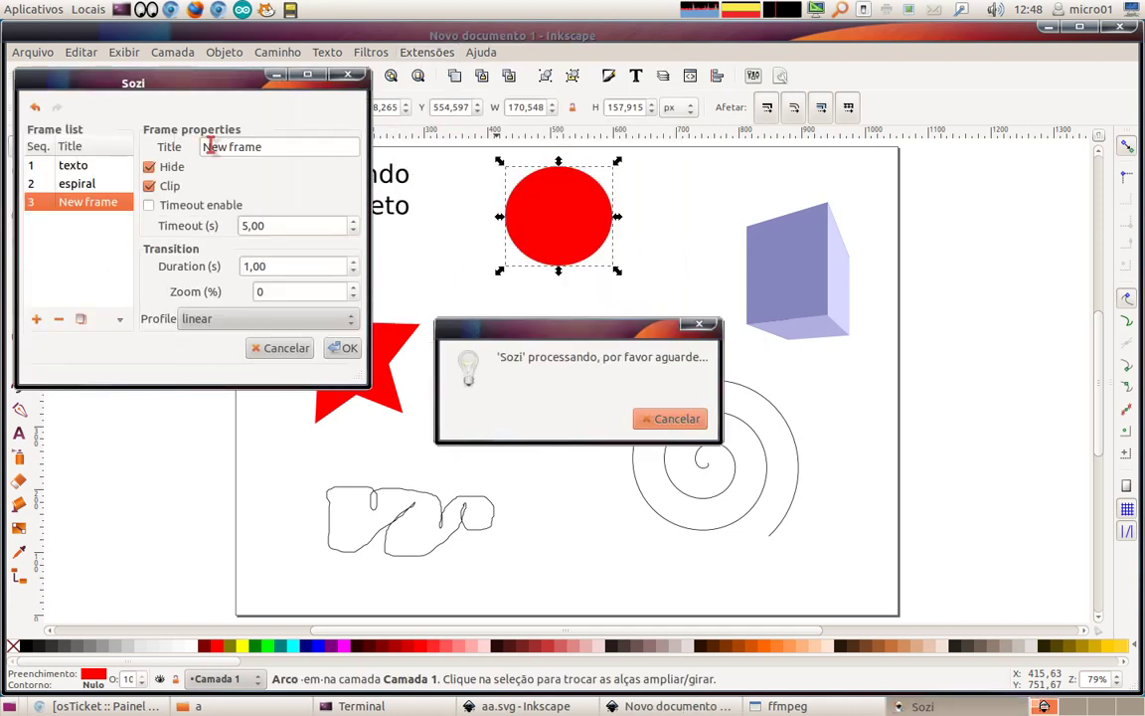
text(bolinha)
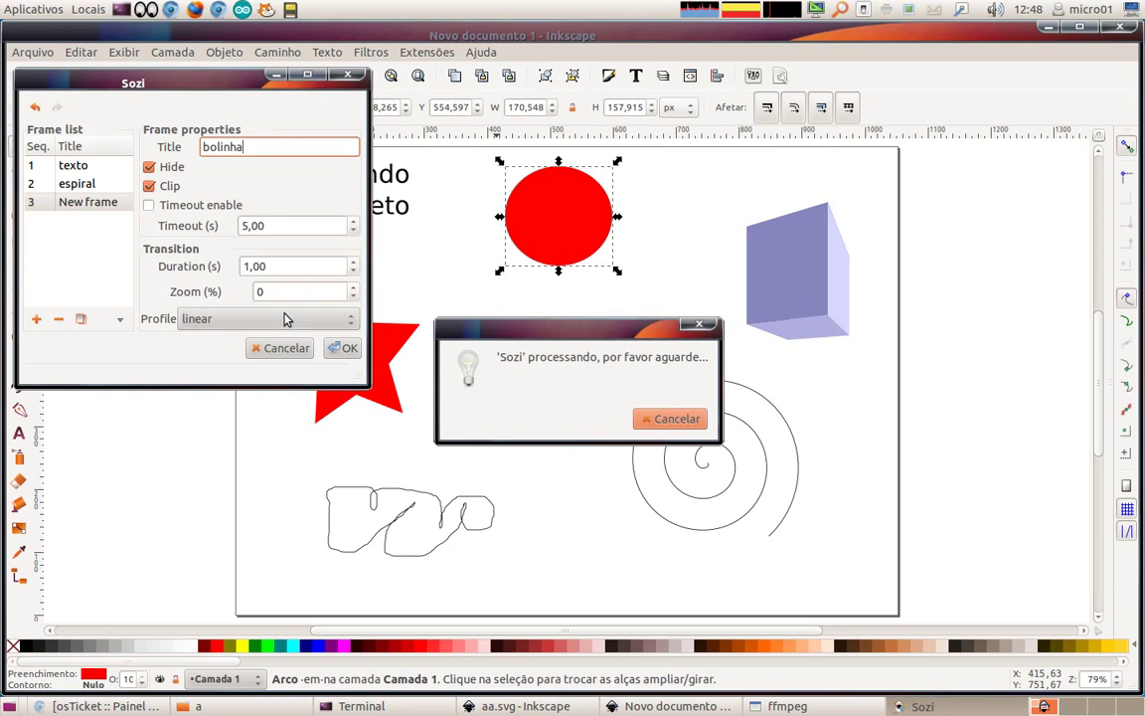
Give bolinha a strong-decelerate-accelerate transition with Hide off, and apply it
click(293, 319)
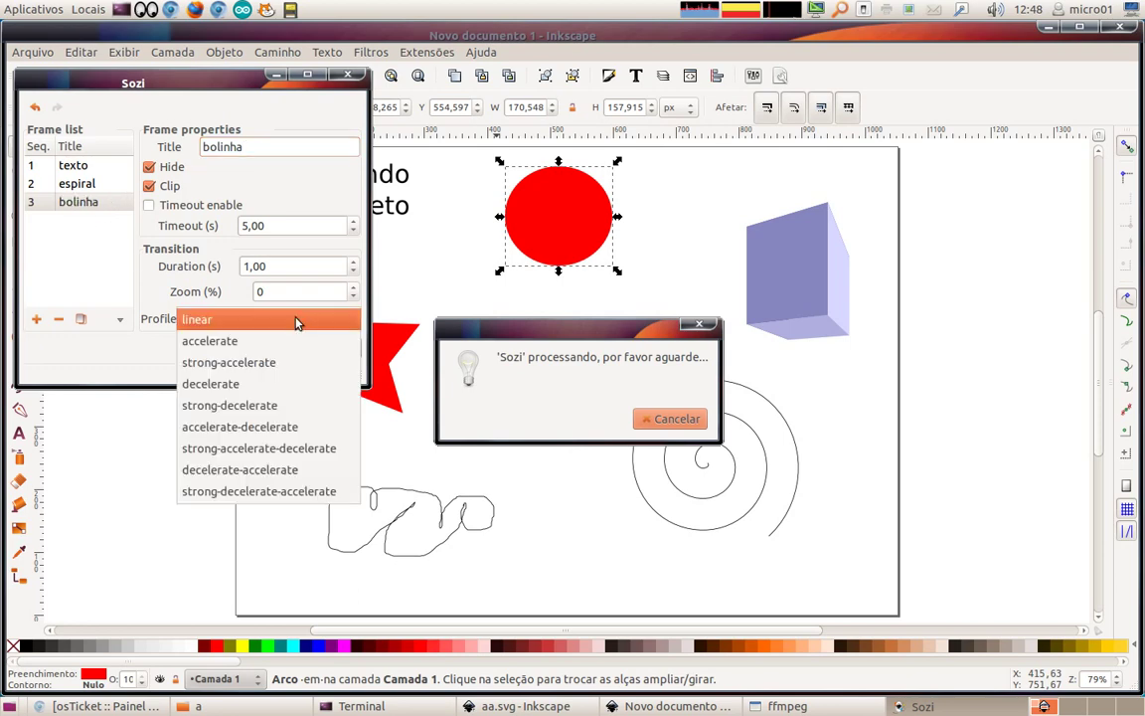
click(264, 488)
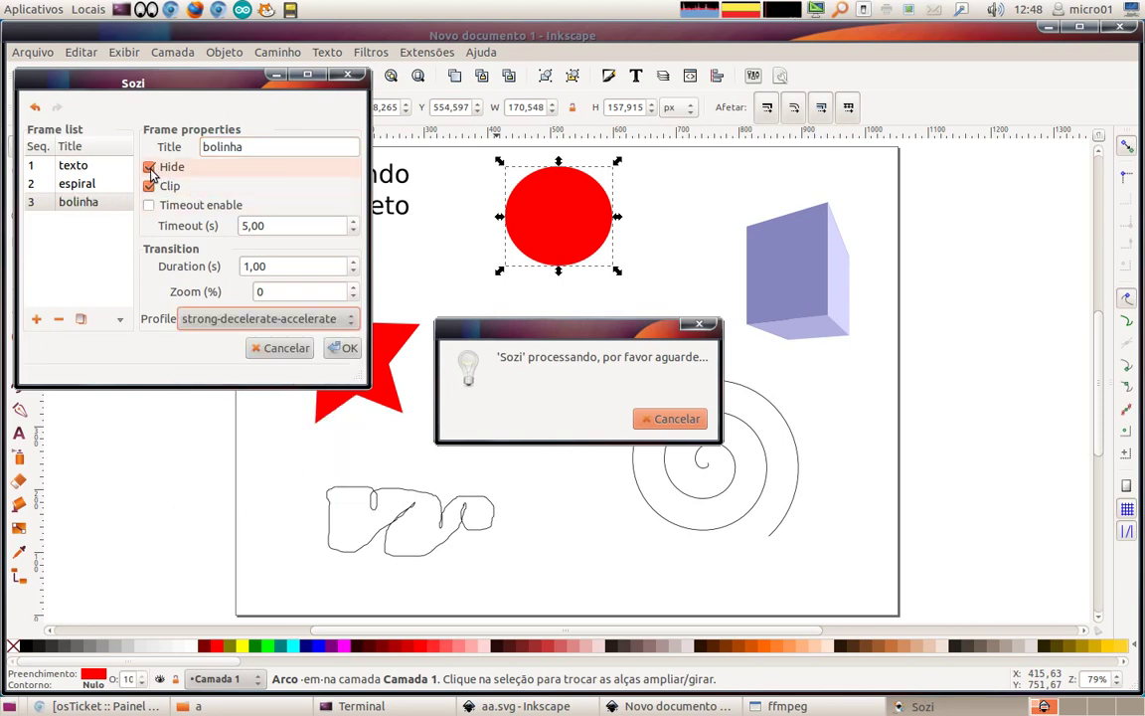
click(243, 167)
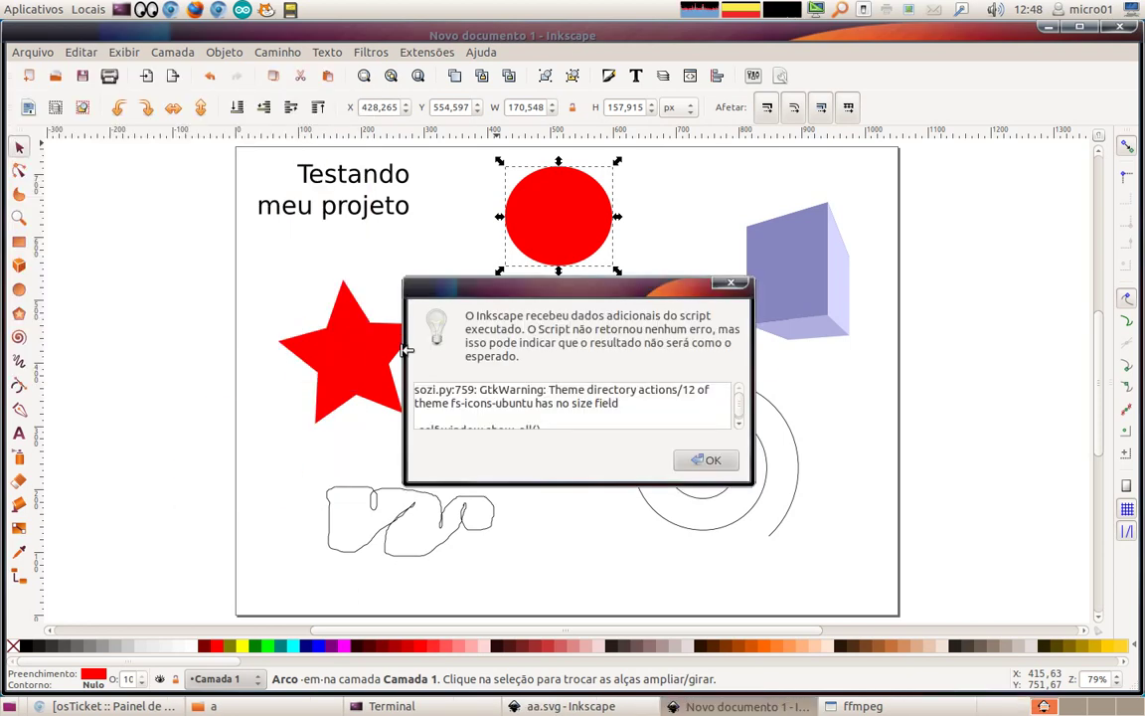
click(679, 458)
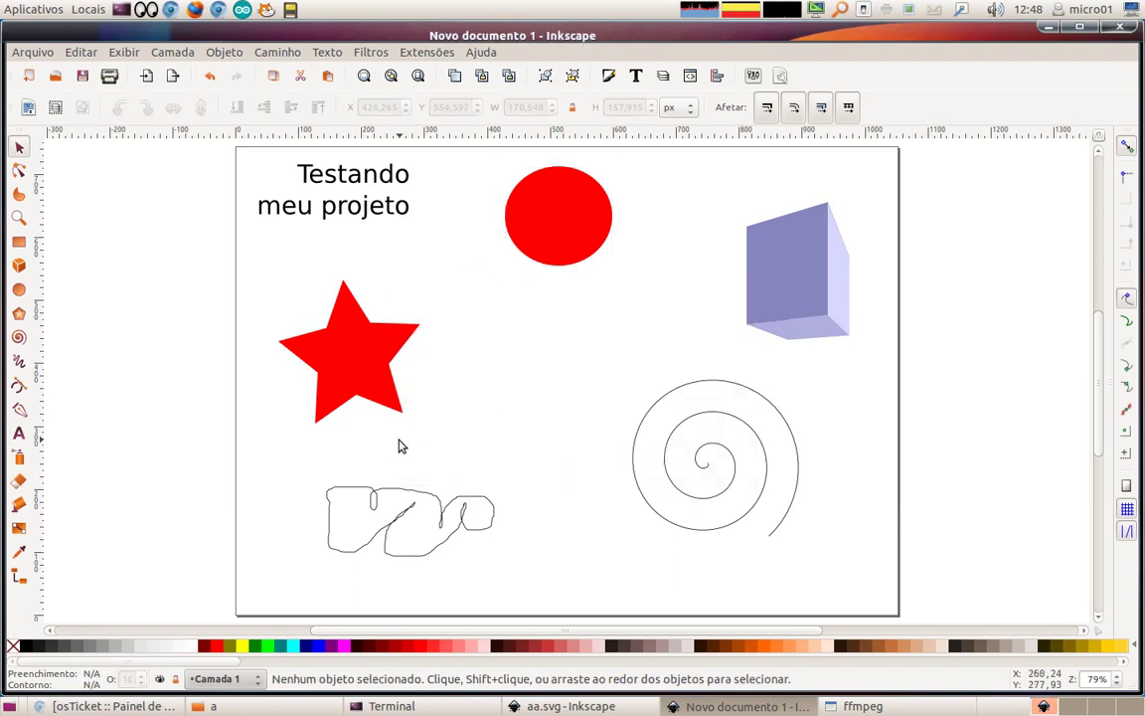
Select the freehand doodle, launch Sozi and add a new frame titled livre
click(419, 497)
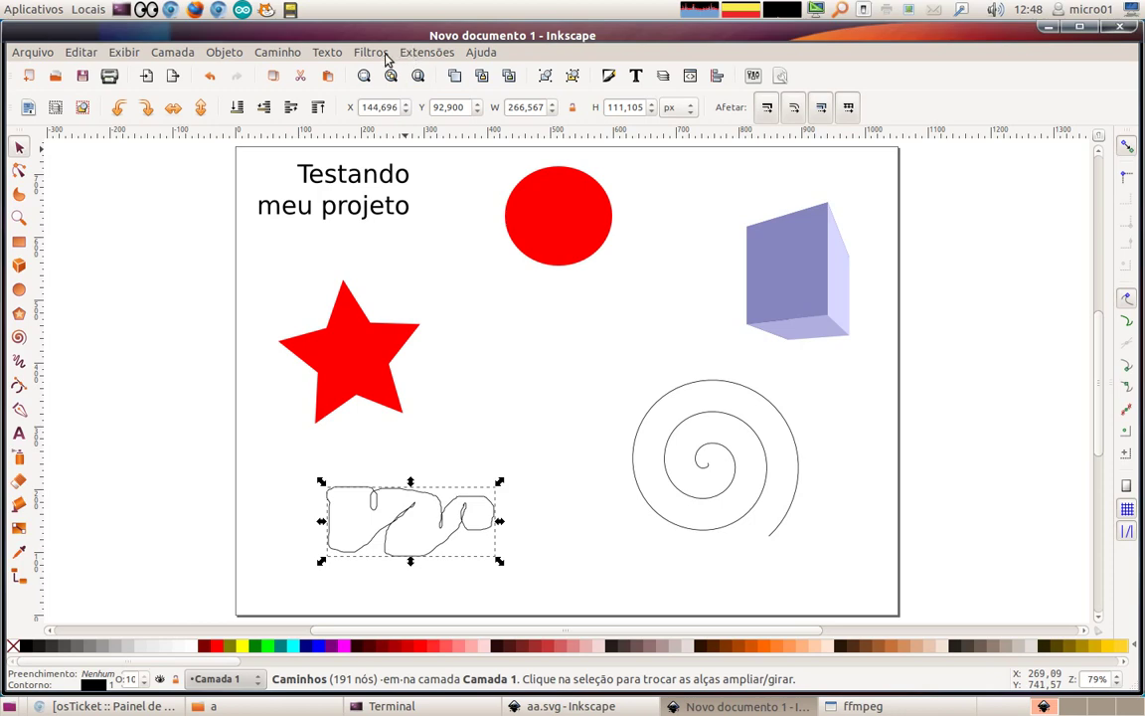
click(427, 51)
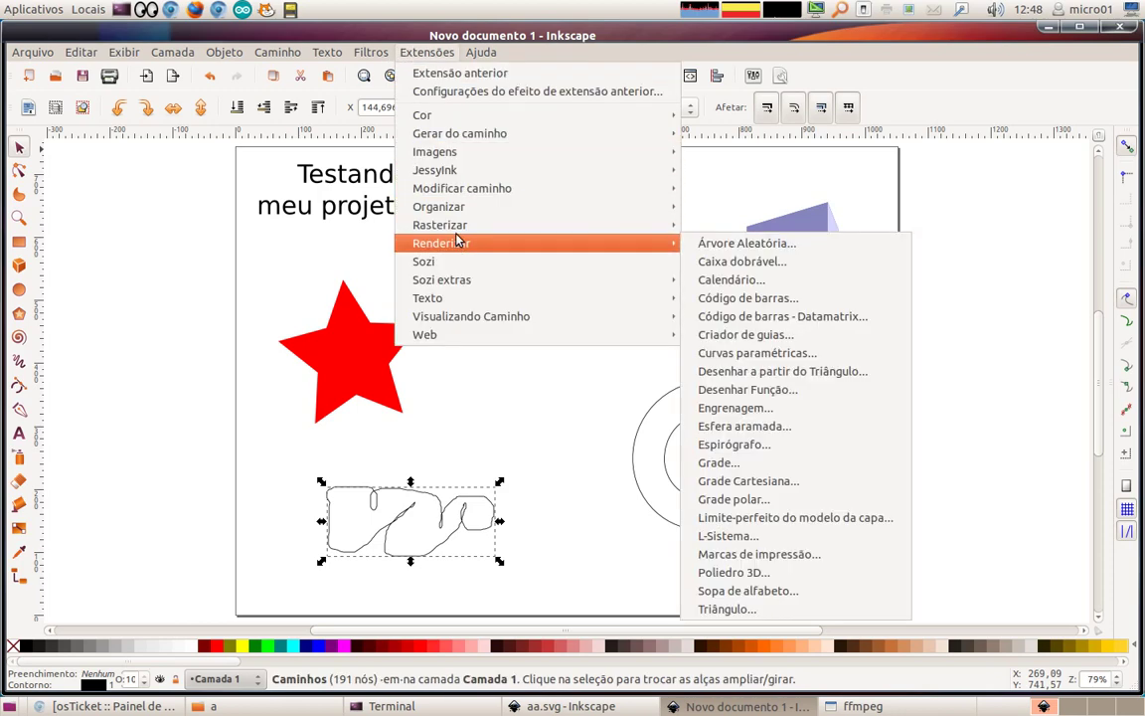
click(449, 261)
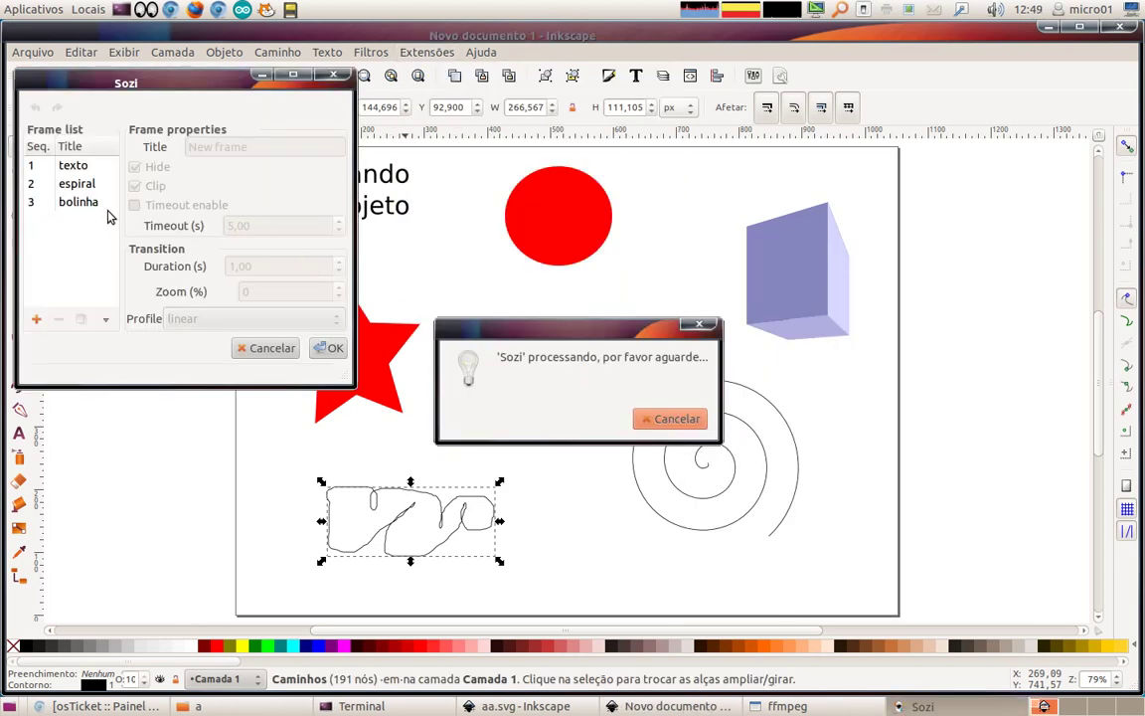
click(36, 318)
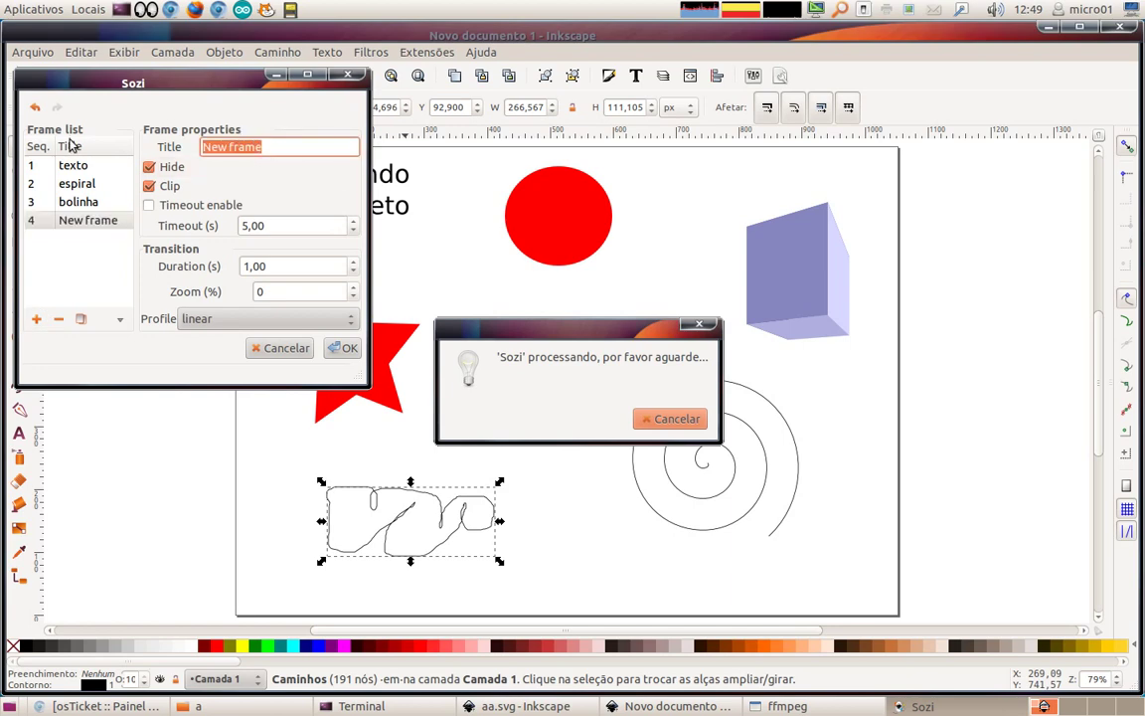
key(BackSpace)
text(livre)
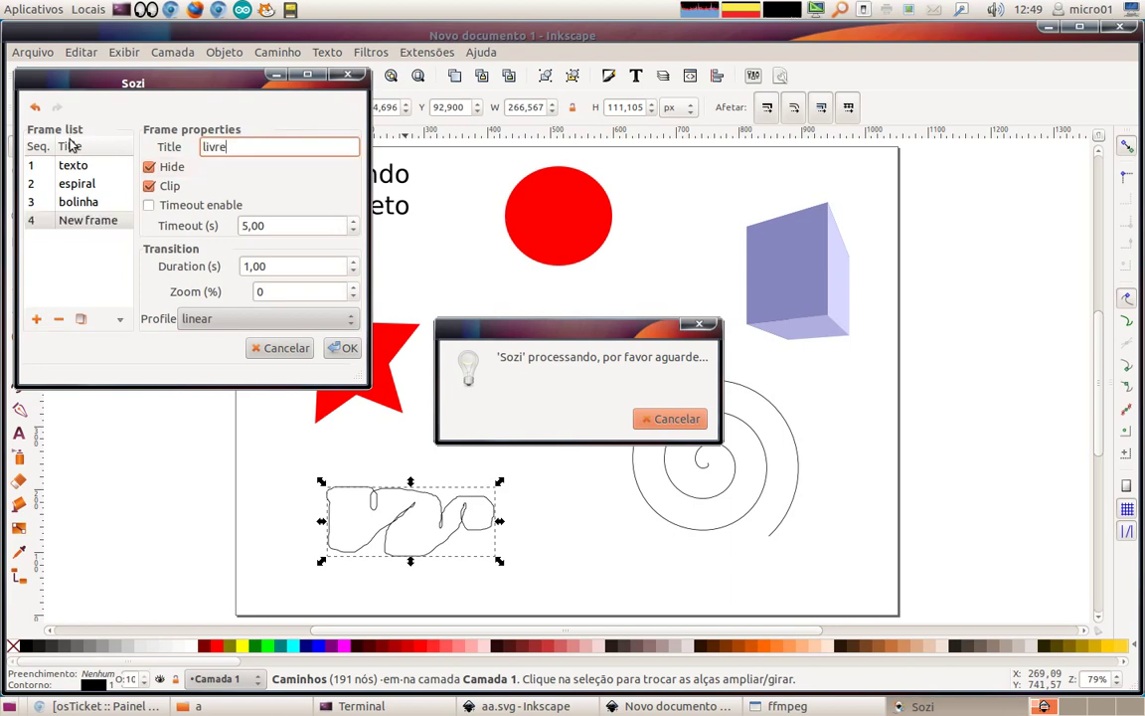
Untick Hide for livre, set strong-decelerate-accelerate transition, and apply it
click(149, 166)
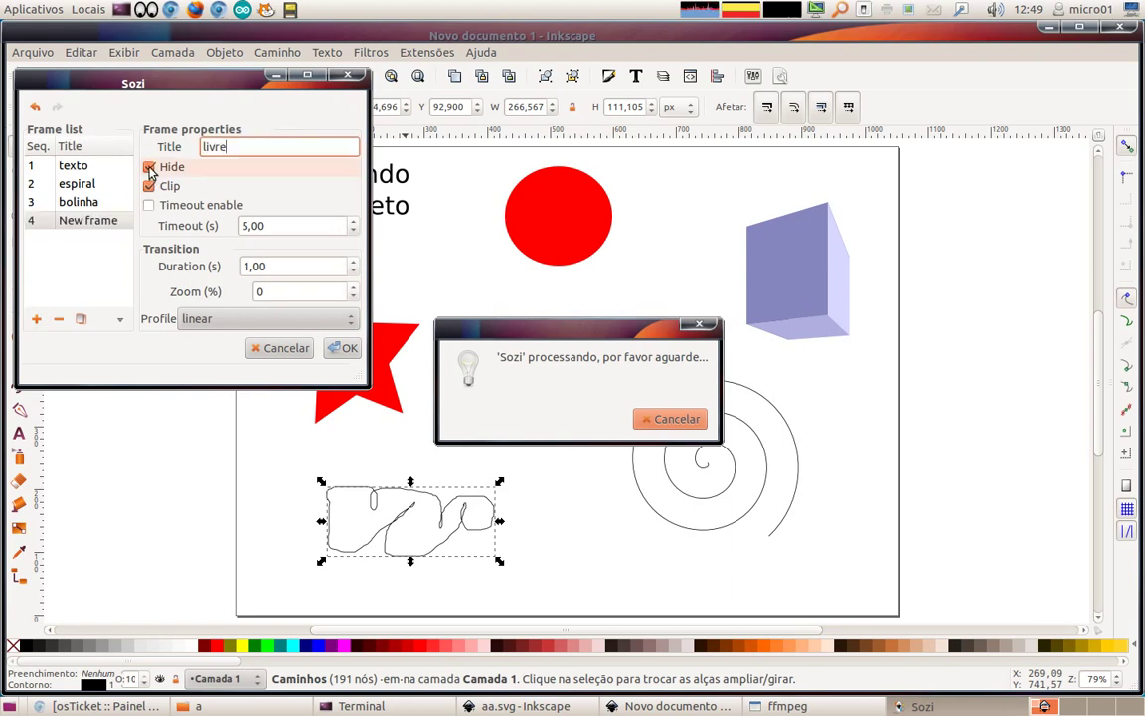
click(224, 318)
click(228, 491)
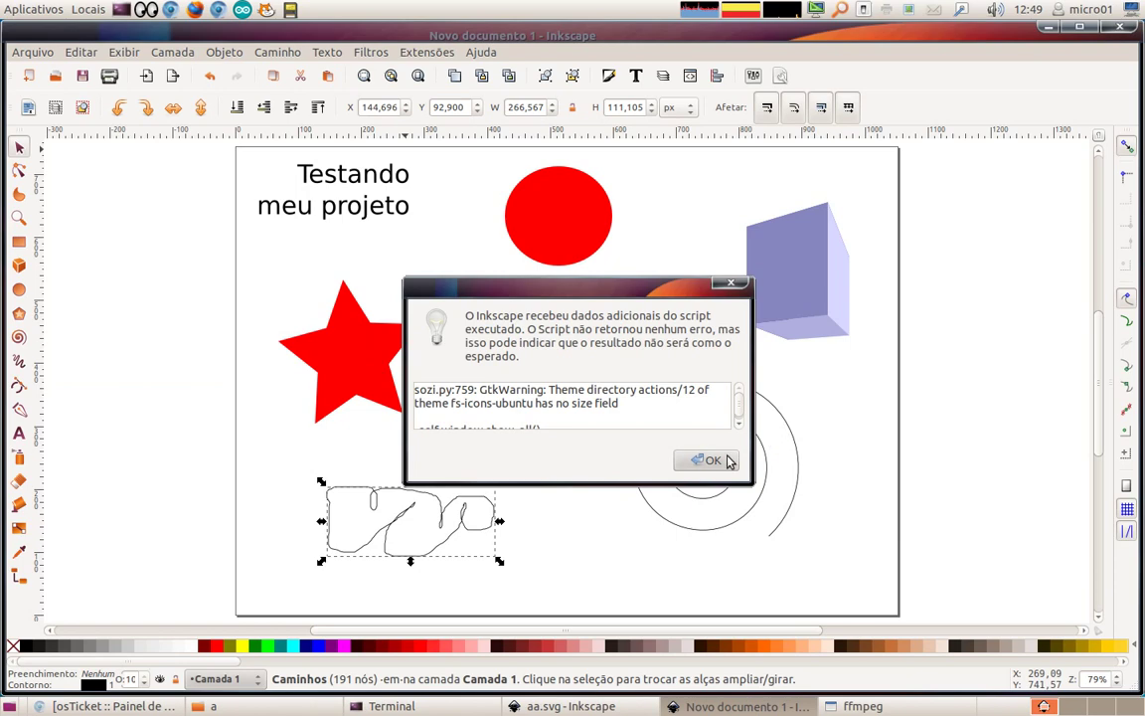
click(723, 459)
Select the red star in Sozi and add a new frame titled estrela
click(387, 348)
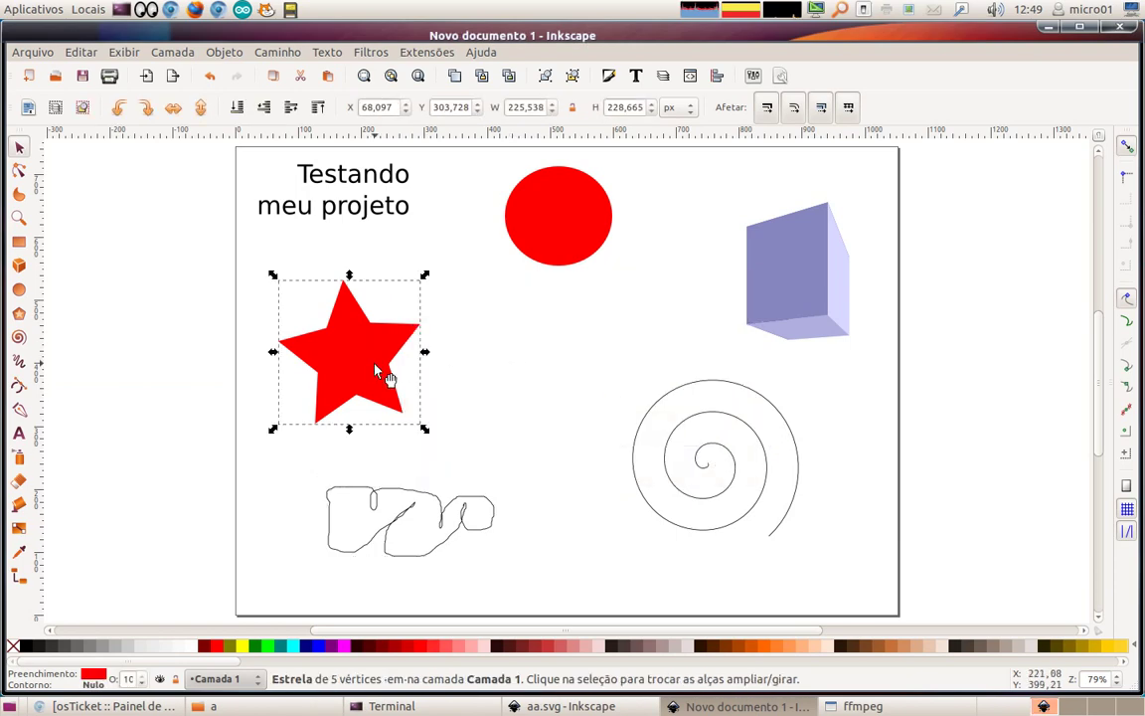
click(403, 54)
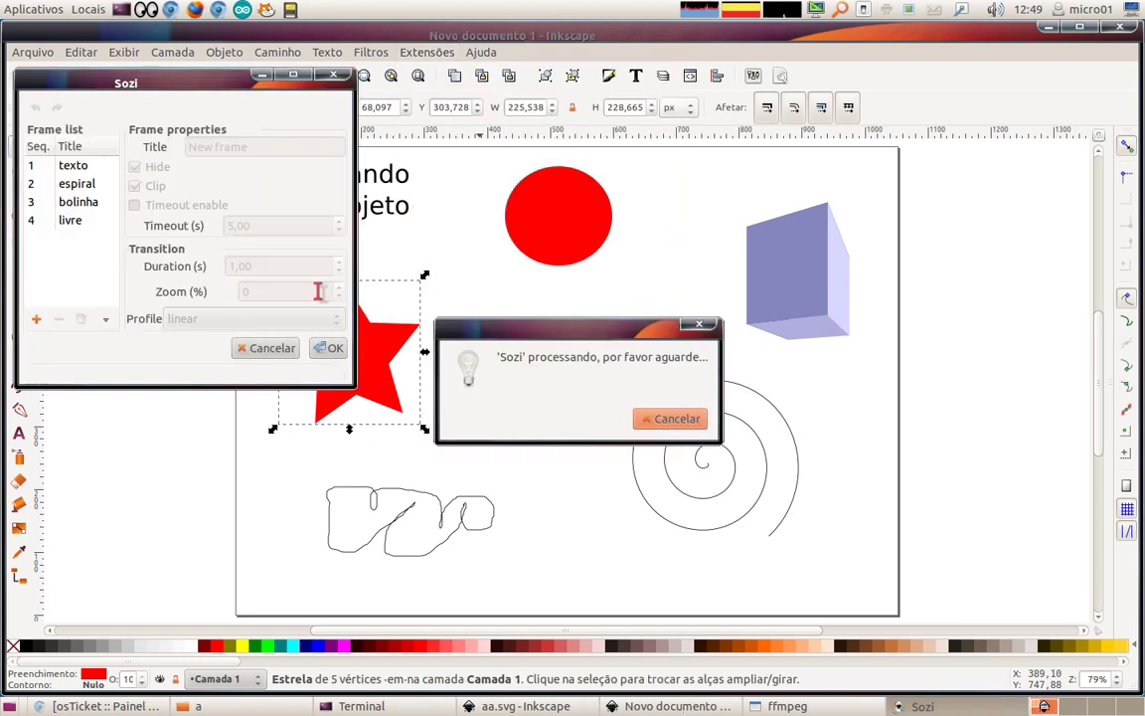
click(36, 319)
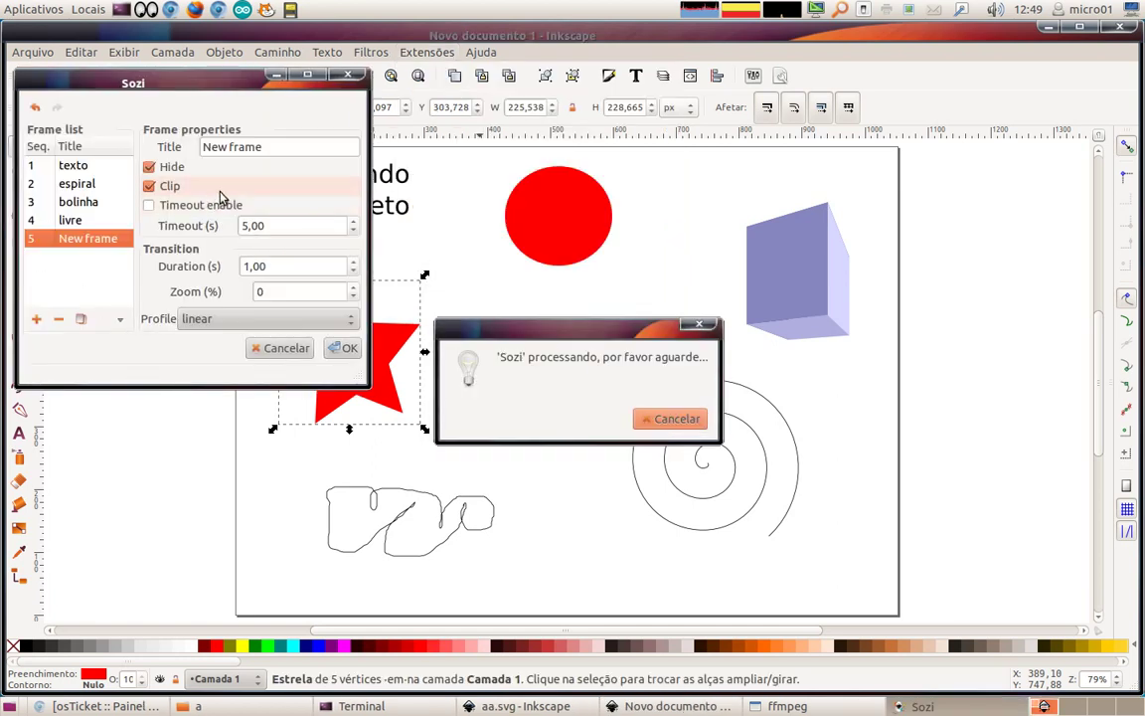
triple_click(276, 146)
text(estrela)
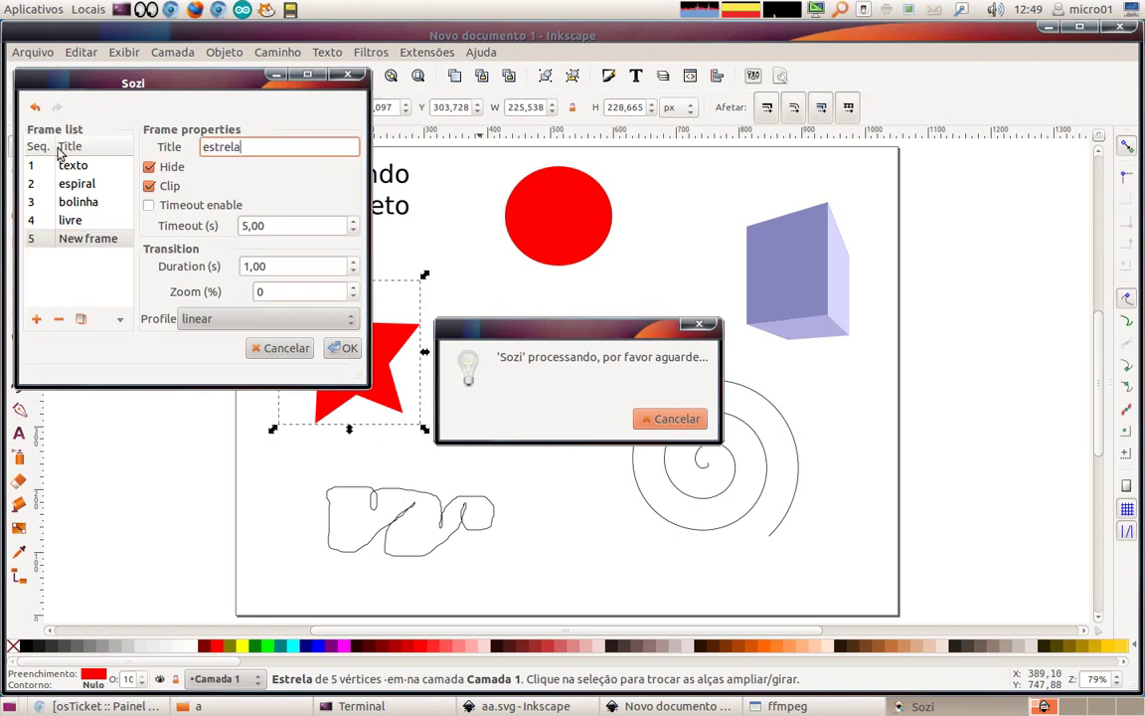
Untick Hide for estrela, set strong-decelerate-accelerate transition, and confirm it
click(149, 167)
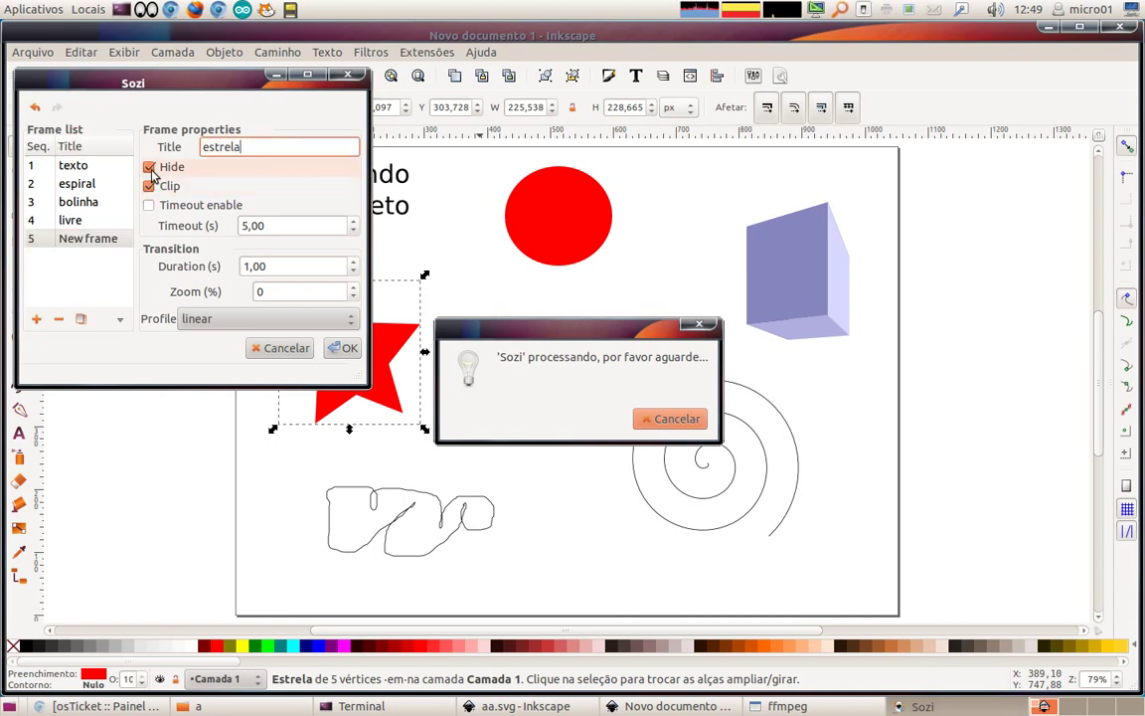
click(227, 320)
click(215, 442)
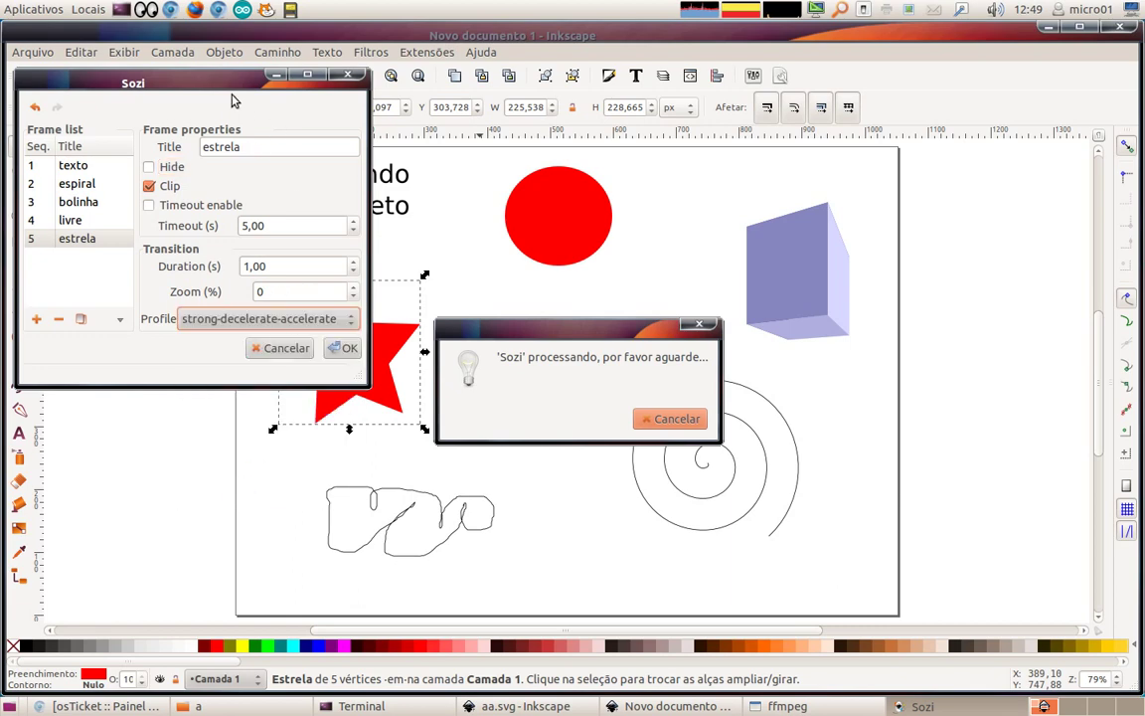
click(338, 347)
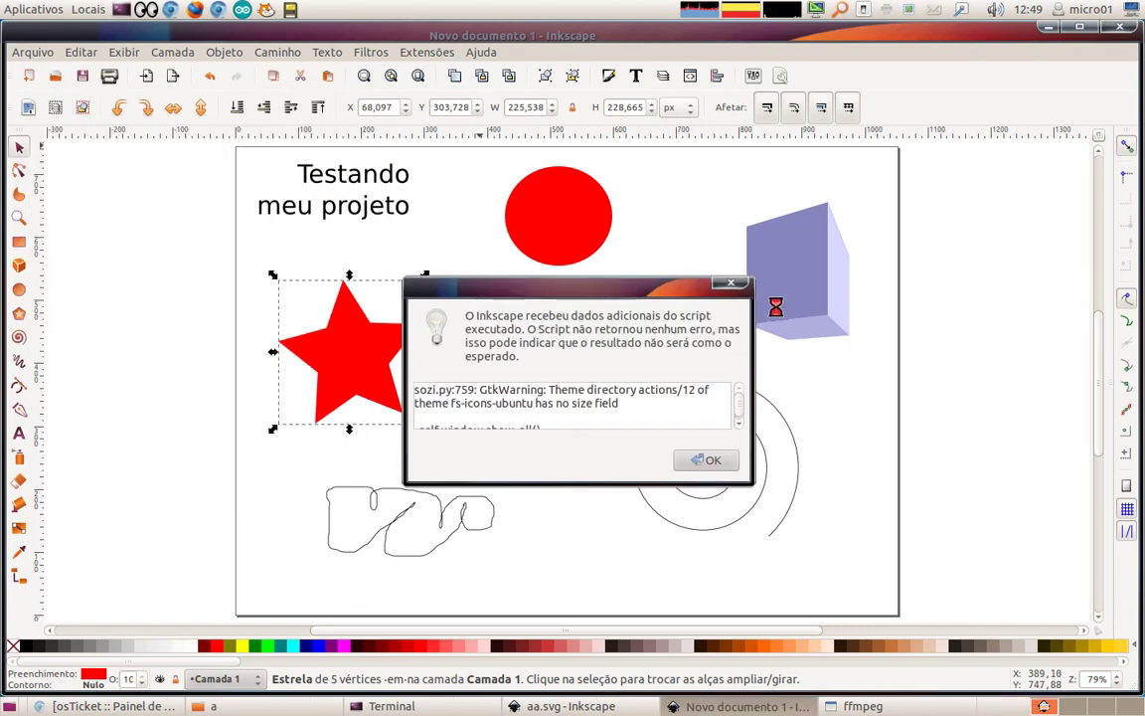
click(721, 458)
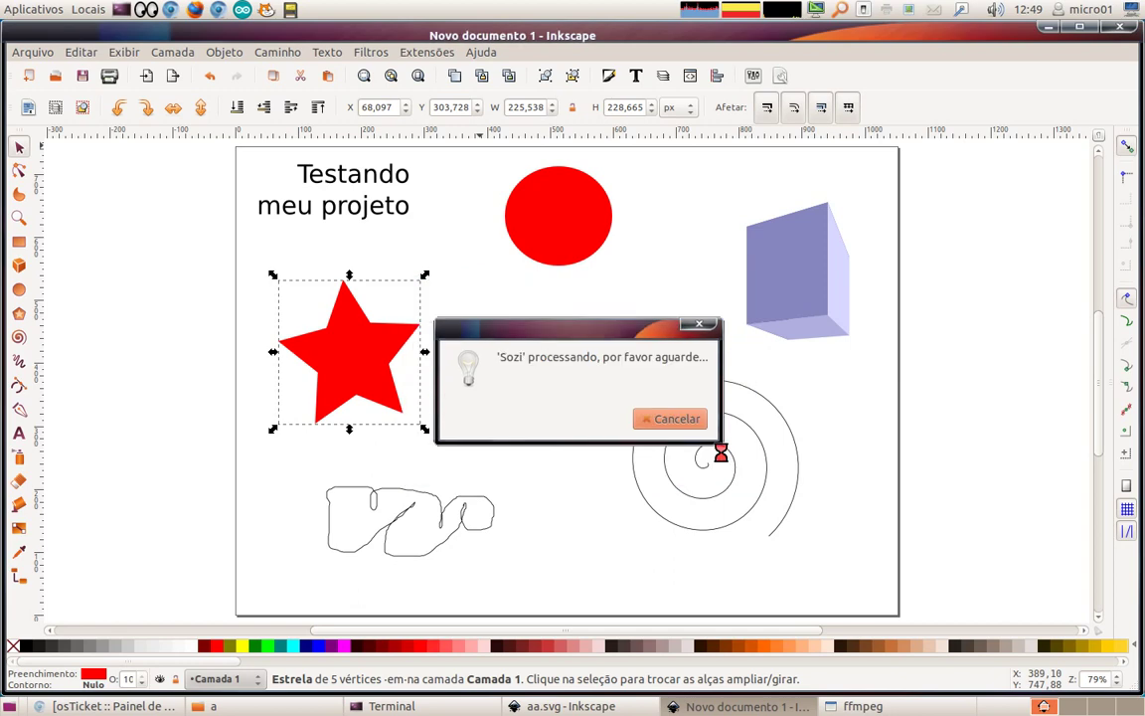
Select the 3D box, launch Sozi and add a new frame titled caixa
click(805, 264)
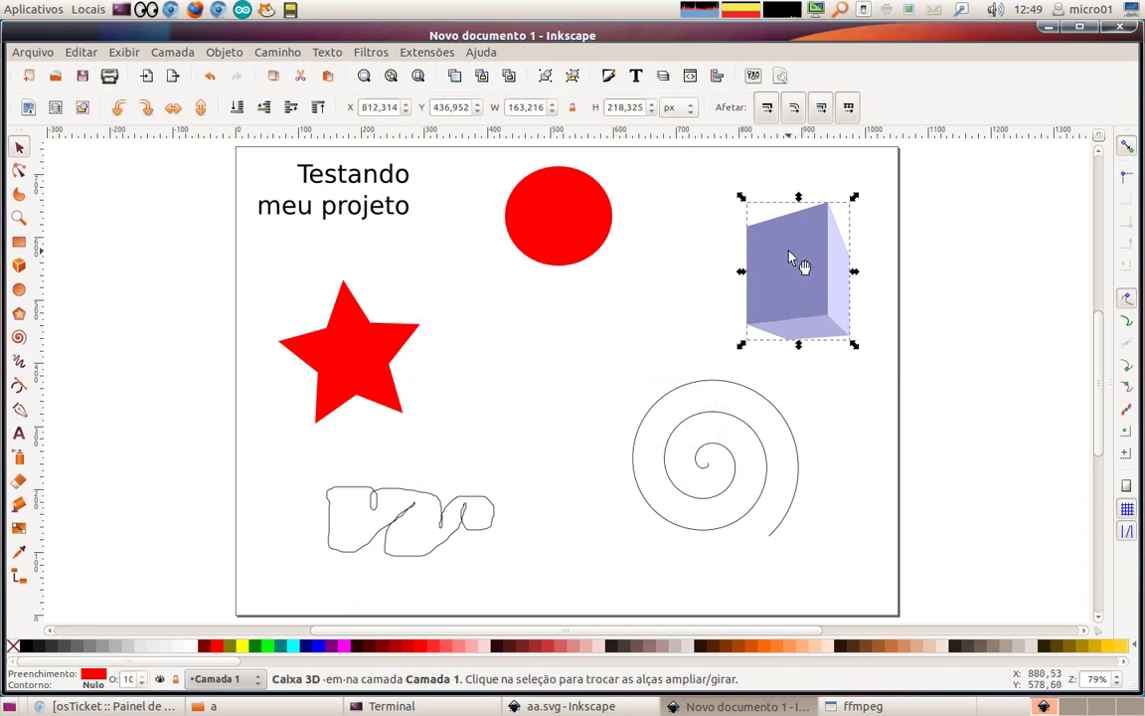
click(428, 52)
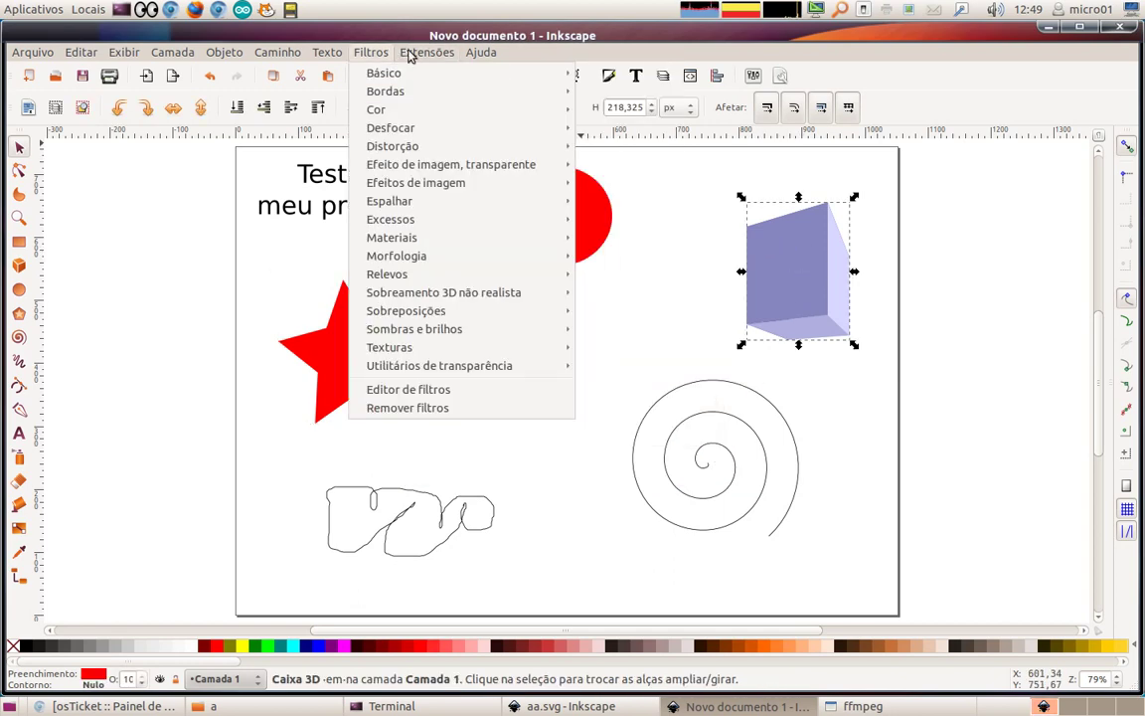
click(434, 264)
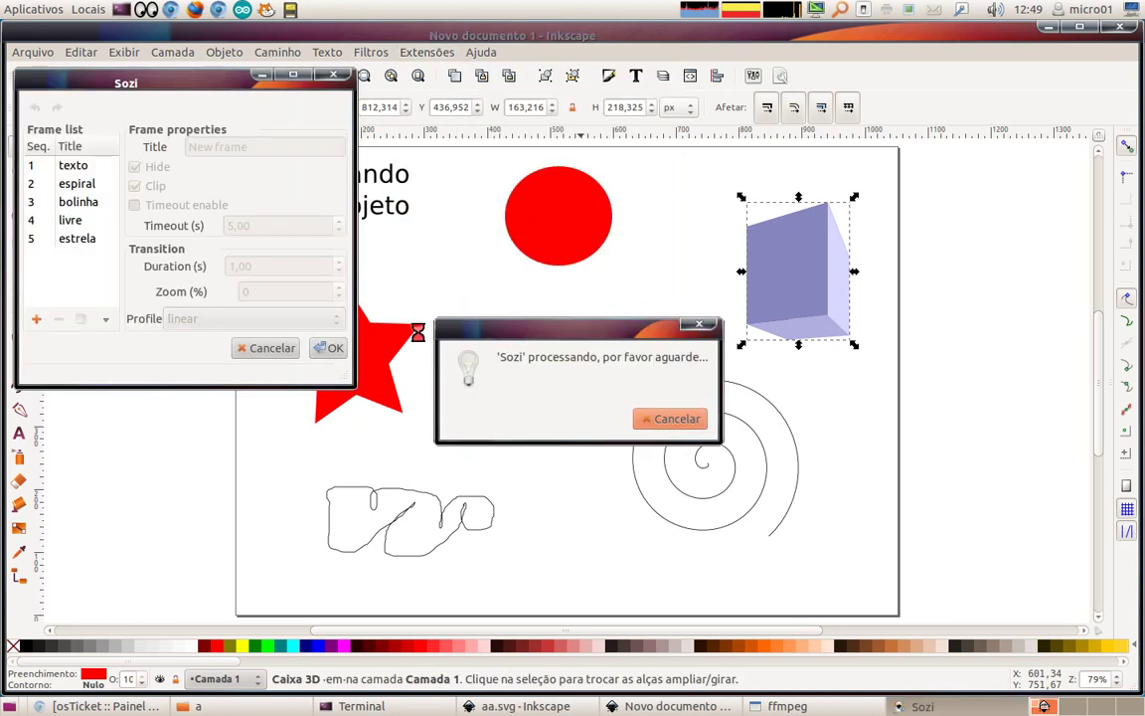
click(36, 319)
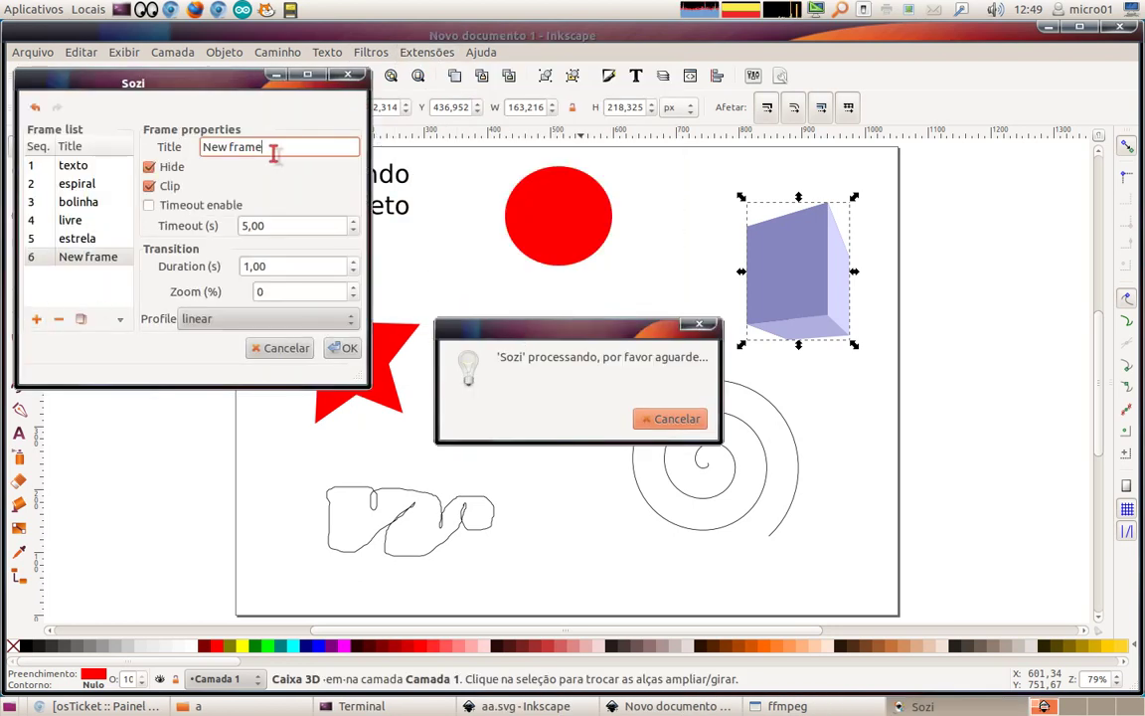
triple_click(274, 149)
text(caixa)
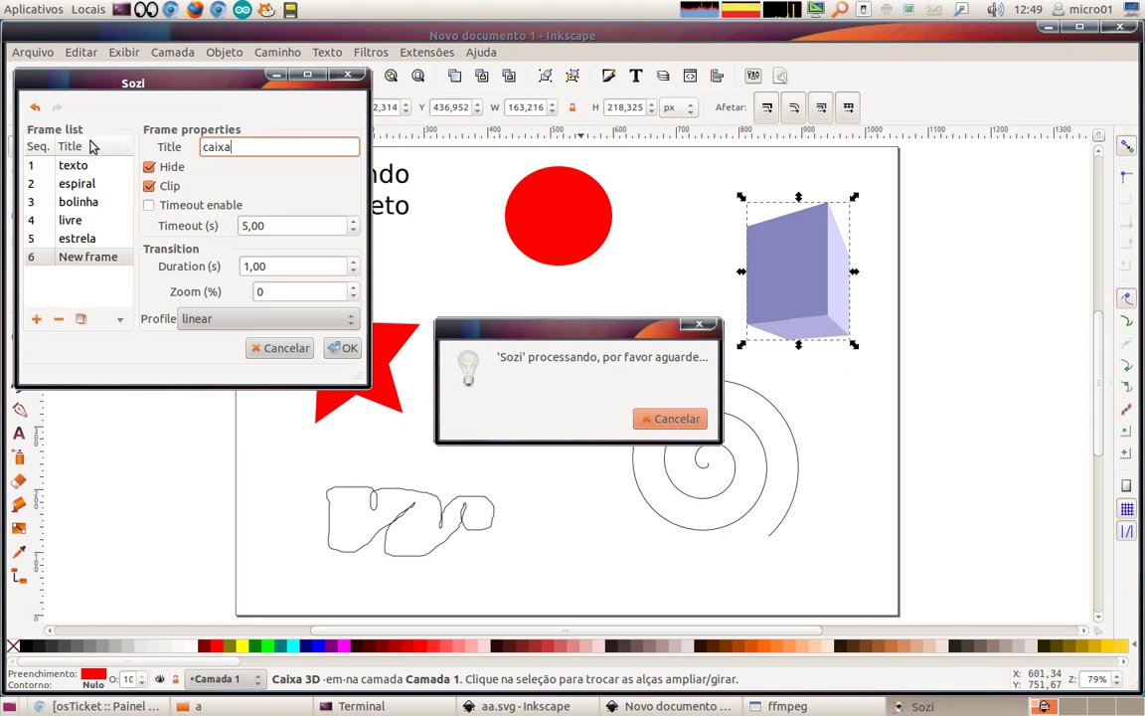
Untick Hide for caixa, set strong-decelerate-accelerate transition, and apply it
click(149, 166)
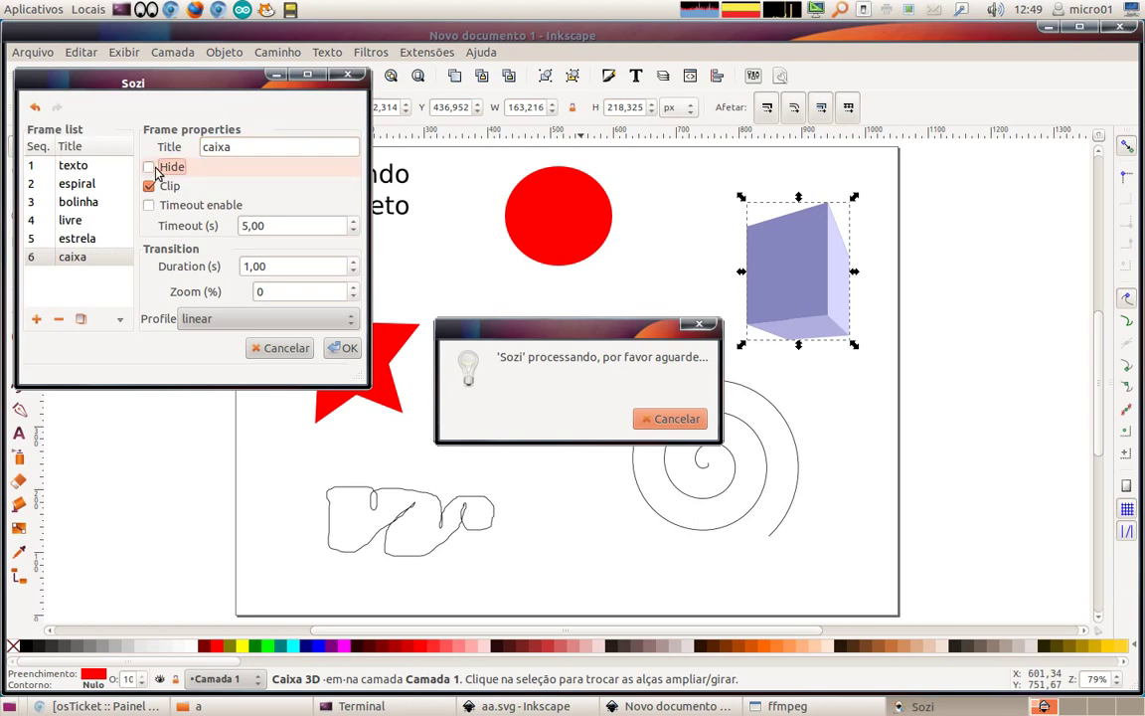
click(348, 318)
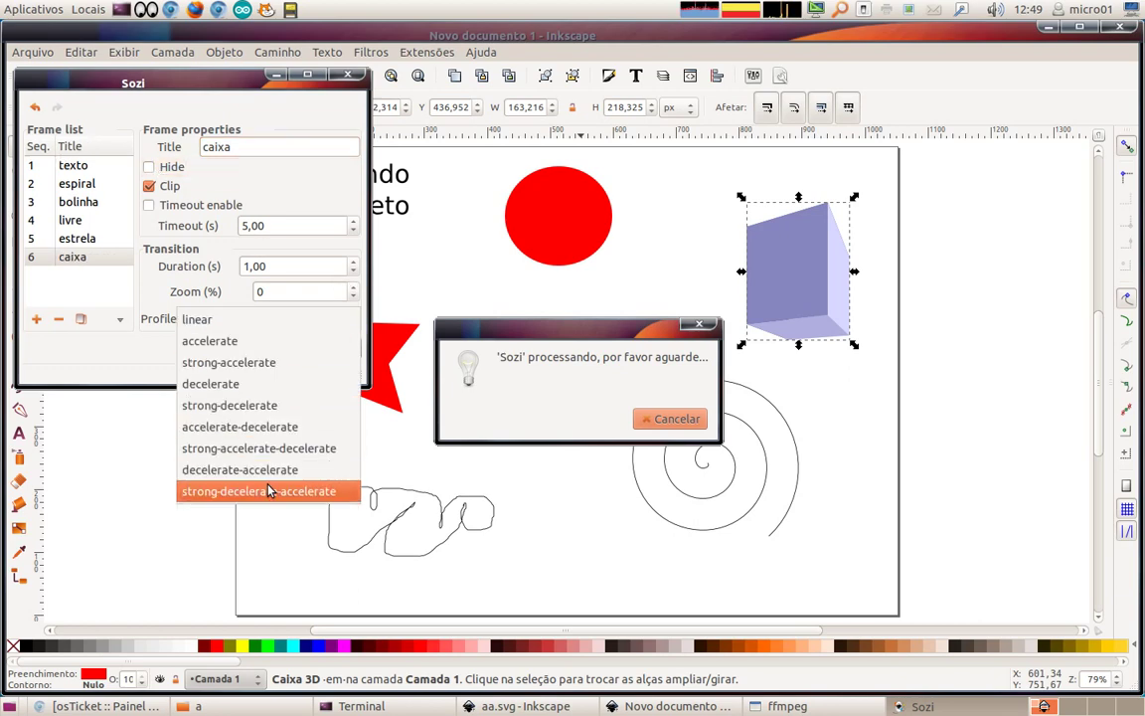
click(268, 487)
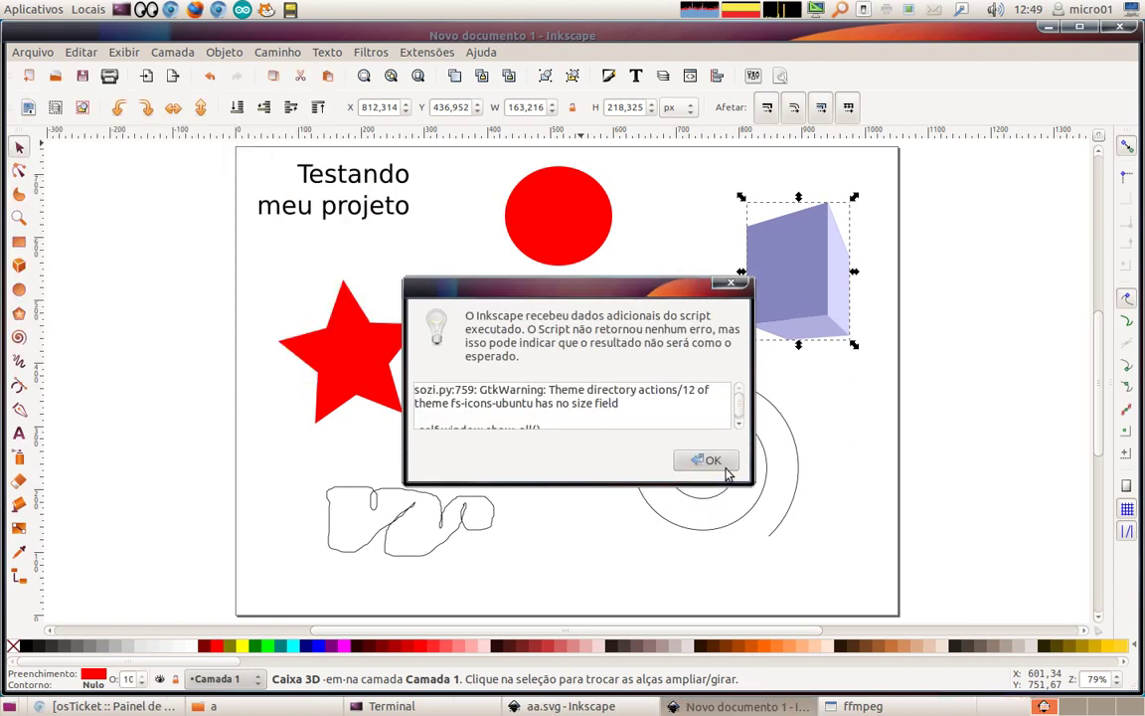
click(708, 457)
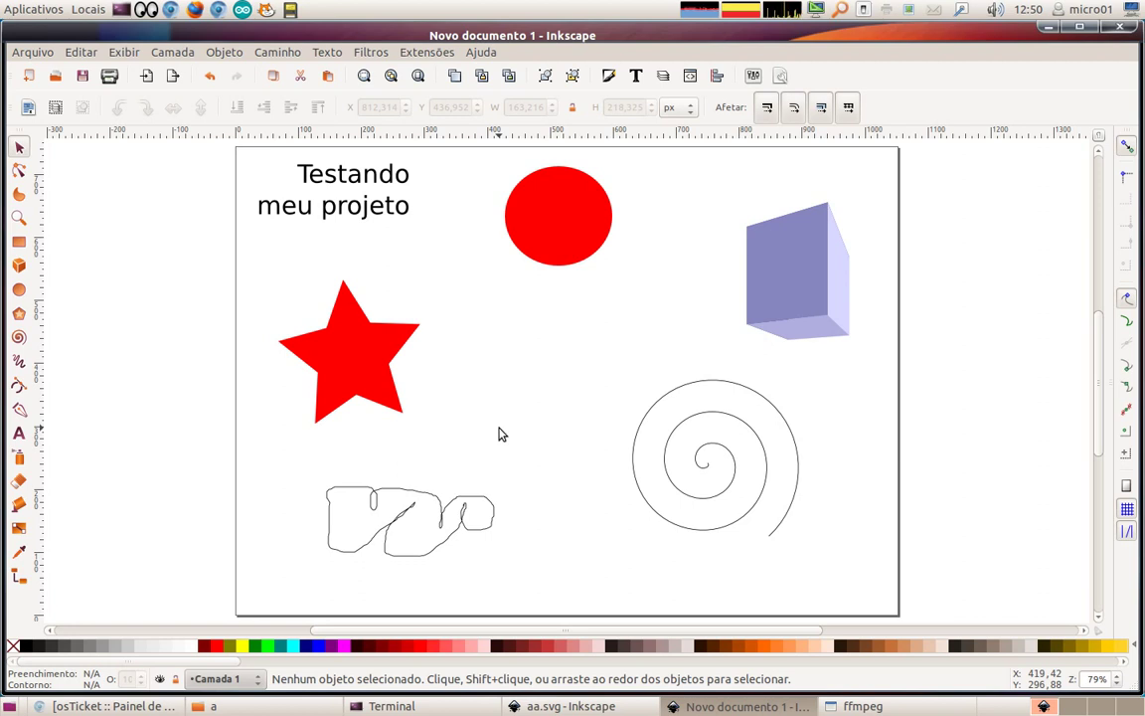
Switch to the Rectangle tool
click(21, 244)
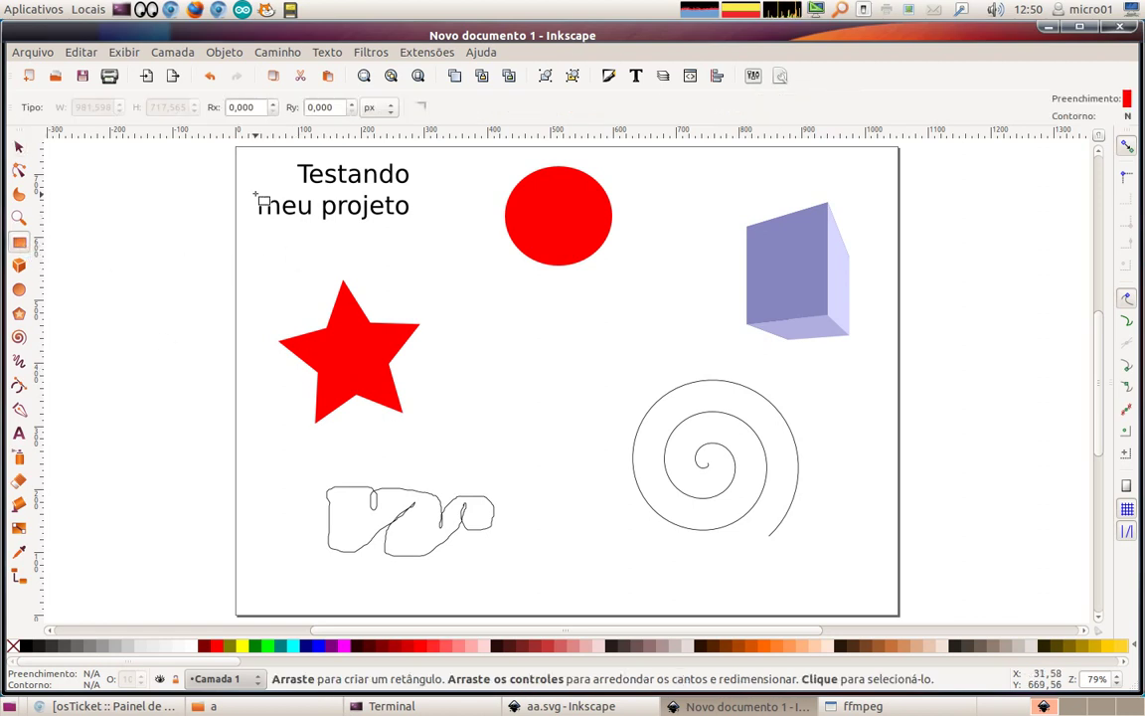
Draw a 972.755 by 641.766 px red rectangle over nearly the whole page, then reselect the Selector
mouse_move(251, 155)
mouse_down()
mouse_move(481, 262)
mouse_move(859, 495)
mouse_move(865, 569)
mouse_move(865, 497)
mouse_move(864, 558)
mouse_up()
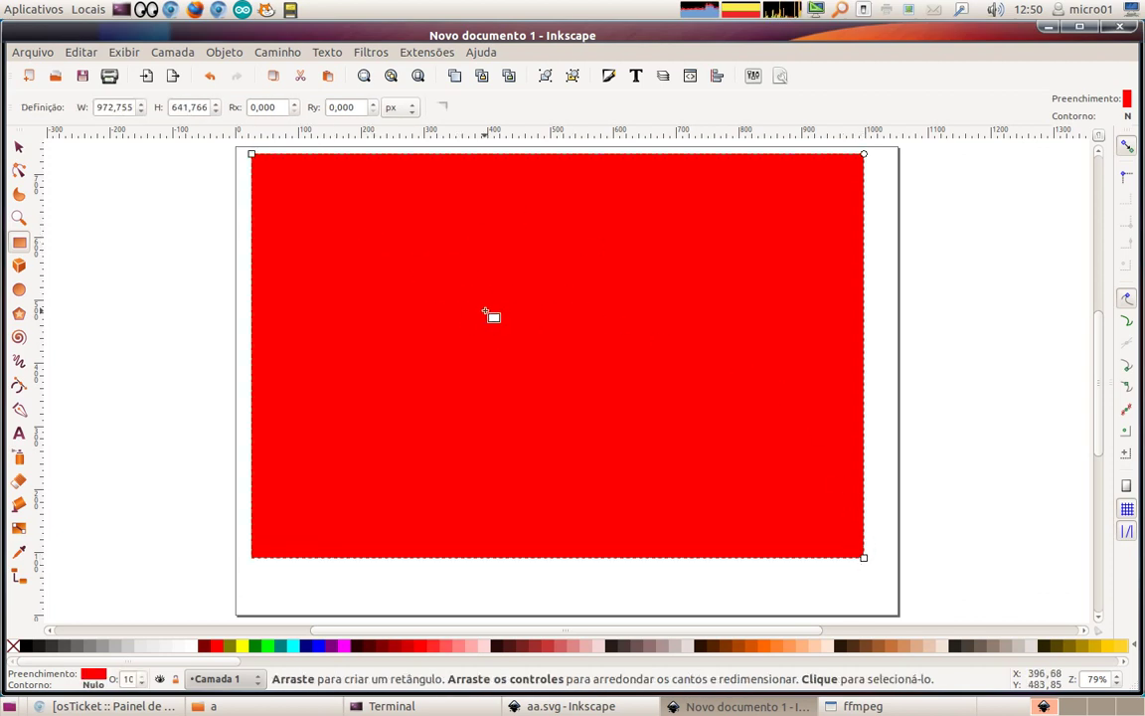
click(22, 151)
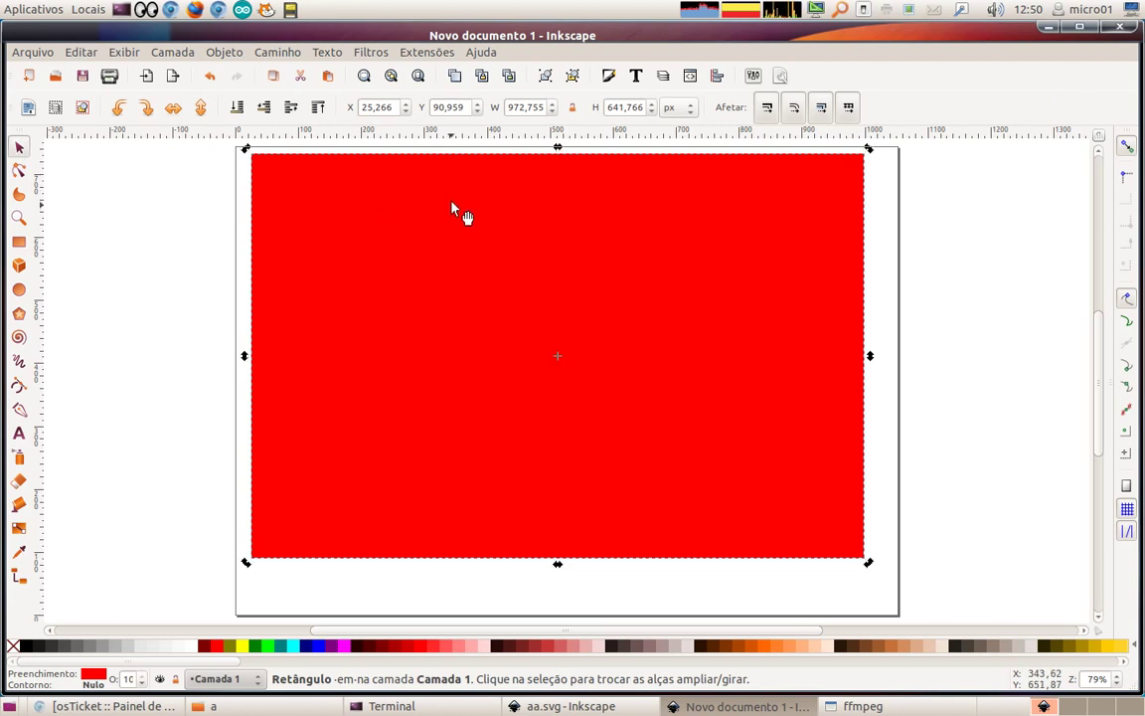
Launch Sozi for the red rectangle and add a new frame titled todos
click(436, 54)
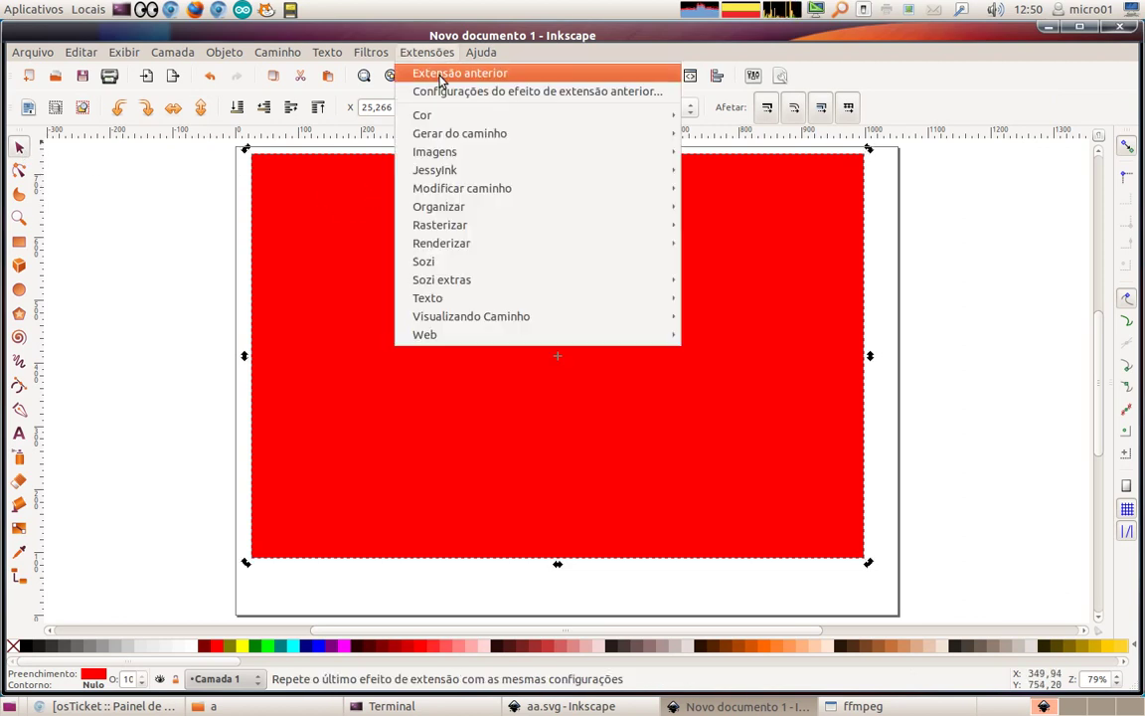
click(449, 260)
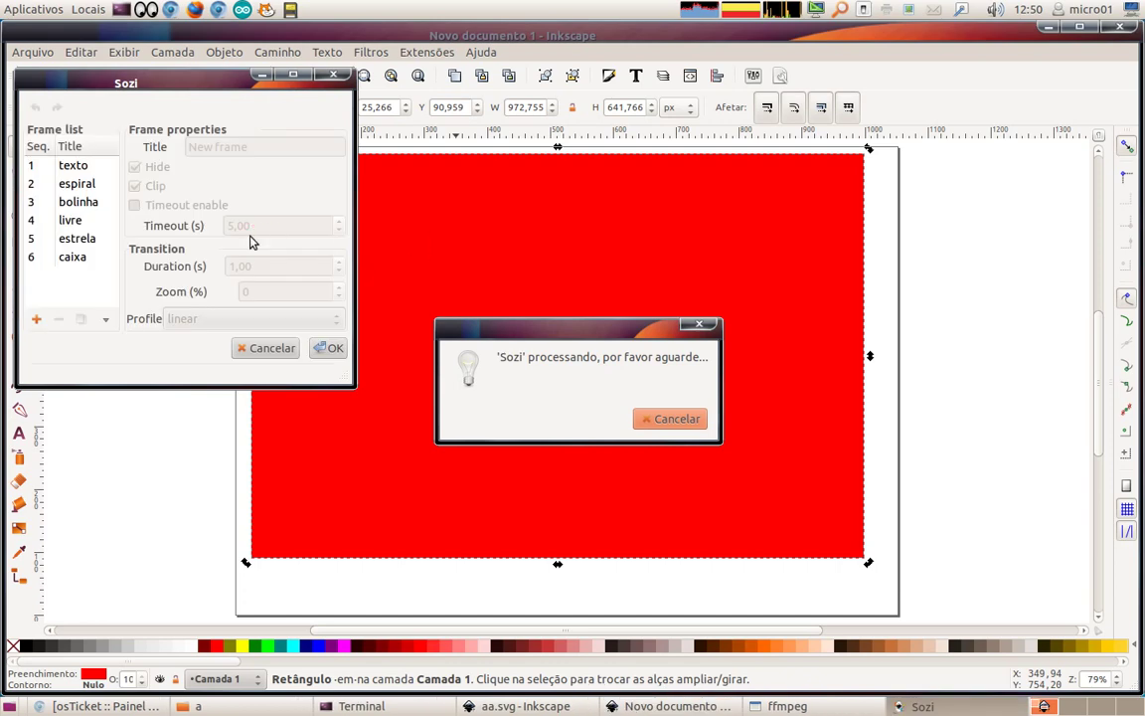
click(36, 321)
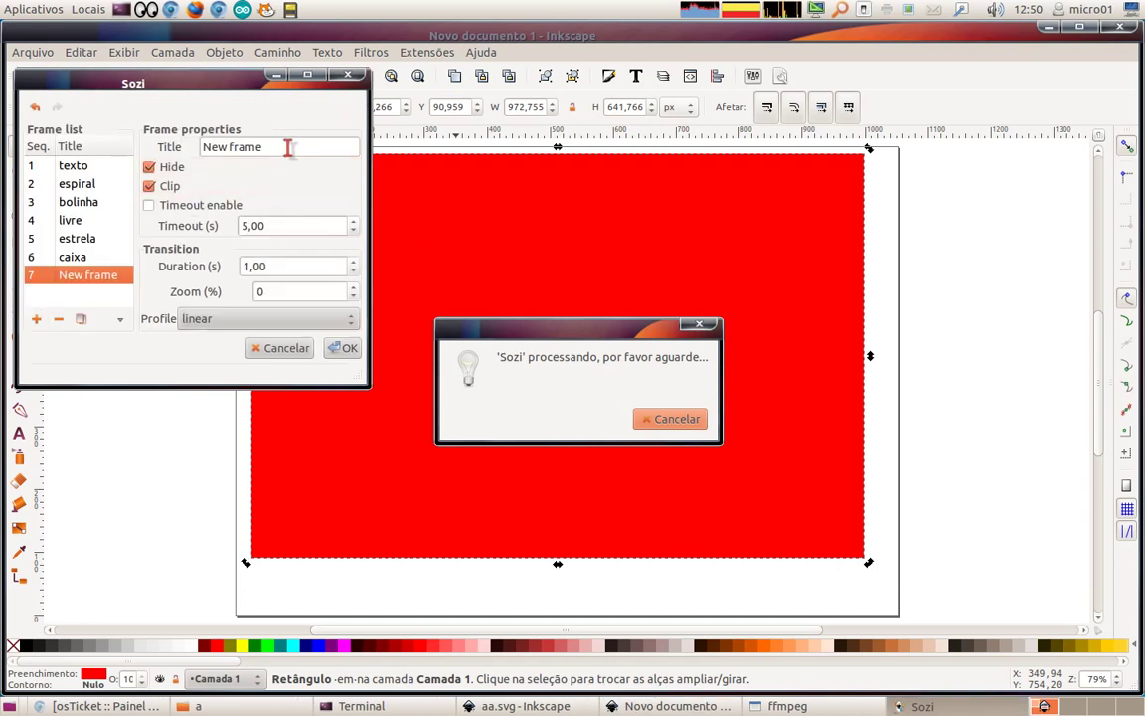
text(todods)
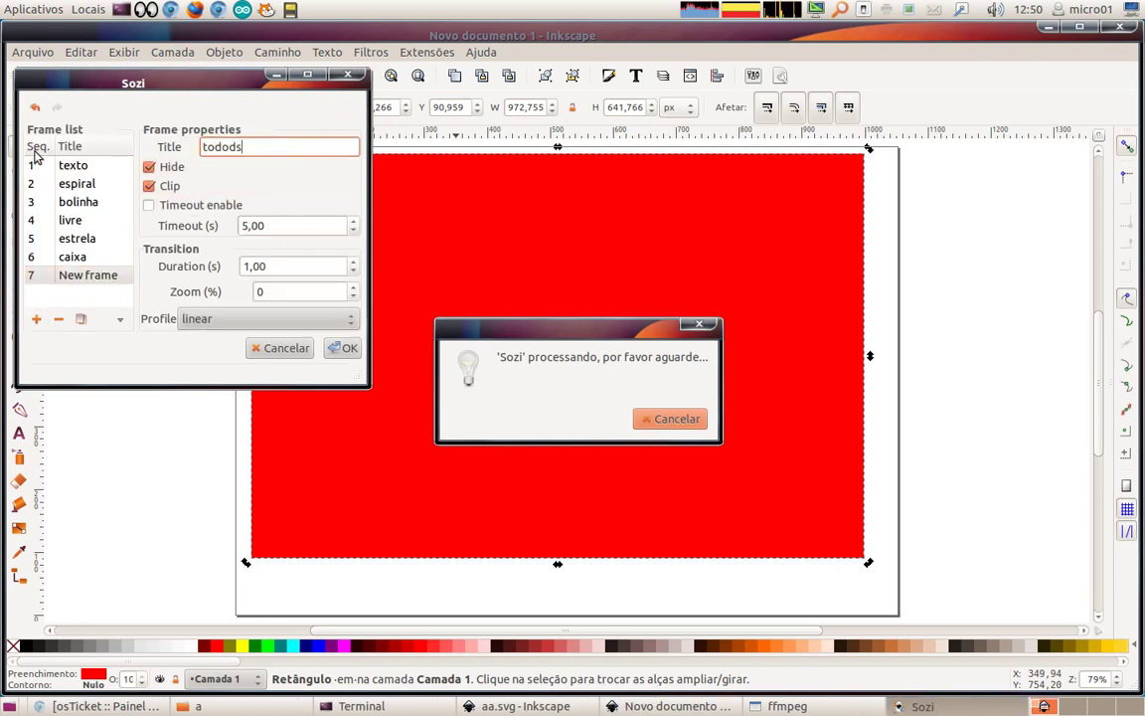
key(BackSpace)
key(BackSpace)
text(s)
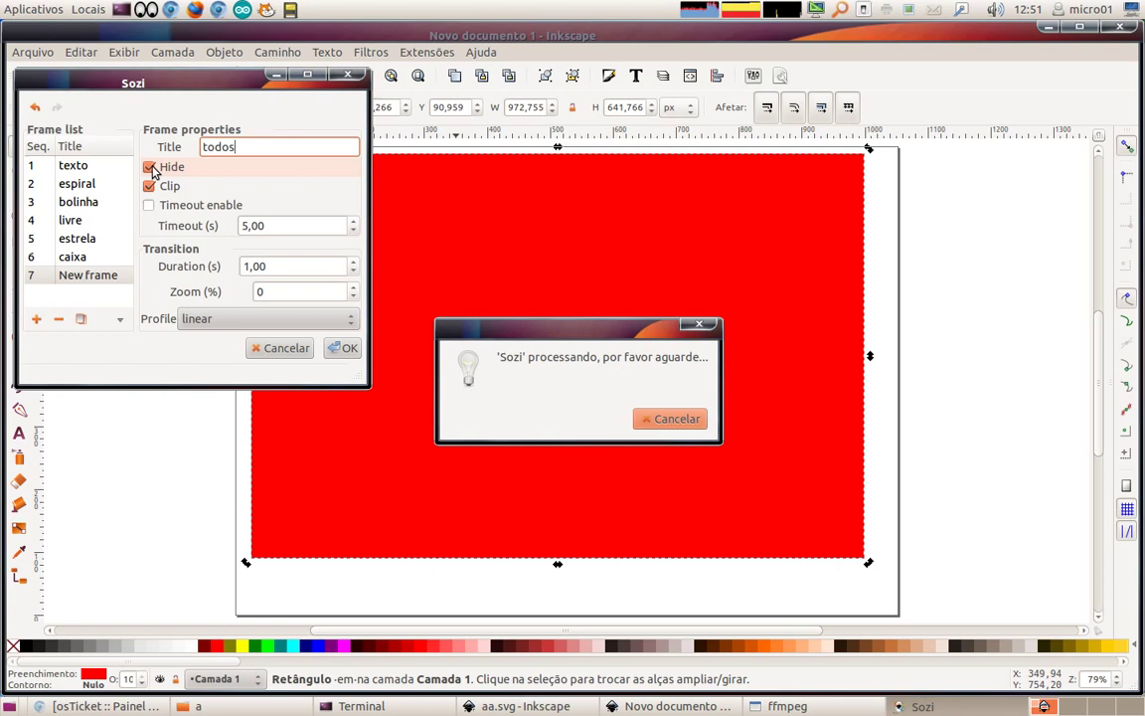
Give todos a strong-decelerate-accelerate transition, apply it and dismiss the warning
click(310, 318)
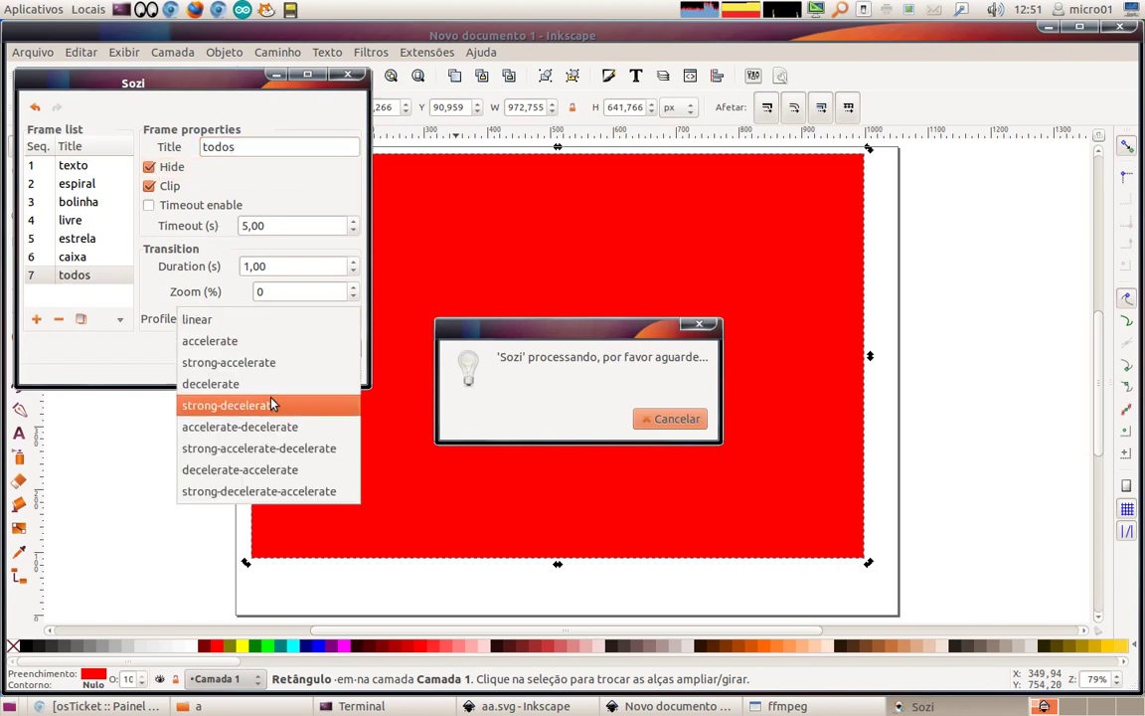
click(226, 491)
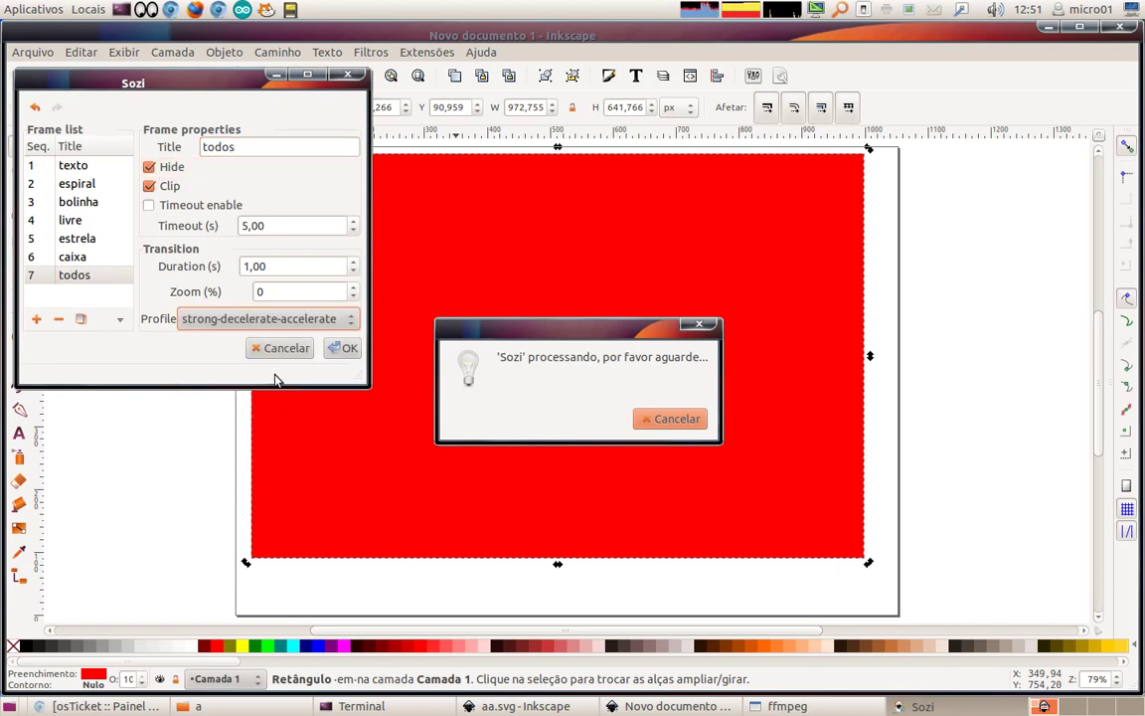
click(342, 348)
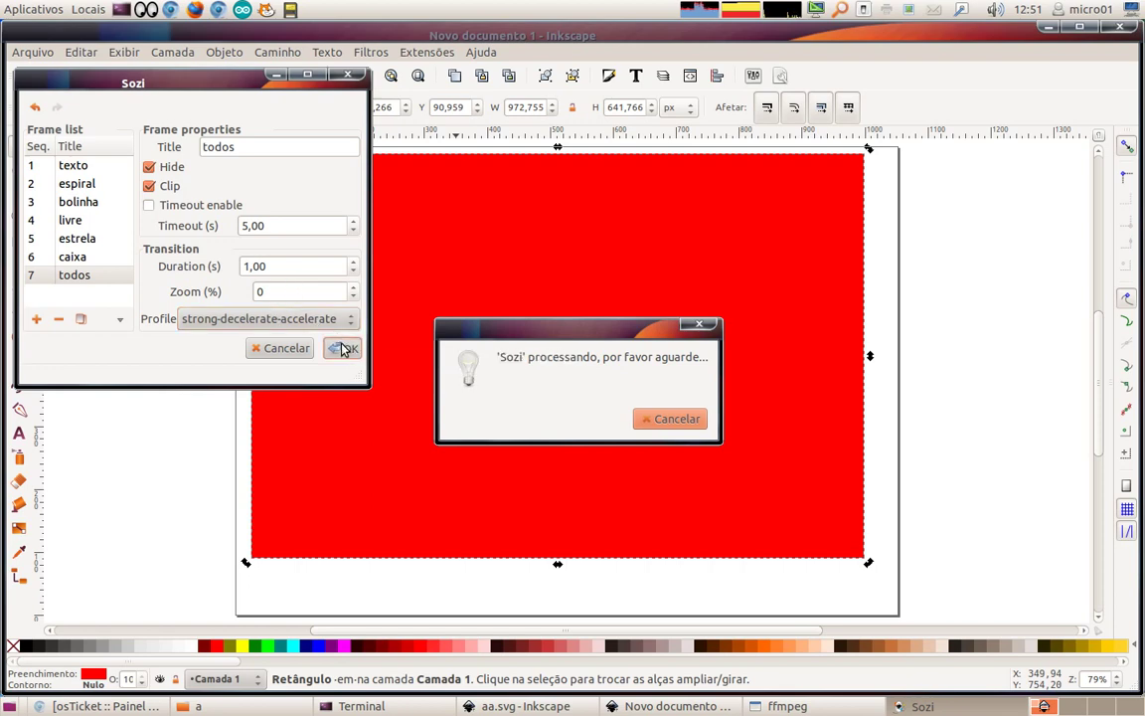
click(676, 461)
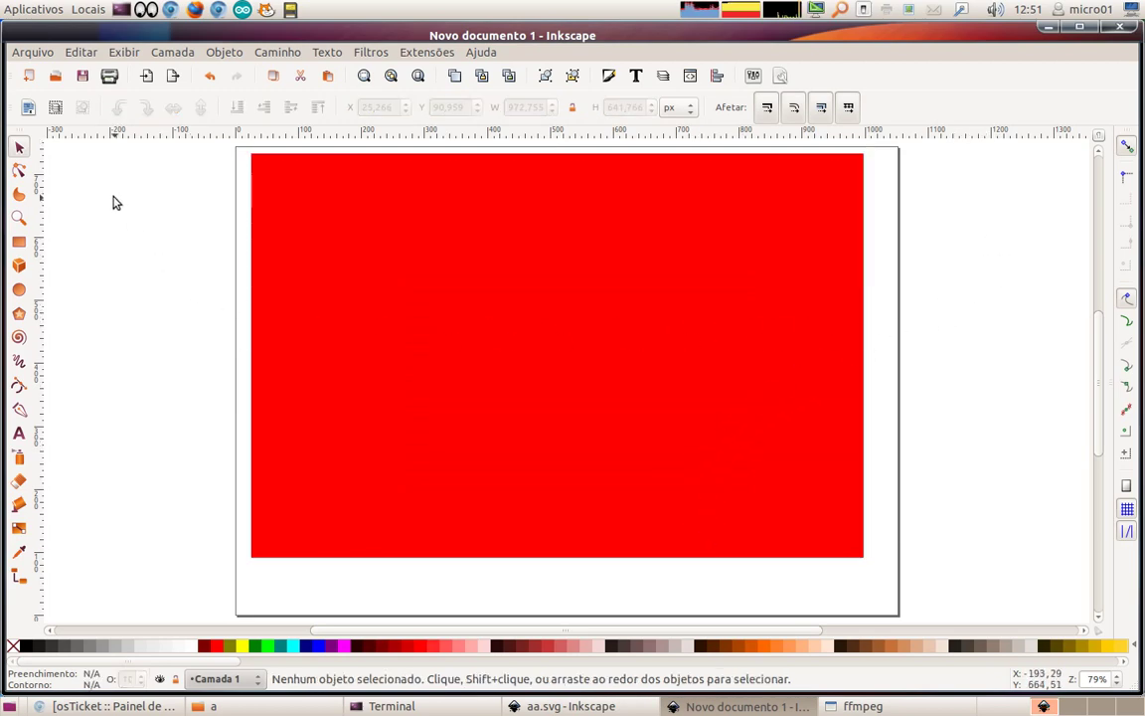
Save the drawing as trabalho_video.svg in folder a and view it in the file manager
click(48, 57)
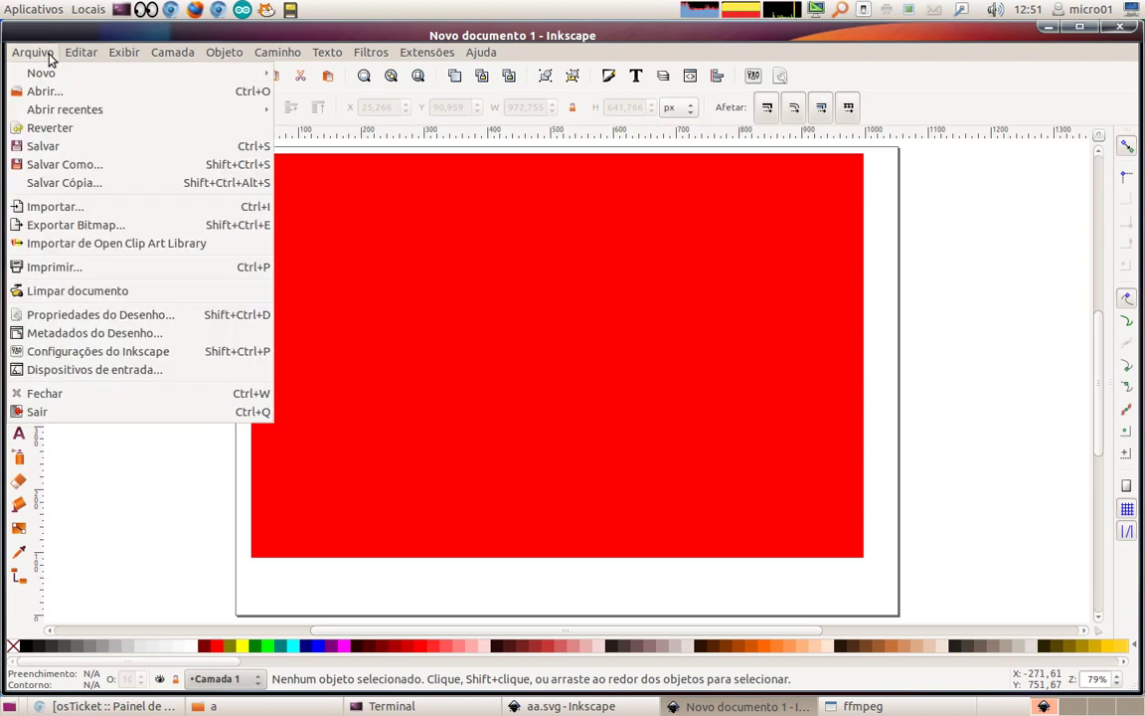
click(44, 164)
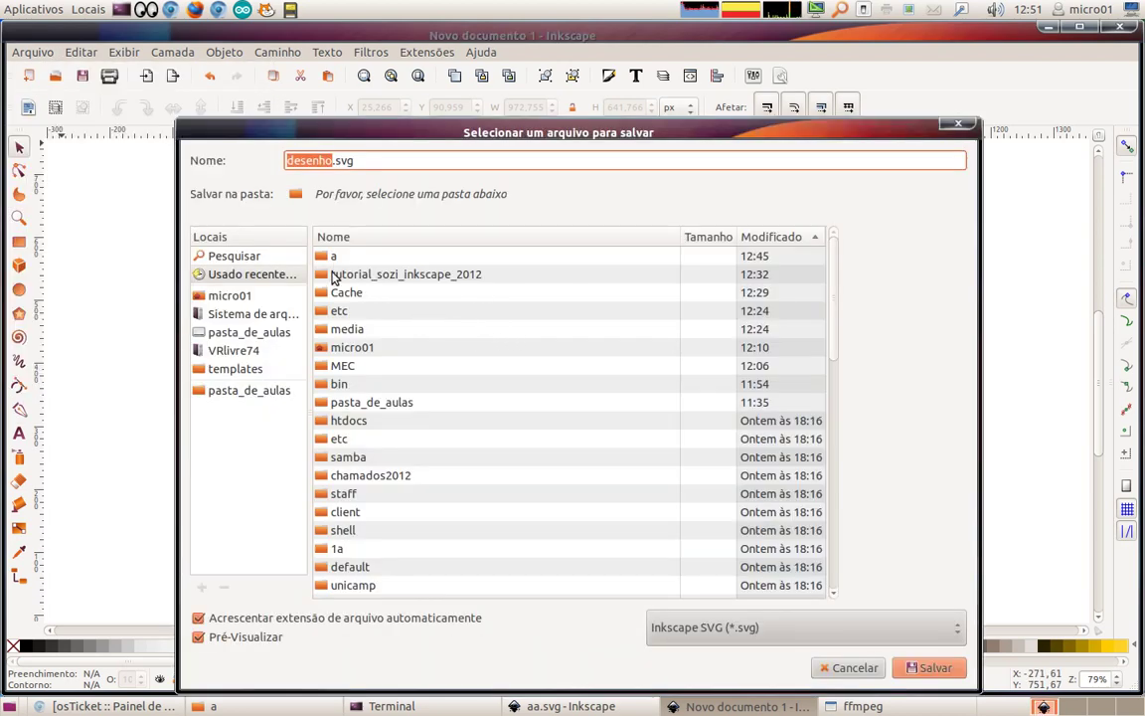
double_click(322, 256)
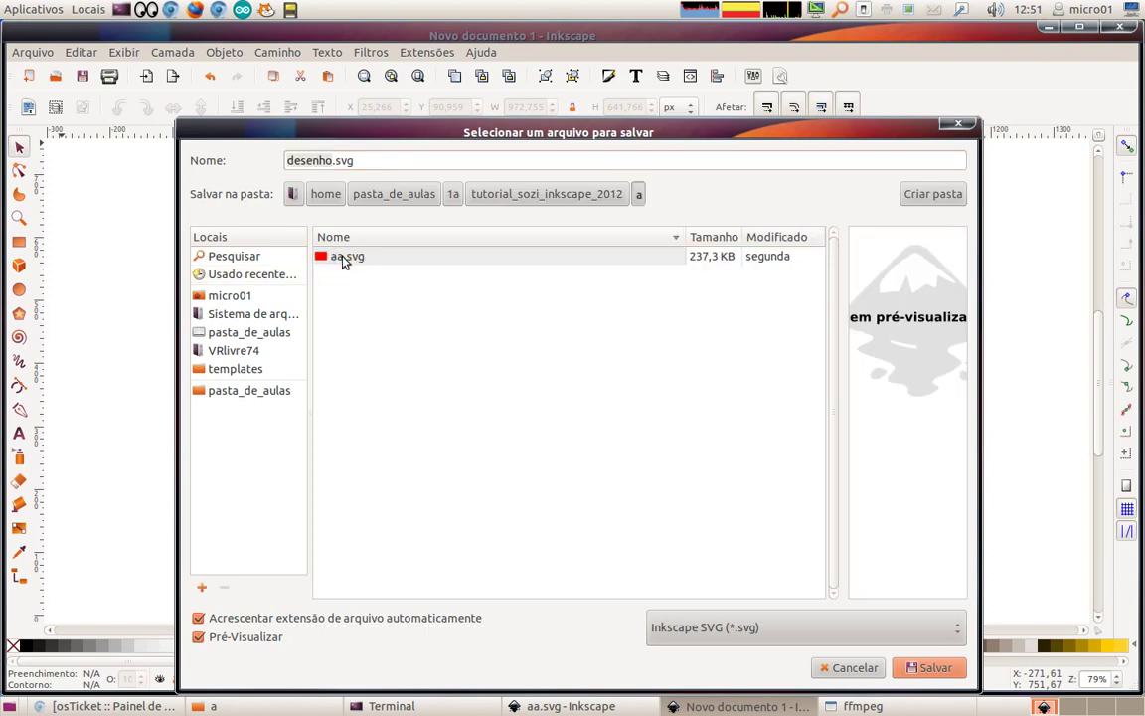
click(328, 160)
key(BackSpace)
key(BackSpace)
key(BackSpace)
key(BackSpace)
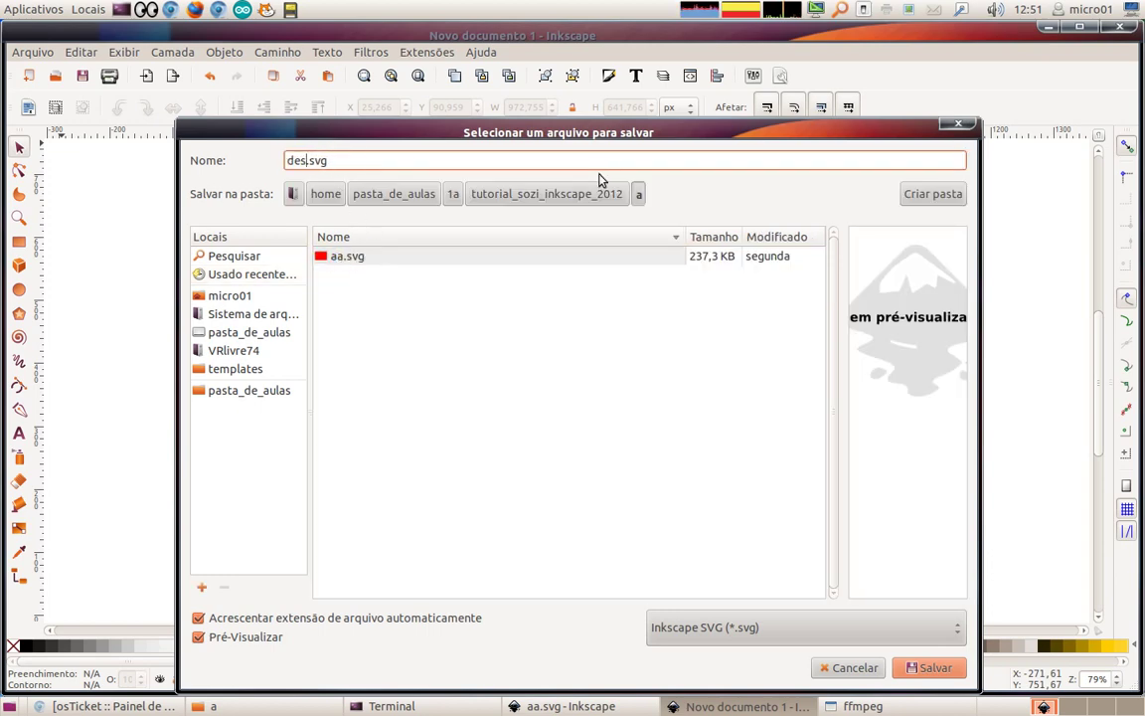
key(BackSpace)
key(BackSpace)
key(BackSpace)
text(tra)
text(balho)
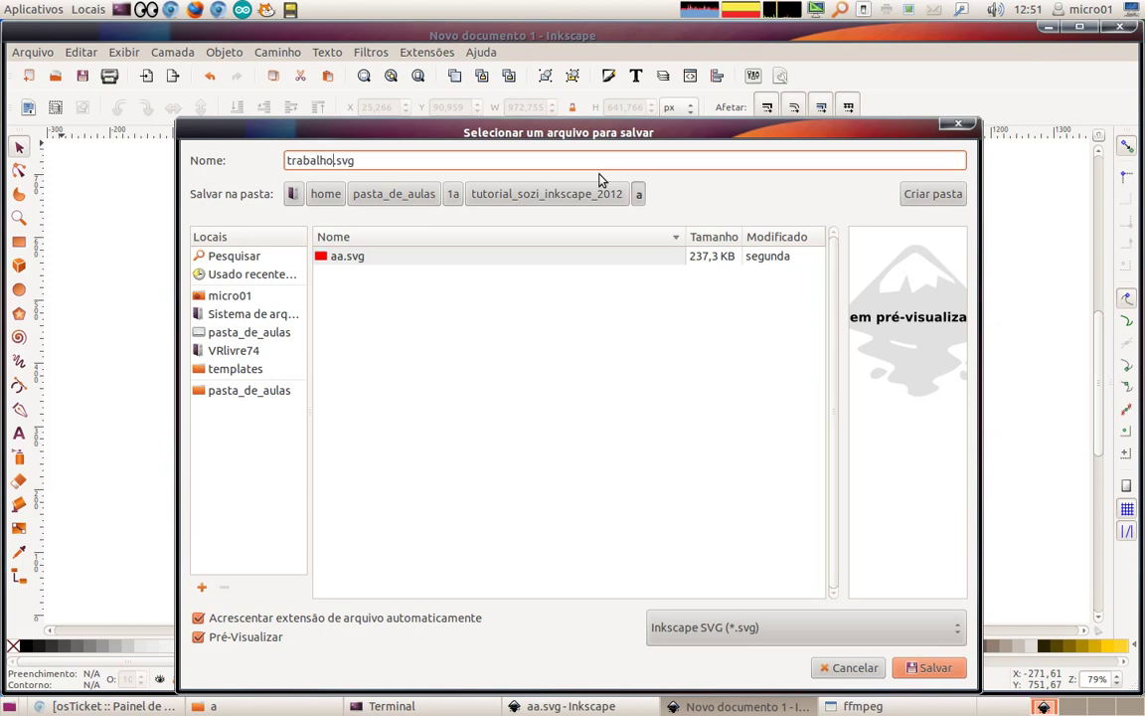
text(_)
text(video)
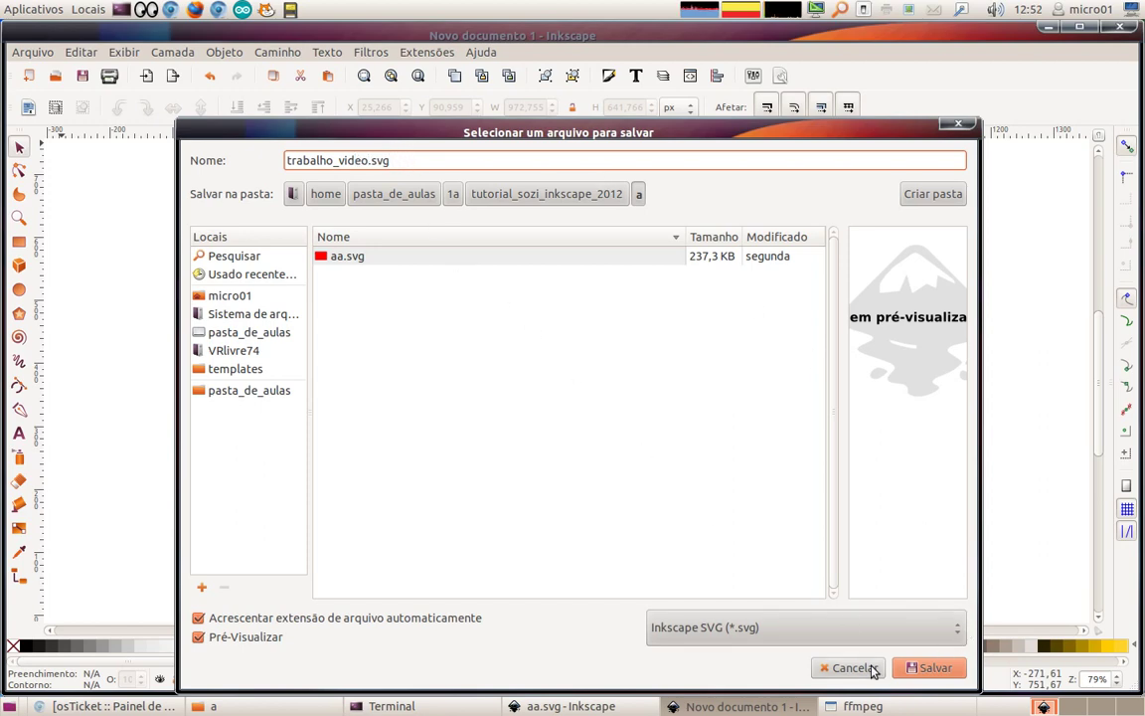
click(930, 668)
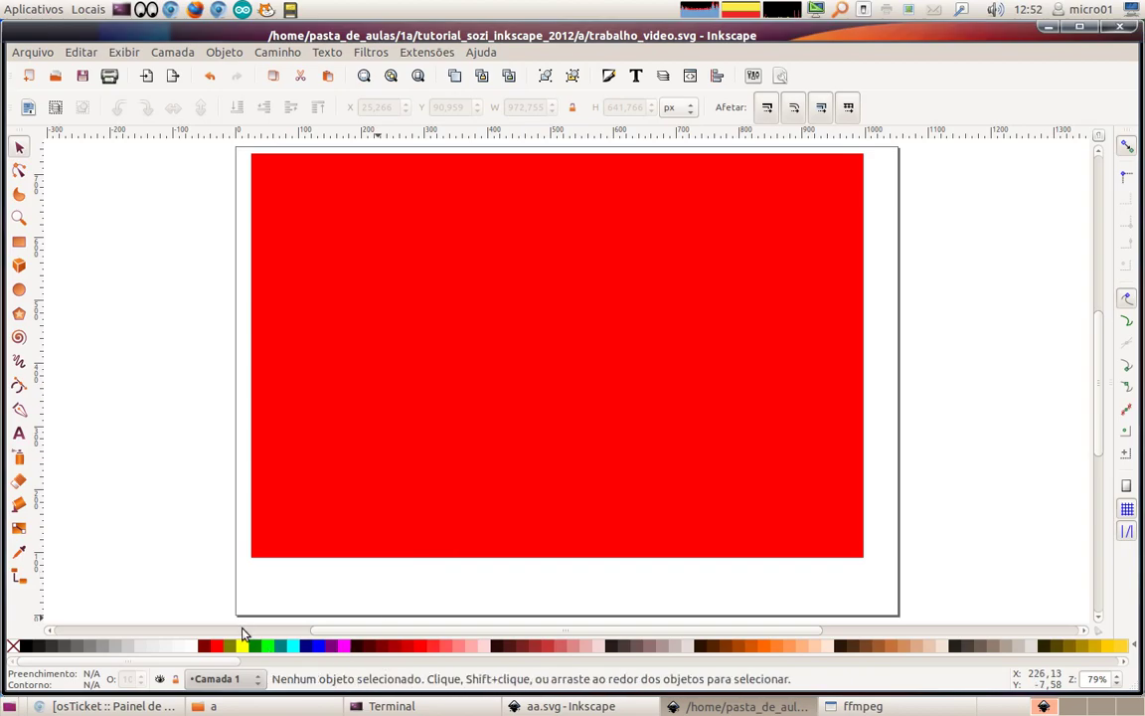
click(243, 708)
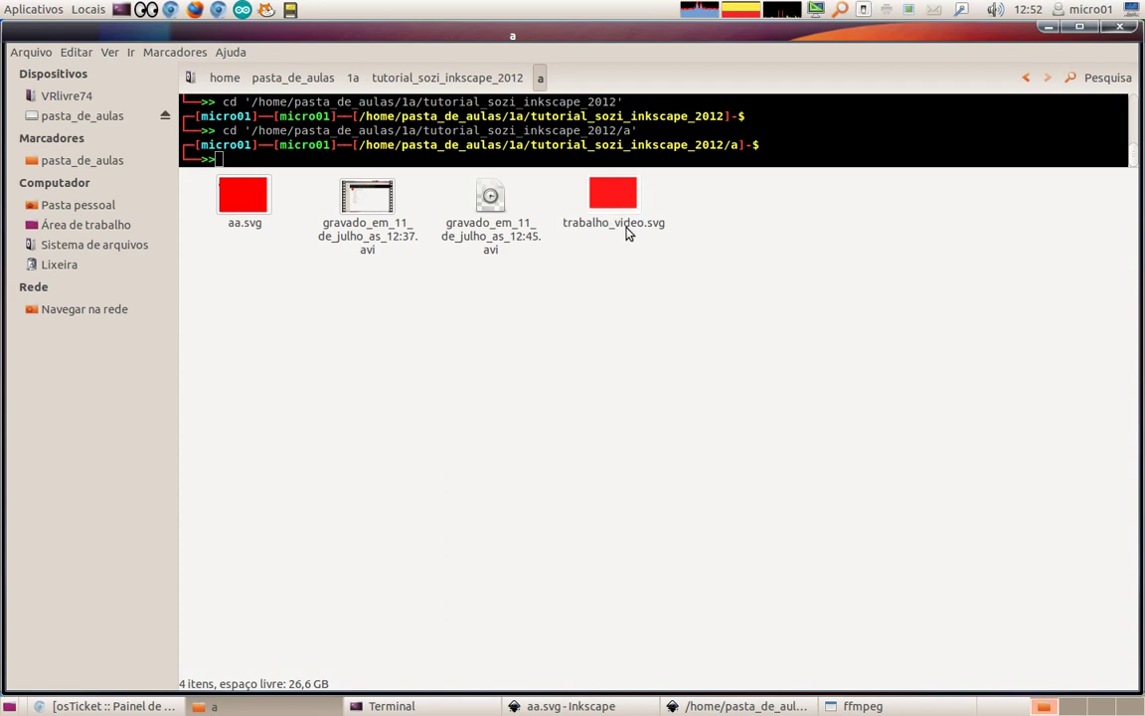
Open the saved trabalho_video.svg from the file manager in Chromium
click(627, 233)
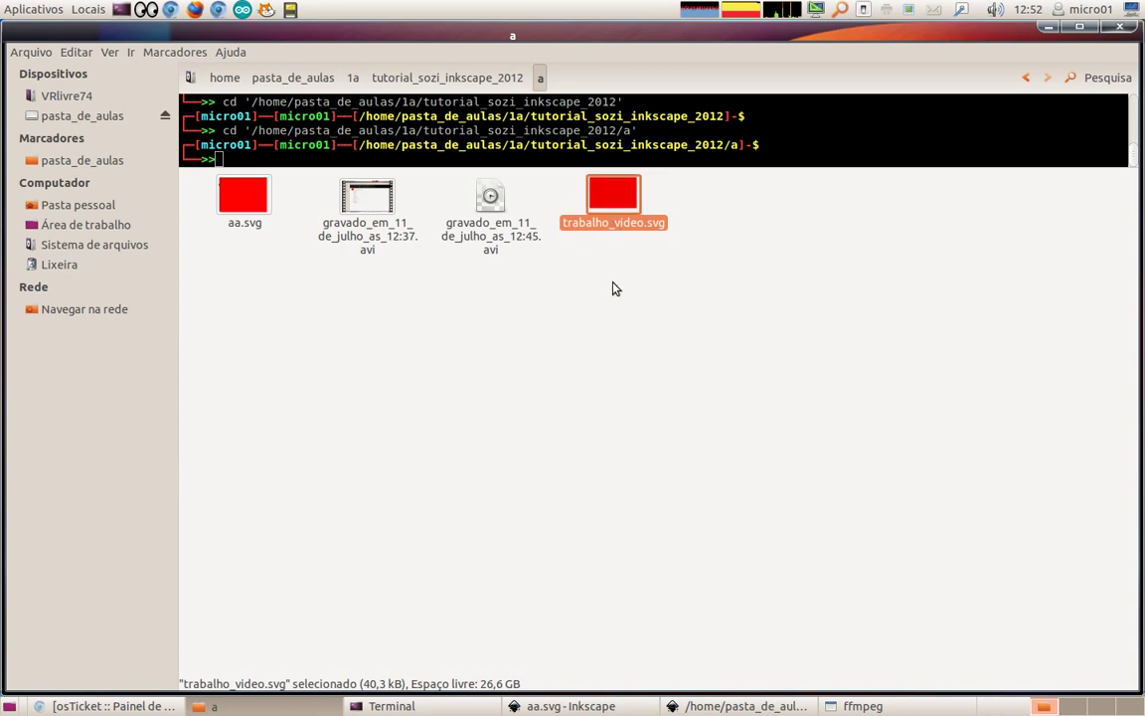
right_click(626, 229)
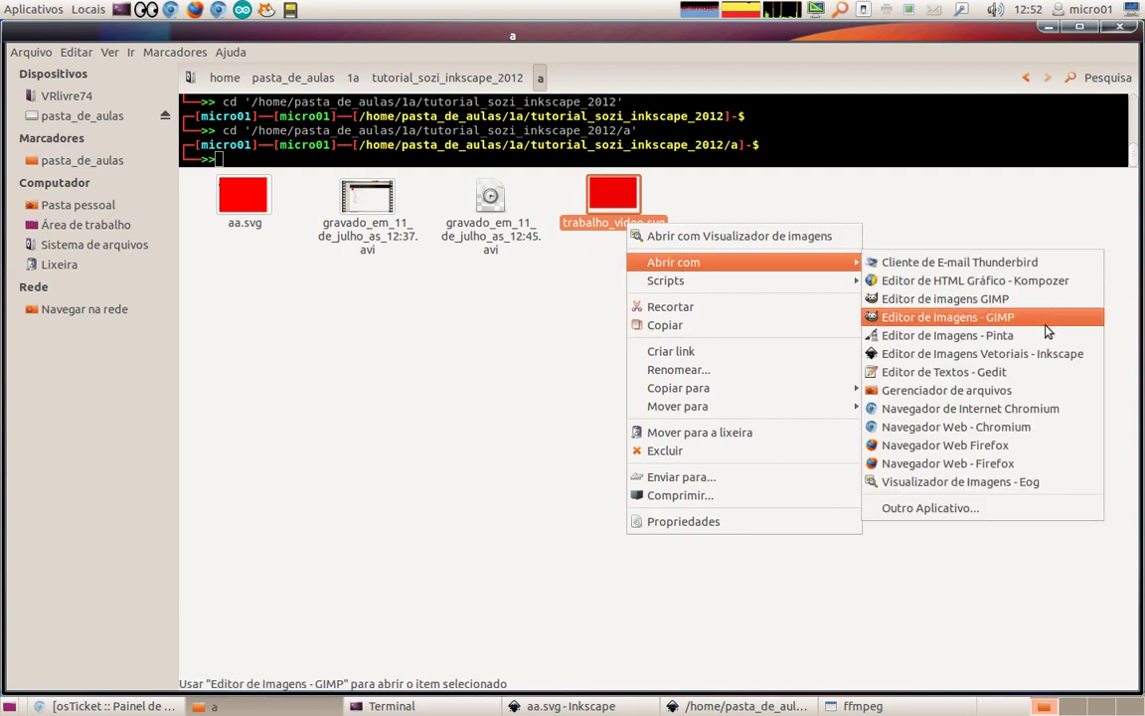
mouse_move(673, 261)
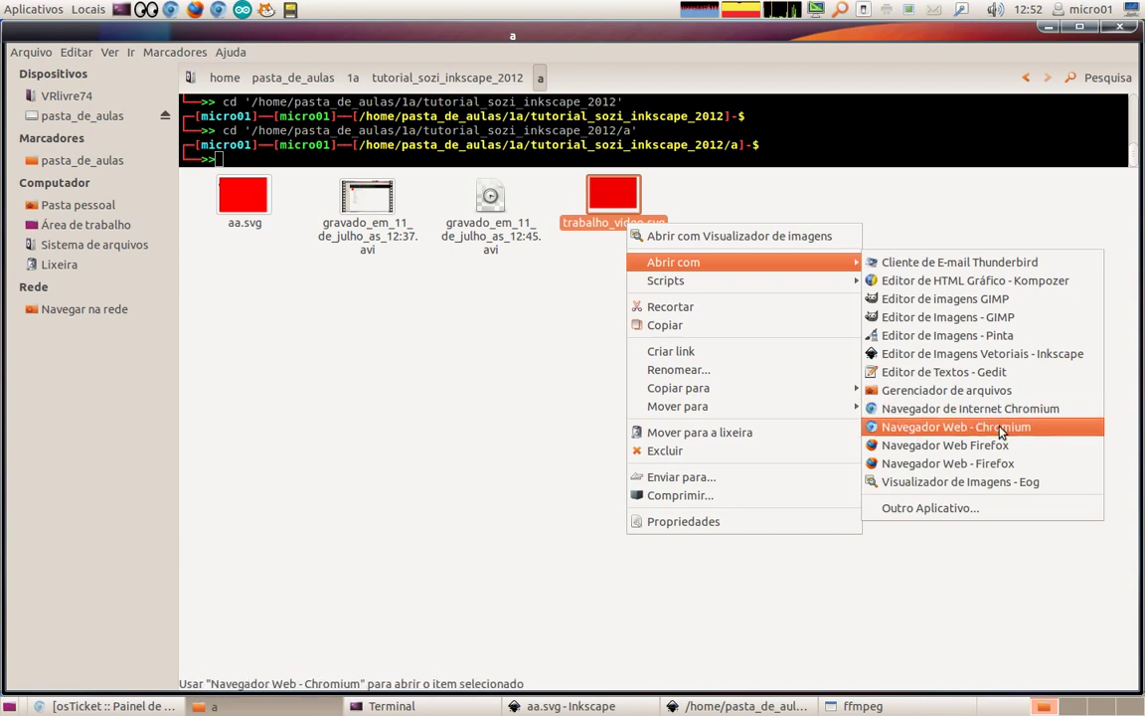
click(1001, 429)
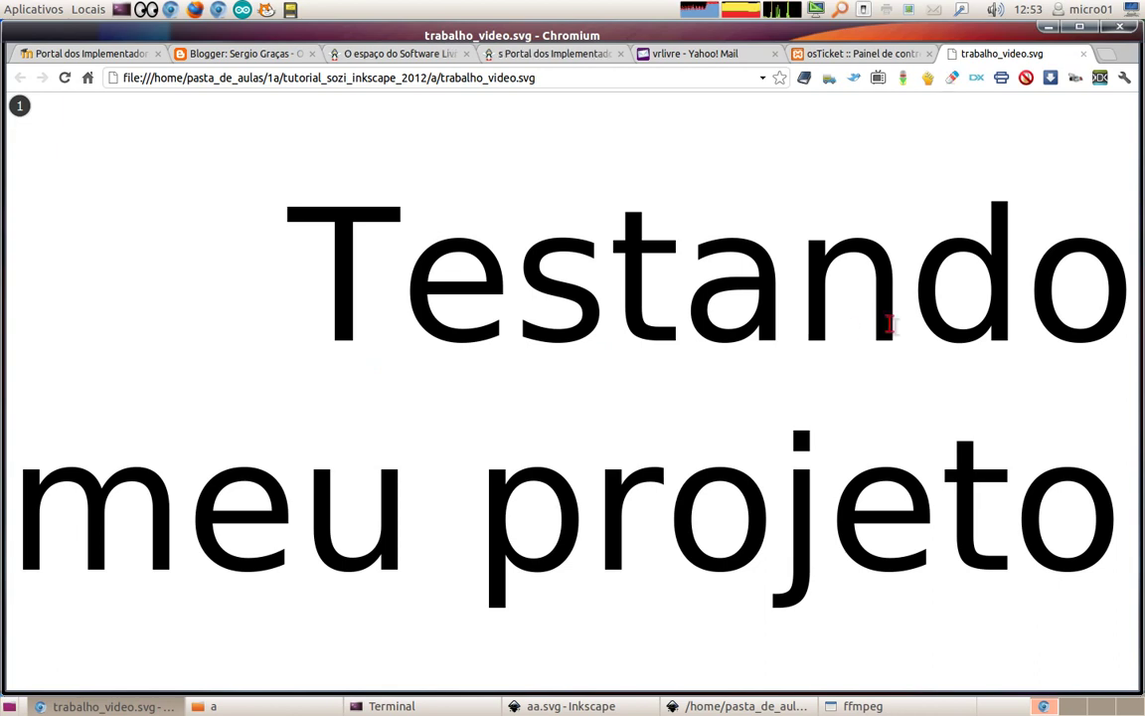
Play the presentation fullscreen forward from the spiral through the star and cube to the all-shapes overview
key(F11)
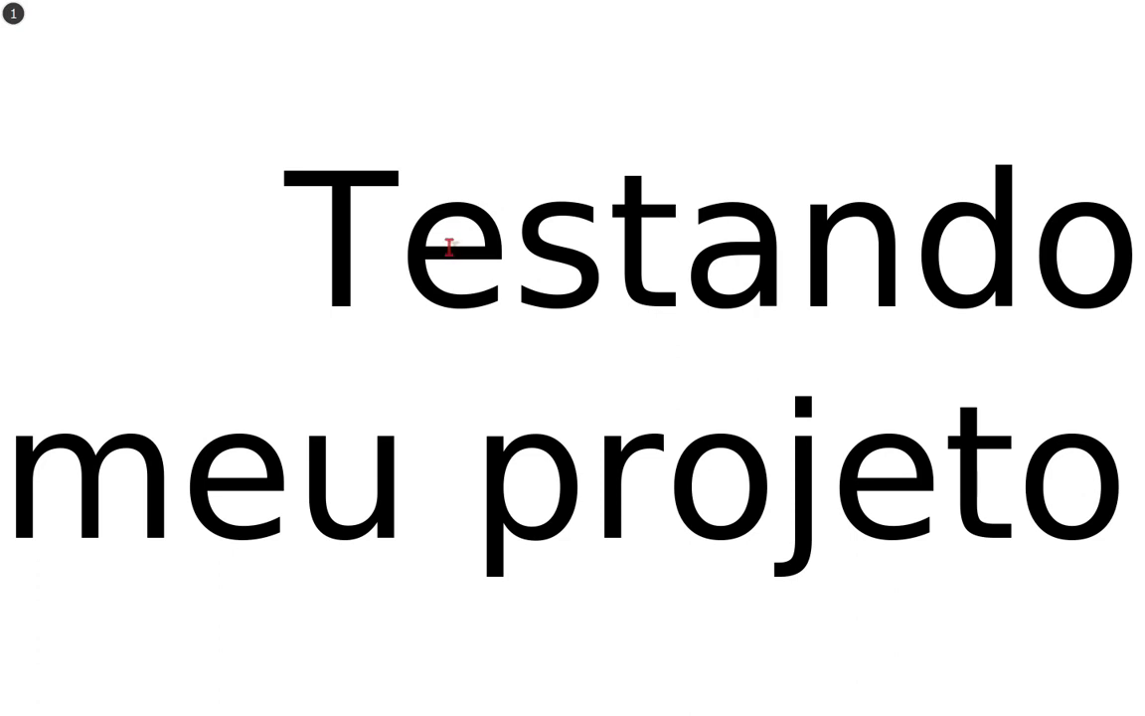
key(Right)
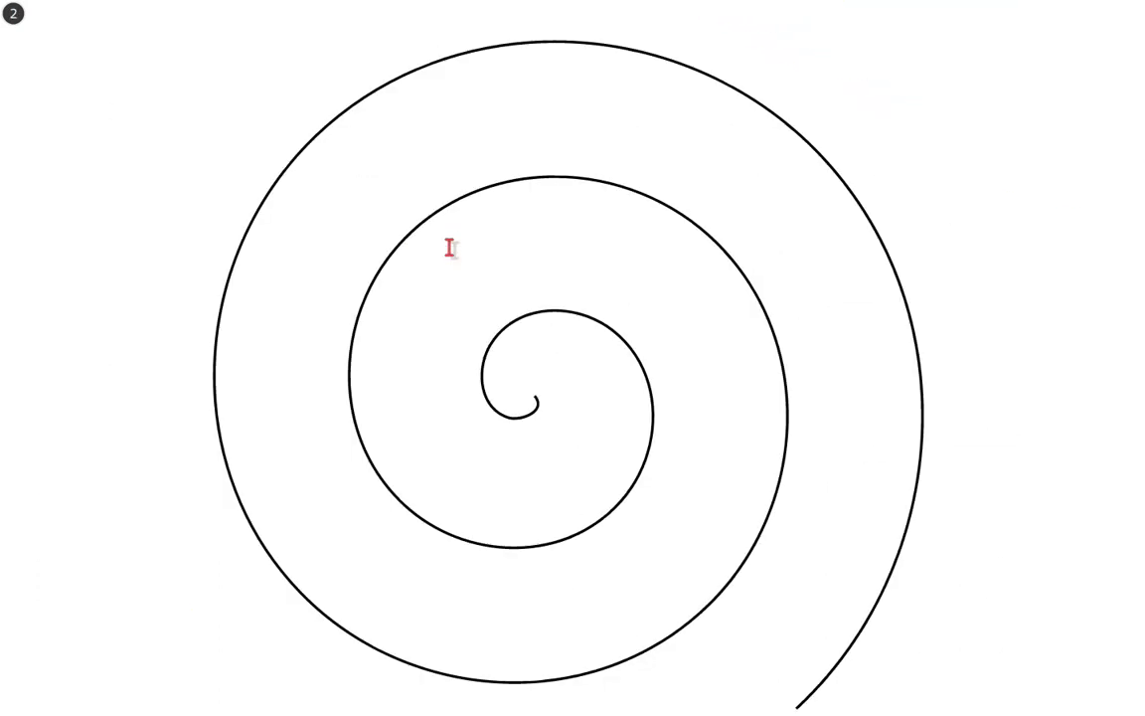
key(Right)
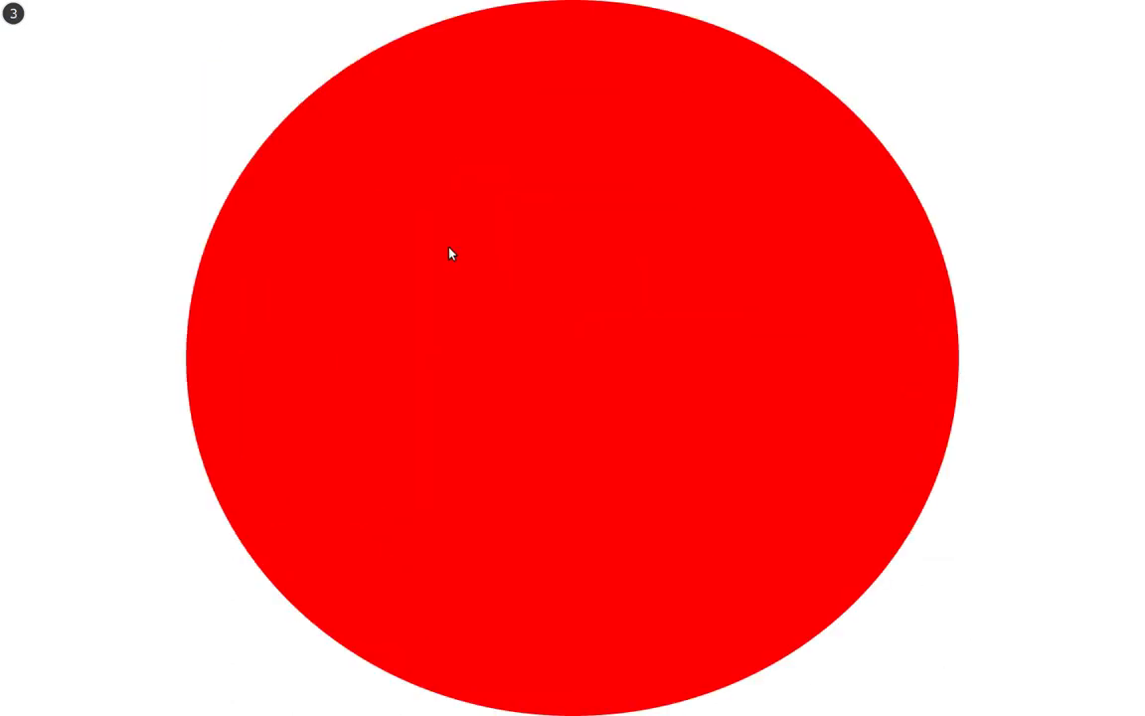
key(Right)
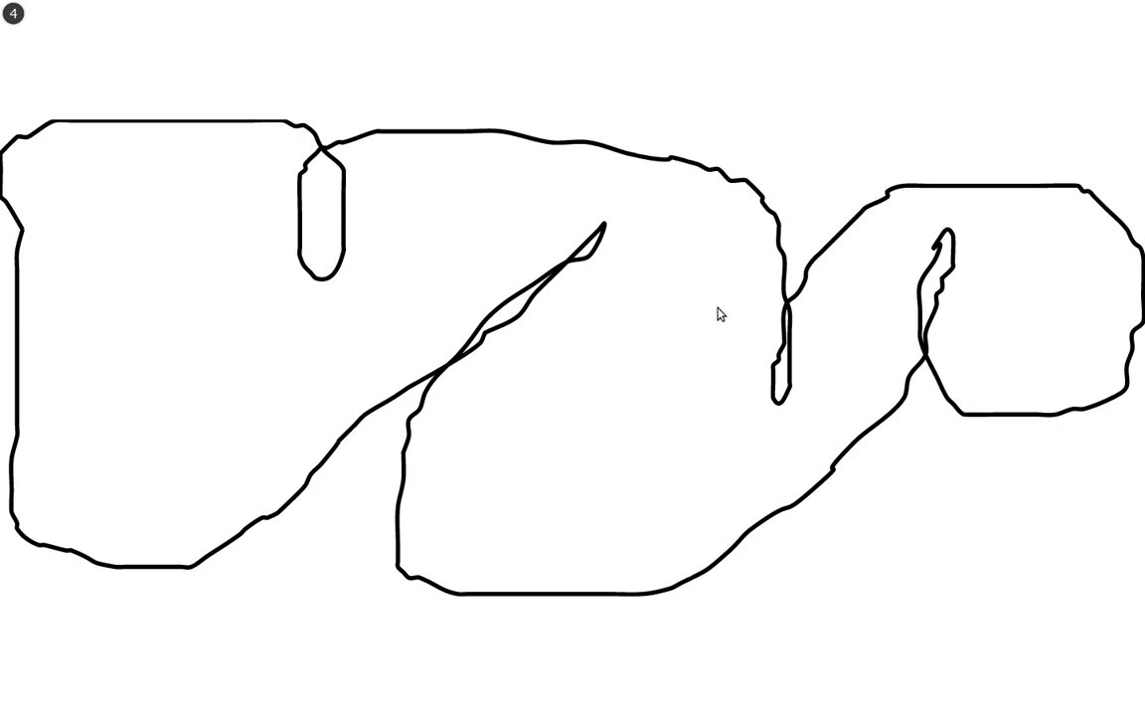
key(Right)
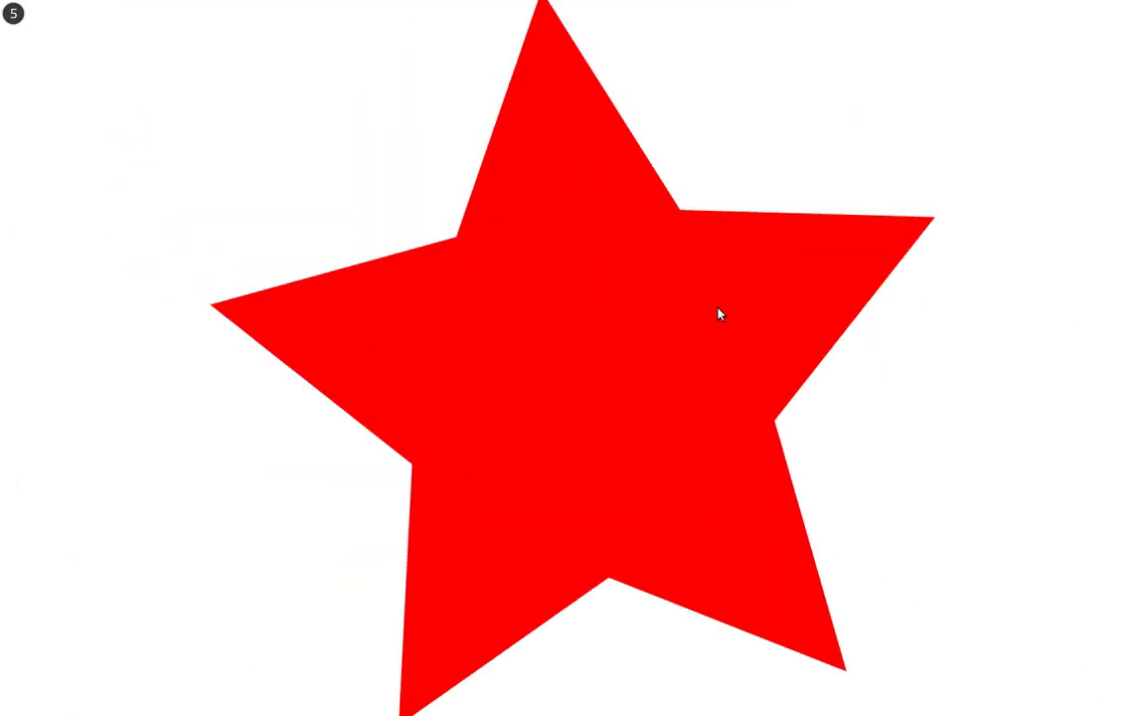
key(Right)
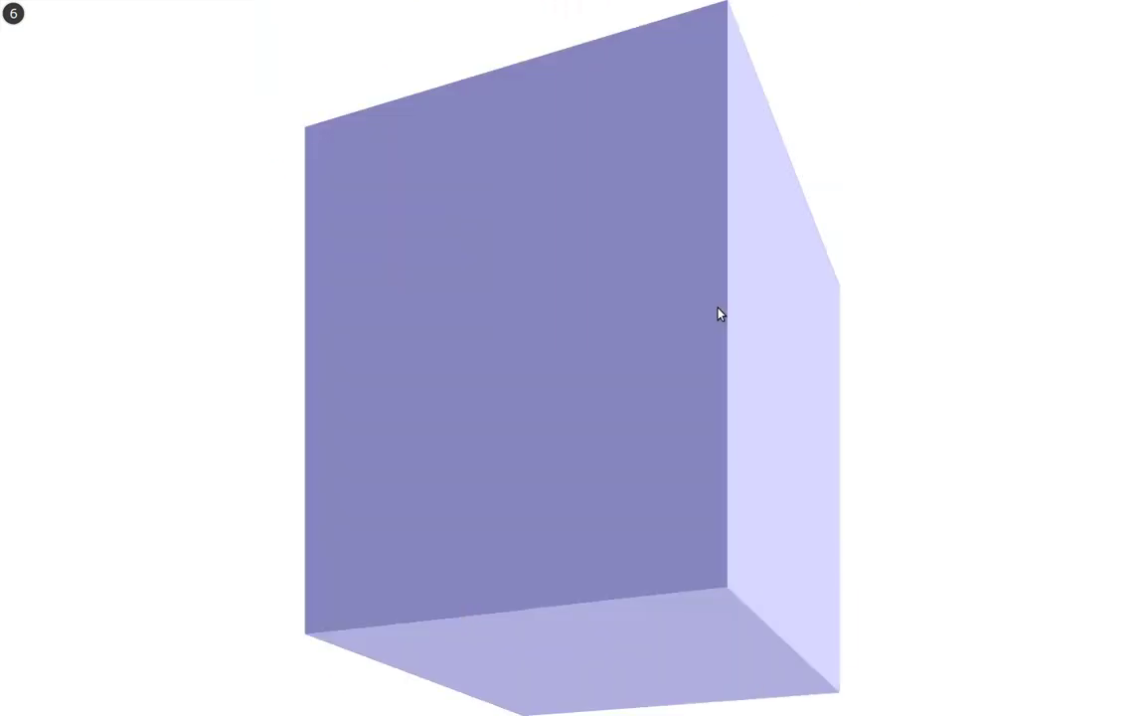
key(Right)
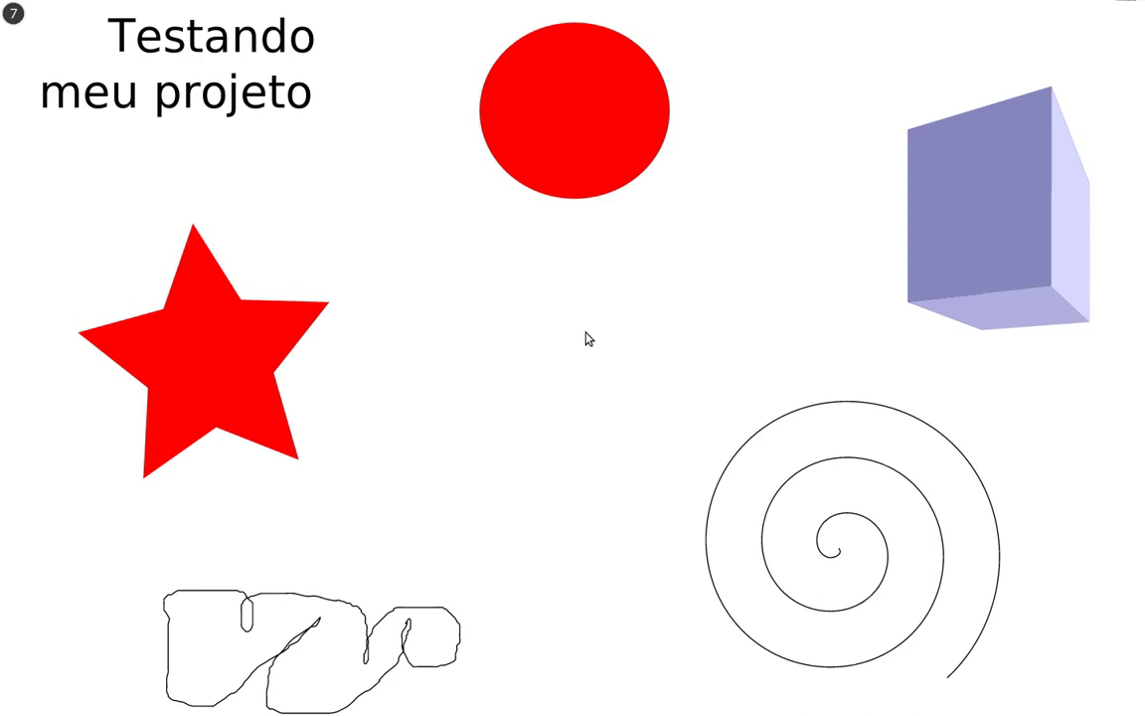
Step back to the 'Testando meu projeto' frame, replay to the red circle, then exit fullscreen and close the tab
key(Left)
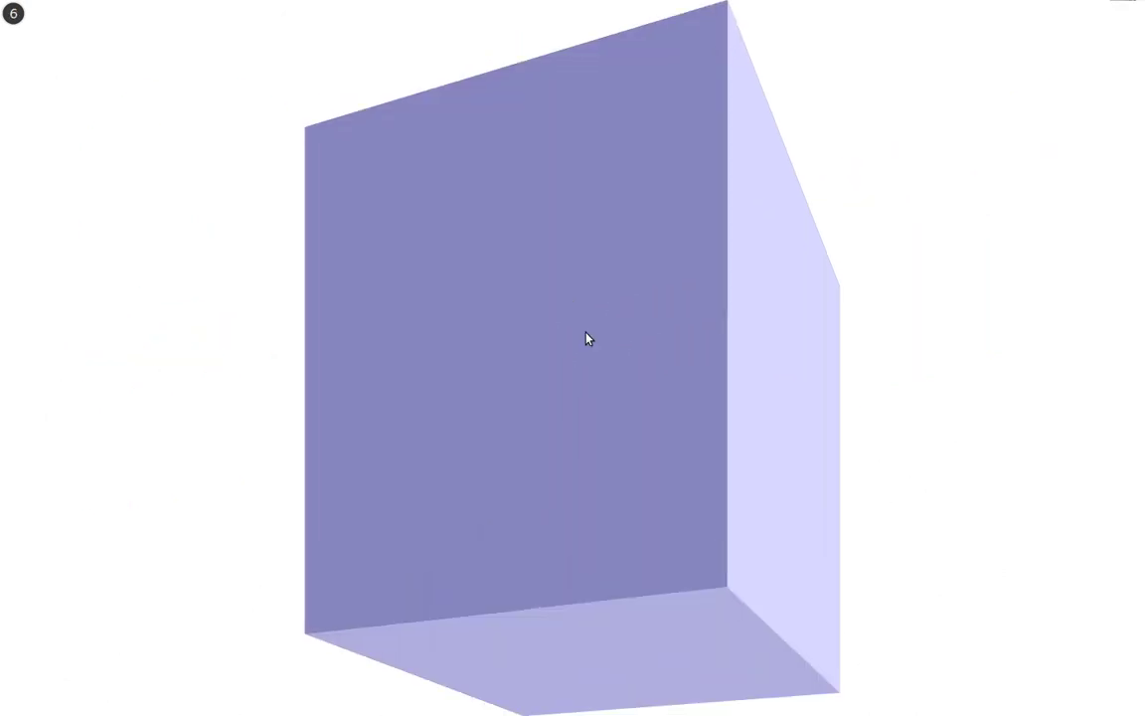
key(Left)
key(Left)
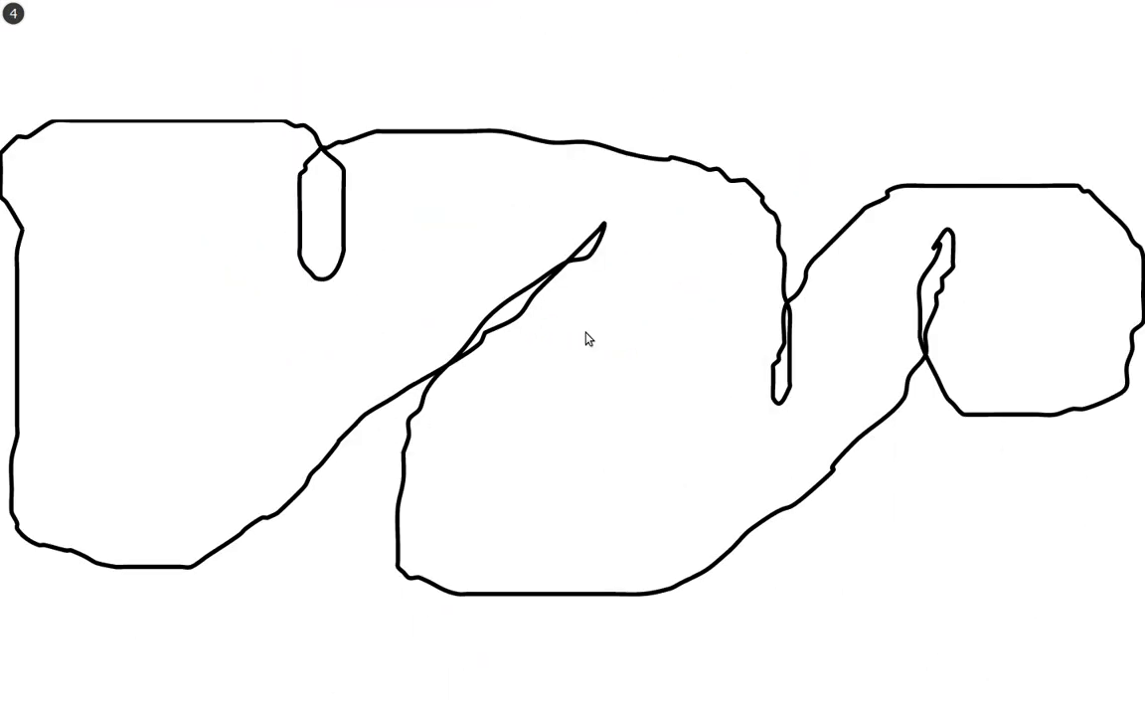
key(Left)
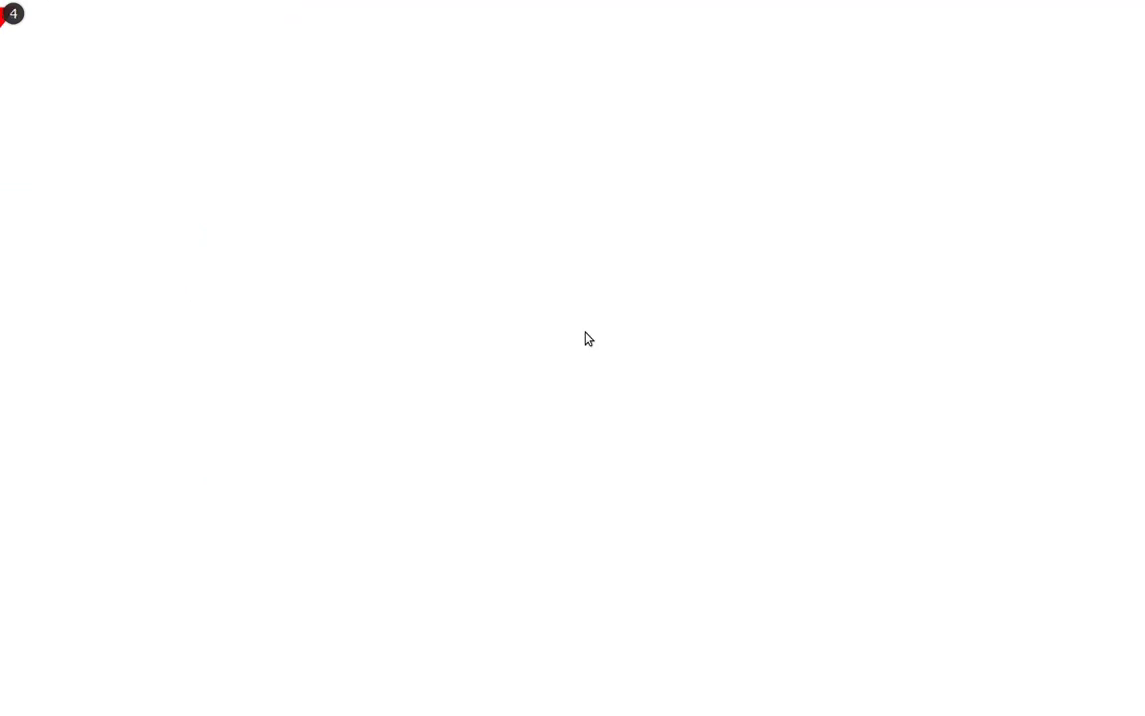
key(Left)
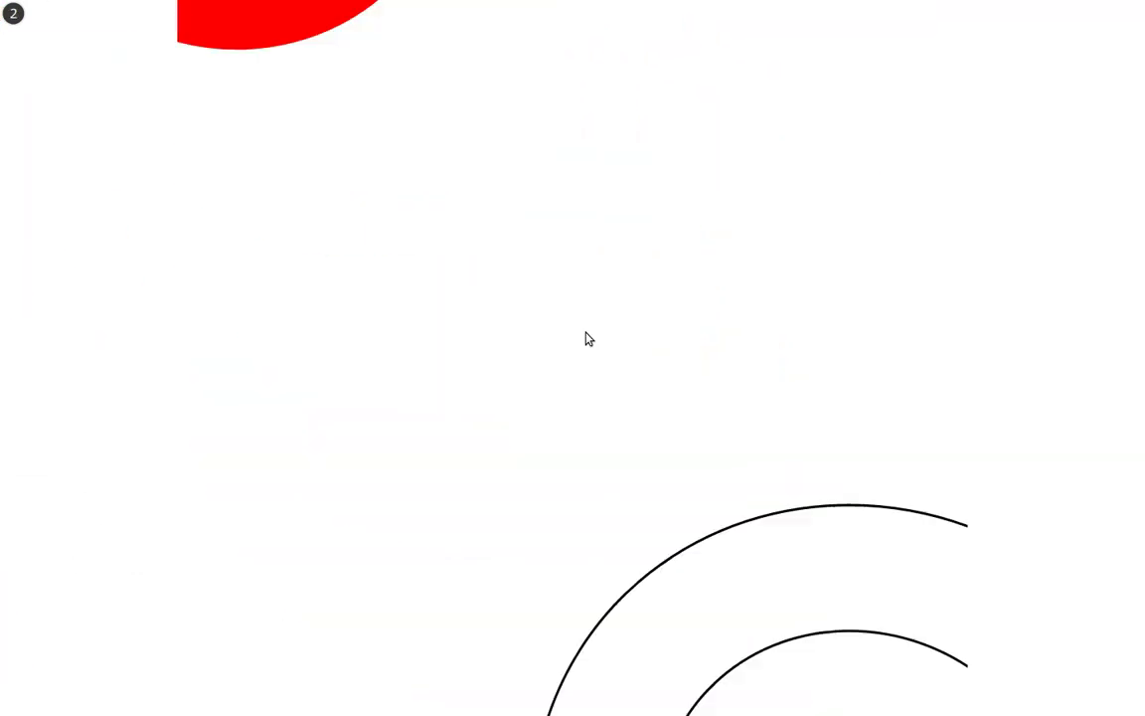
key(Left)
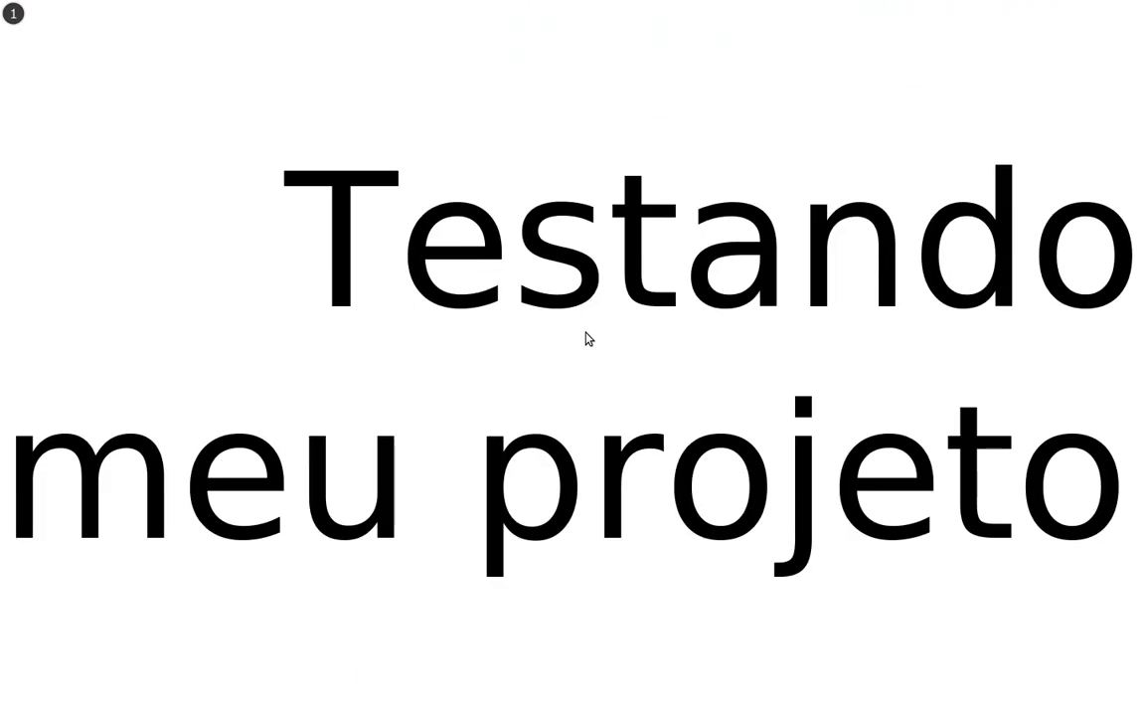
key(Right)
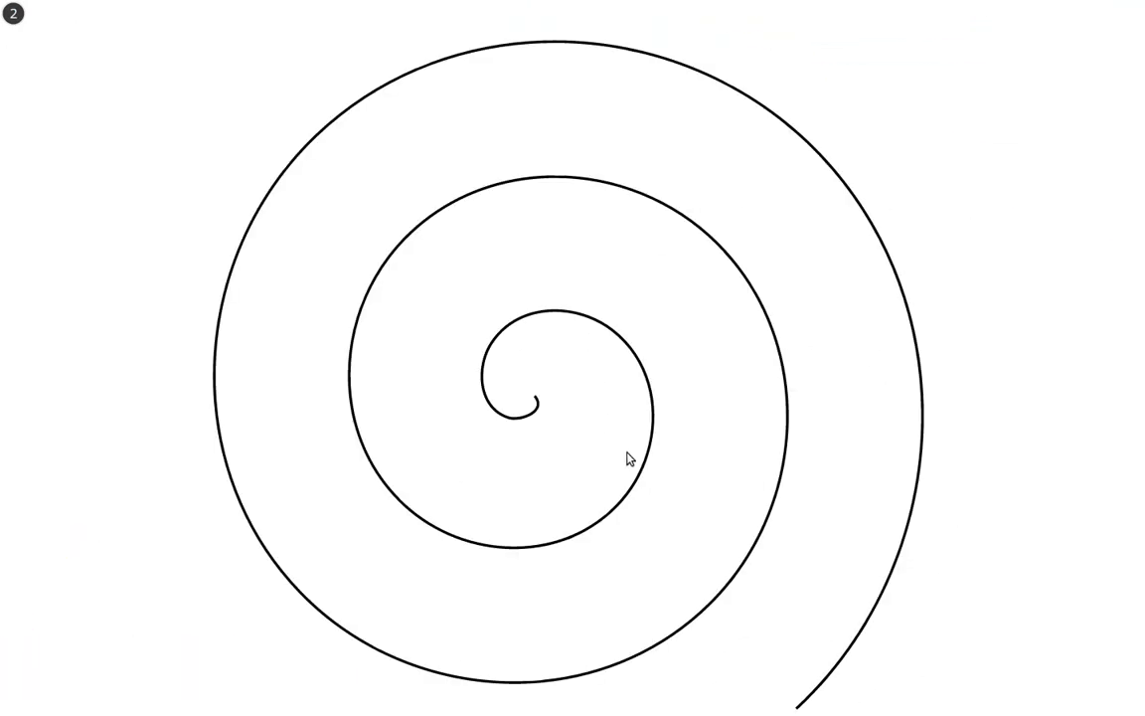
key(Right)
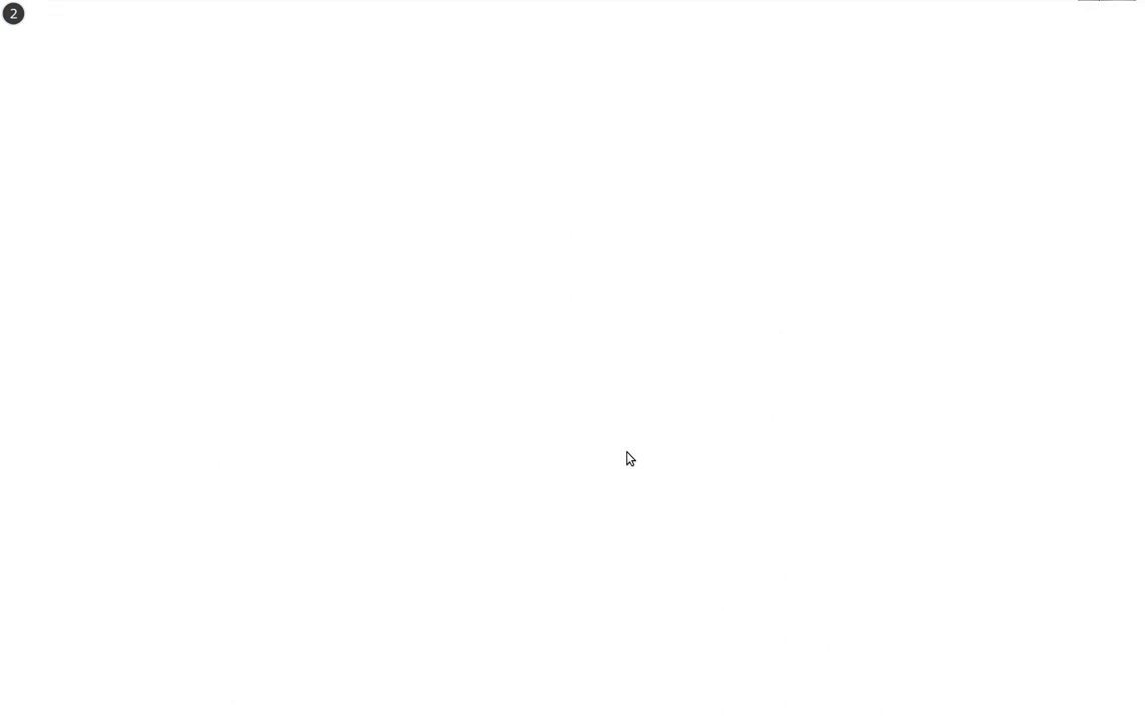
key(Right)
key(Right)
key(Right)
key(Right)
key(F11)
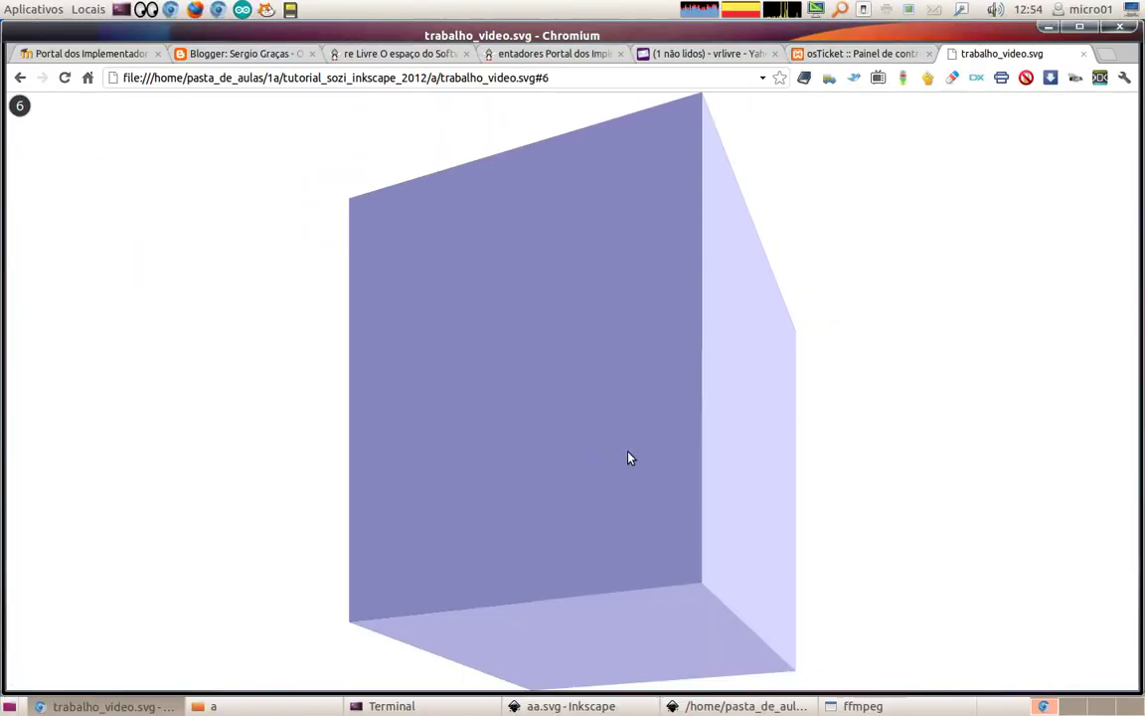
click(1083, 53)
Minimize Chromium and select the full-page red rectangle in Inkscape
click(1050, 28)
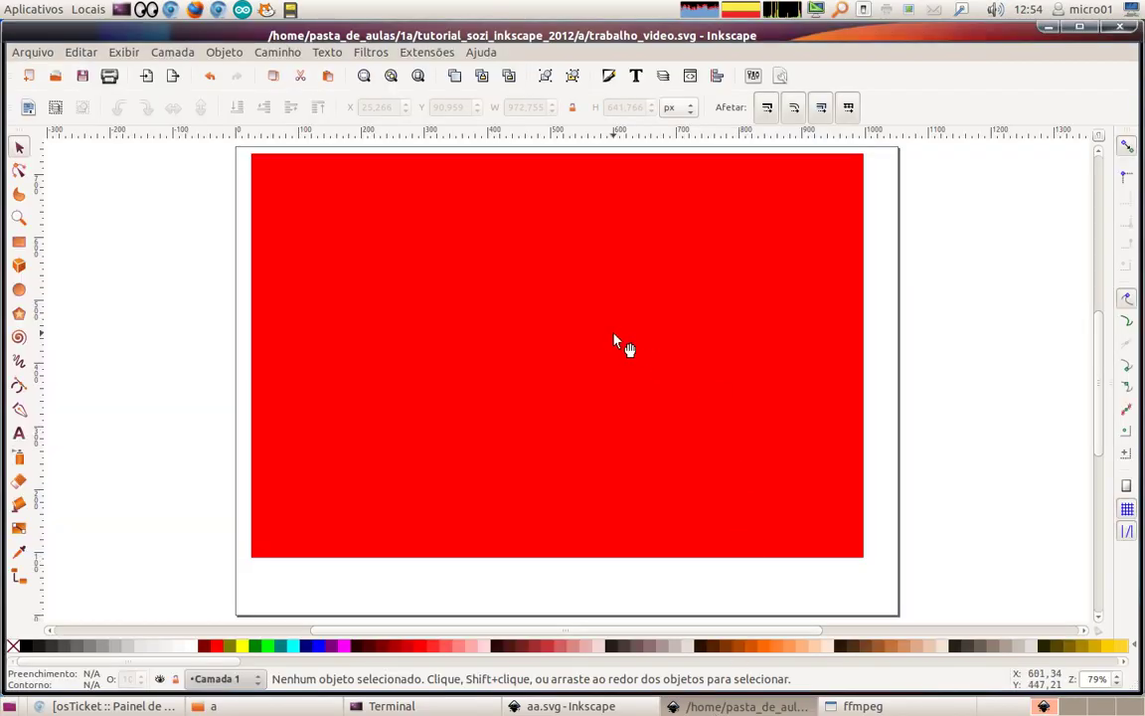
click(603, 343)
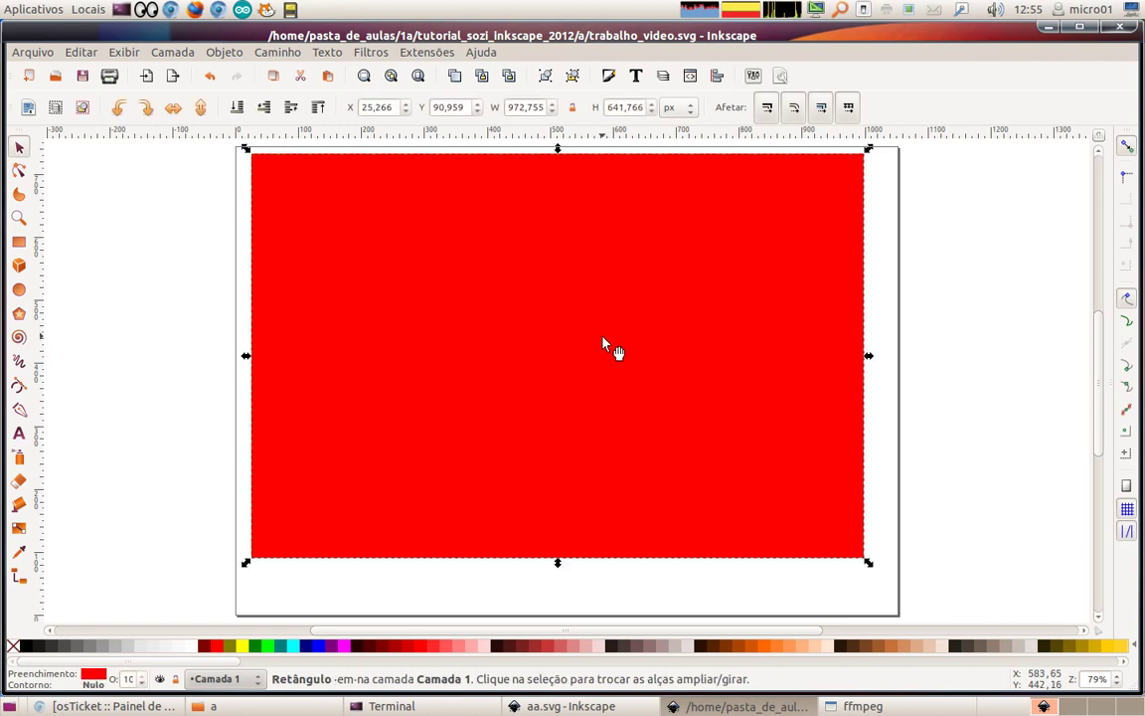